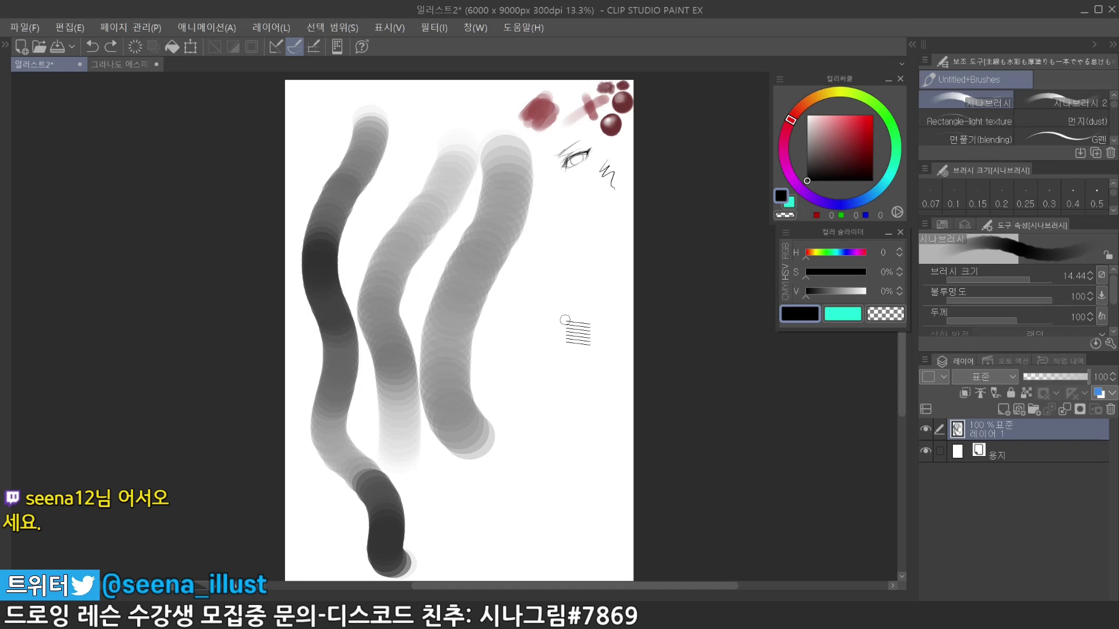
Paint two short thick grey test strokes with the 시나브러시 brush at size 45.13 in the blank area below the eye sketch
{"action": "left_click_drag", "start_coordinate": [599, 272], "coordinate": [600, 274]}
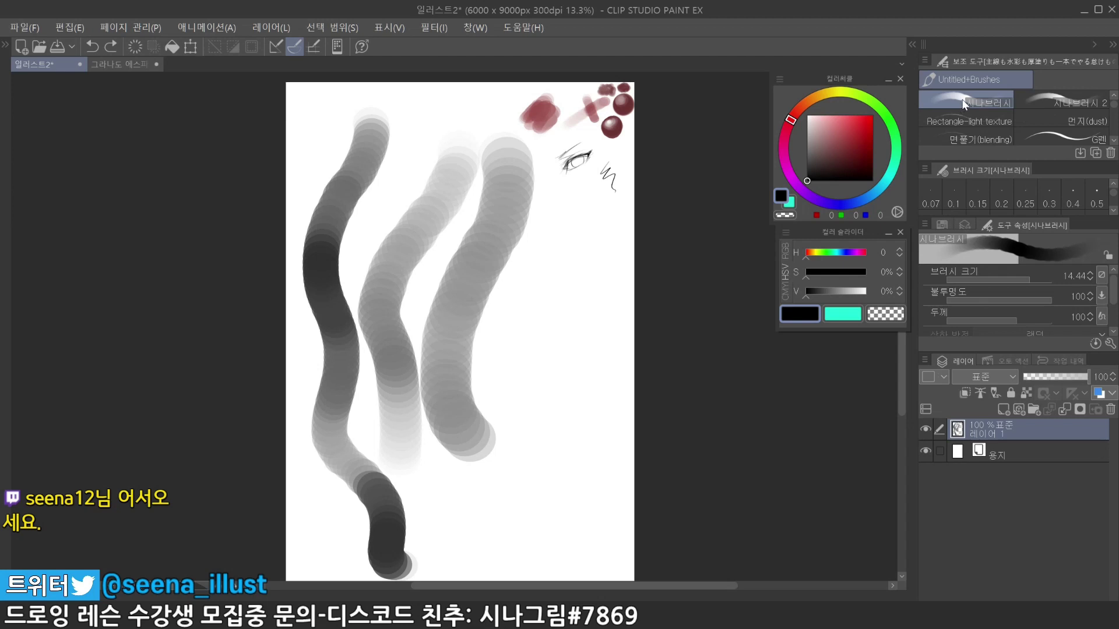
{"action": "mouse_move", "coordinate": [656, 244]}
{"action": "left_mouse_down"}
{"action": "mouse_move", "coordinate": [658, 252]}
{"action": "mouse_move", "coordinate": [682, 237]}
{"action": "left_mouse_up"}
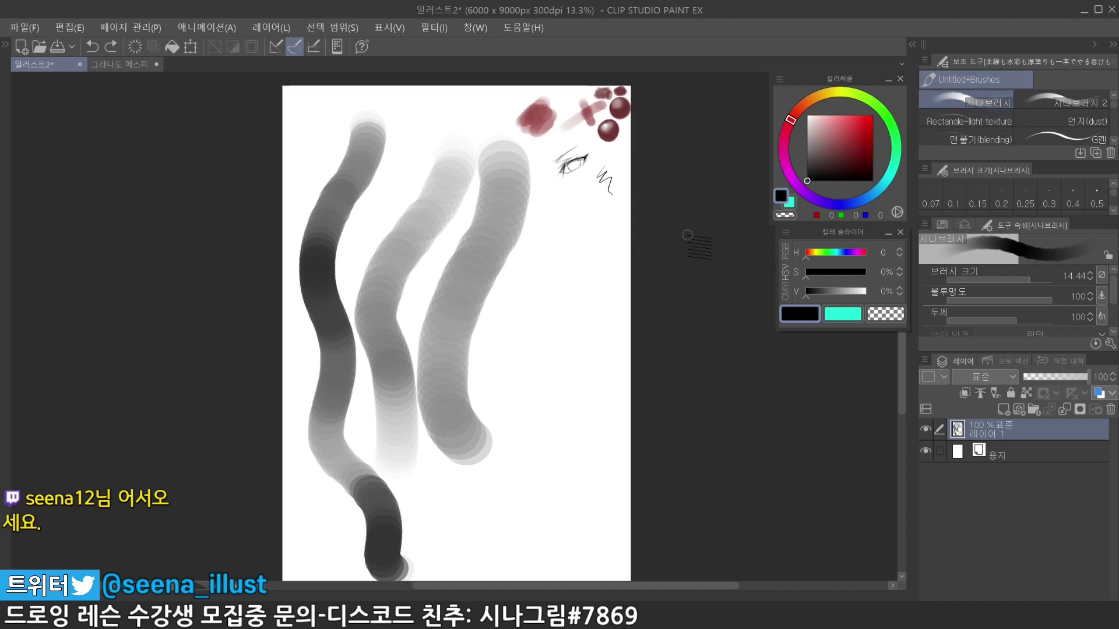
{"action": "left_click_drag", "start_coordinate": [580, 297], "coordinate": [576, 309]}
{"action": "left_click_drag", "start_coordinate": [584, 253], "coordinate": [574, 308]}
{"action": "left_click_drag", "start_coordinate": [573, 307], "coordinate": [572, 367]}
{"action": "left_click_drag", "start_coordinate": [577, 383], "coordinate": [585, 384]}
{"action": "left_click_drag", "start_coordinate": [592, 275], "coordinate": [551, 315]}
{"action": "left_click_drag", "start_coordinate": [554, 308], "coordinate": [559, 312]}
{"action": "key", "text": "ctrl+z"}
{"action": "mouse_move", "coordinate": [575, 273]}
{"action": "left_mouse_down"}
{"action": "mouse_move", "coordinate": [556, 310]}
{"action": "mouse_move", "coordinate": [569, 306]}
{"action": "left_mouse_up"}
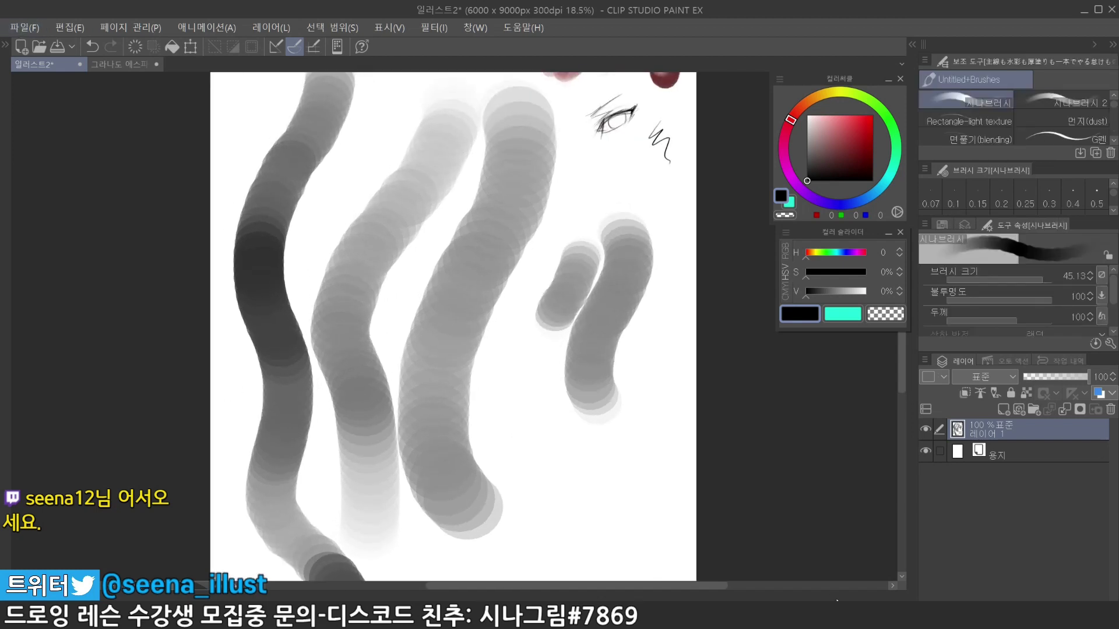
Switch to Discord and view the shared brush file and brush links in the 자료실 channel
{"action": "key", "text": "alt+Tab"}
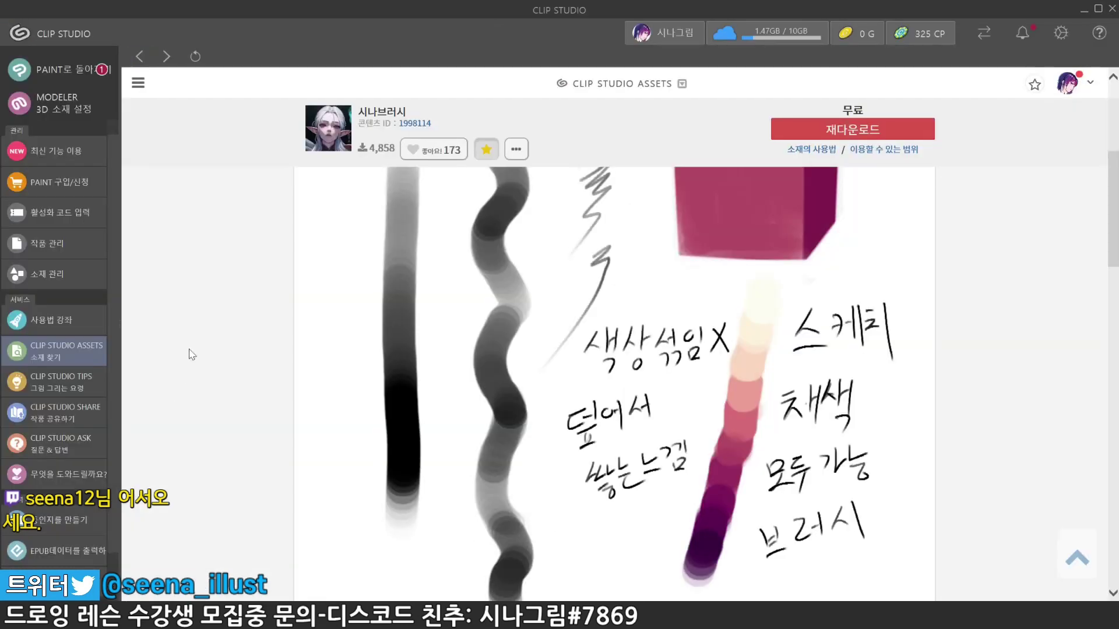
{"action": "key", "text": "alt+Tab"}
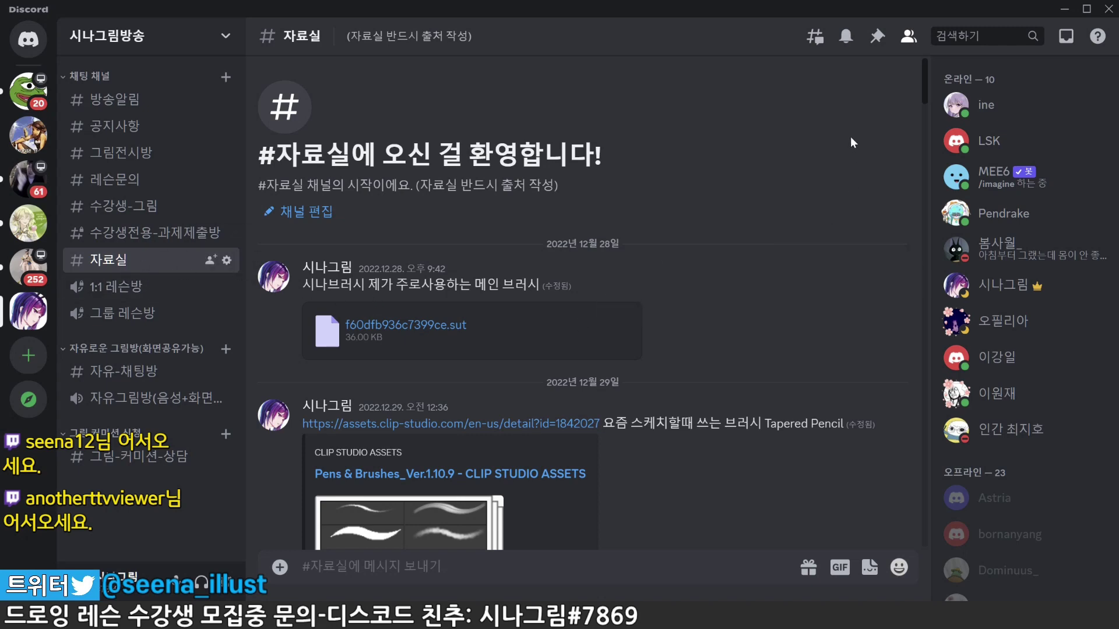
{"action": "left_click_drag", "start_coordinate": [926, 91], "coordinate": [912, 64]}
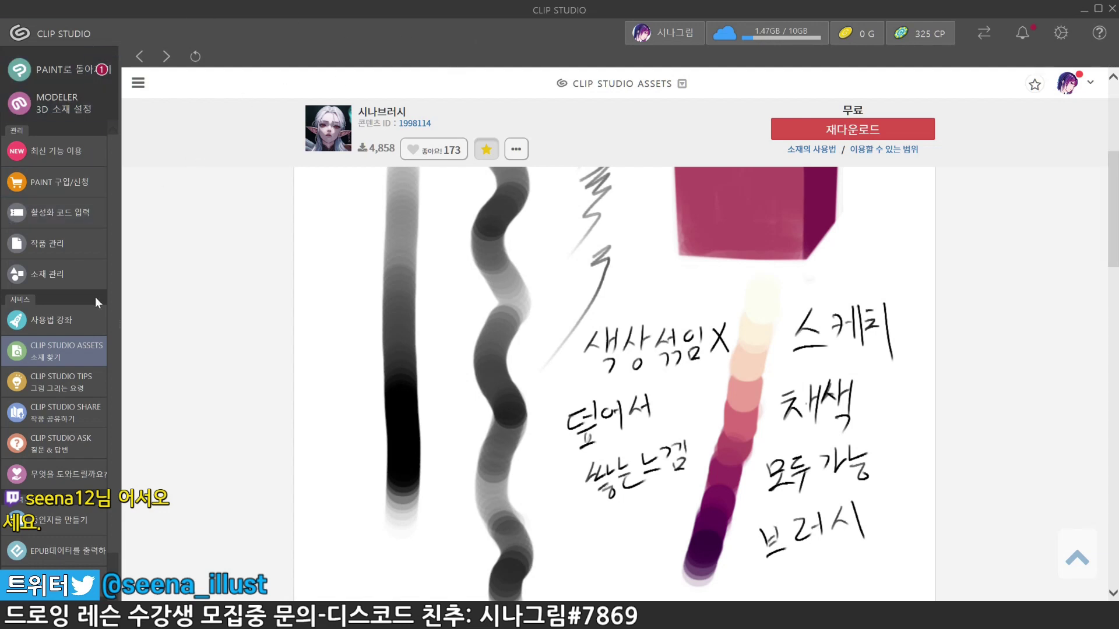
Switch to Clip Studio, go to the Assets start page and search for the brush creator's nickname
{"action": "left_click", "coordinate": [51, 362]}
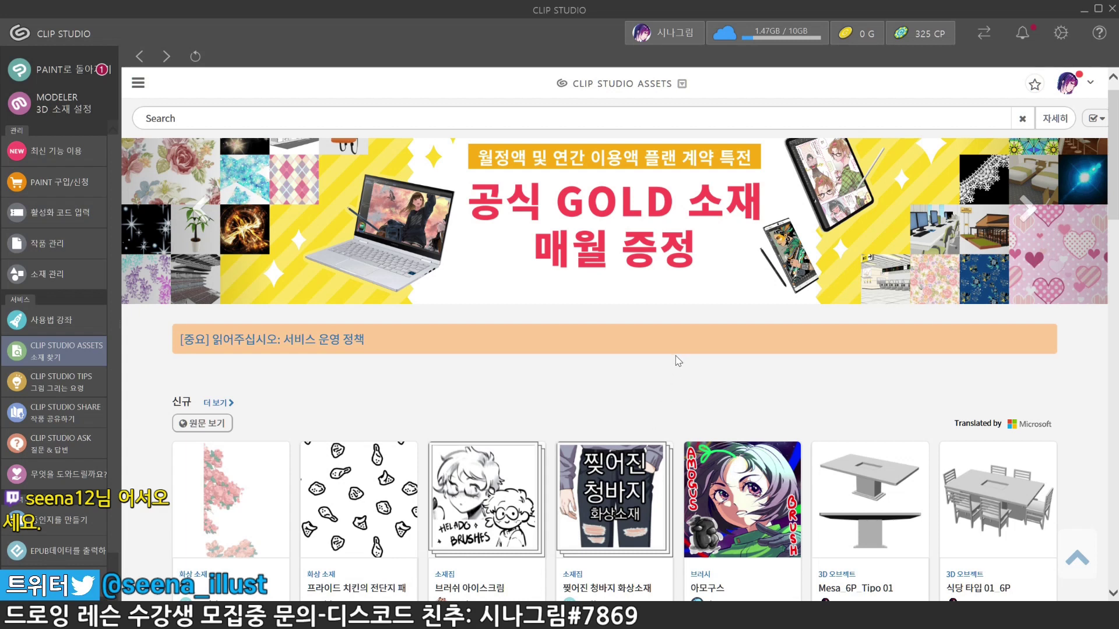
{"action": "left_click", "coordinate": [318, 118]}
{"action": "type", "text": "시나그림"}
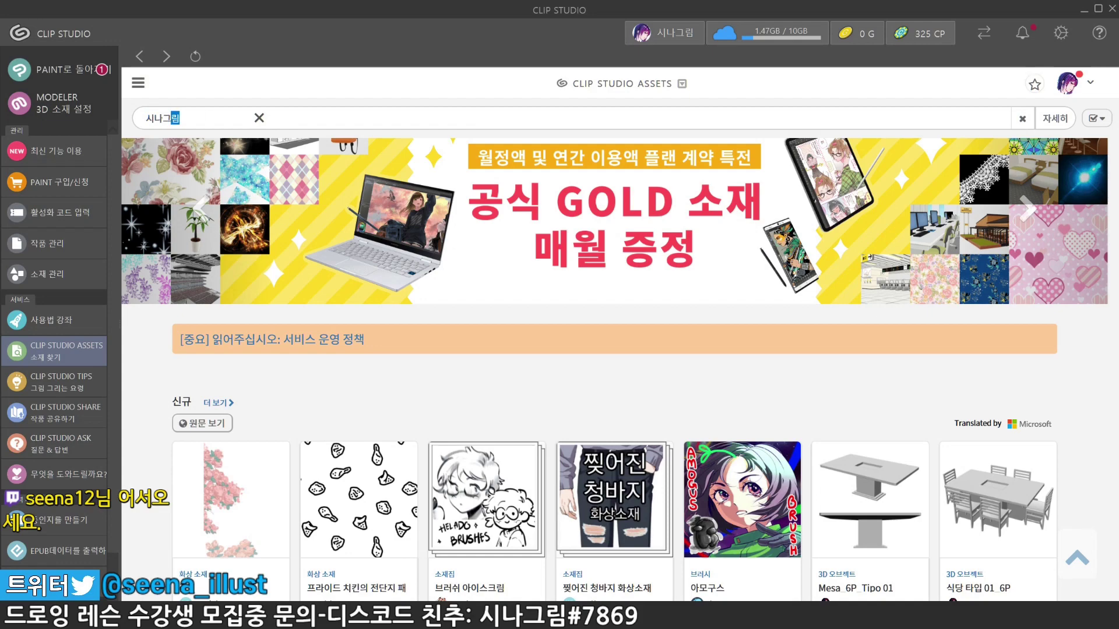
{"action": "key", "text": "Return"}
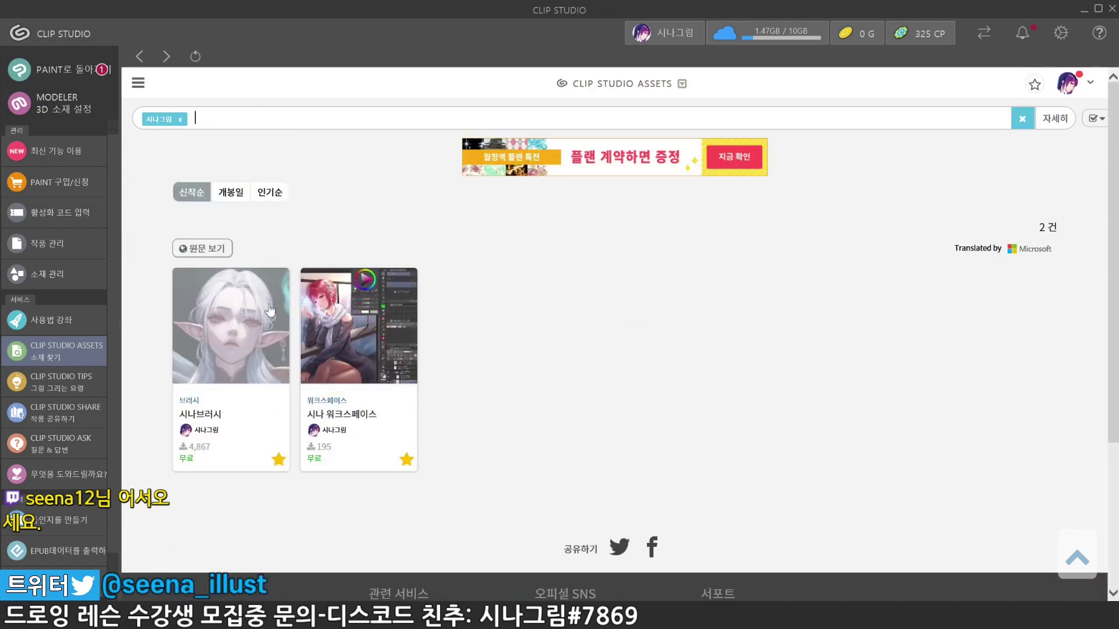
Return to the Clip Studio Assets start page and open the full list of the free ranking (랭킹(무료))
{"action": "left_click", "coordinate": [60, 358]}
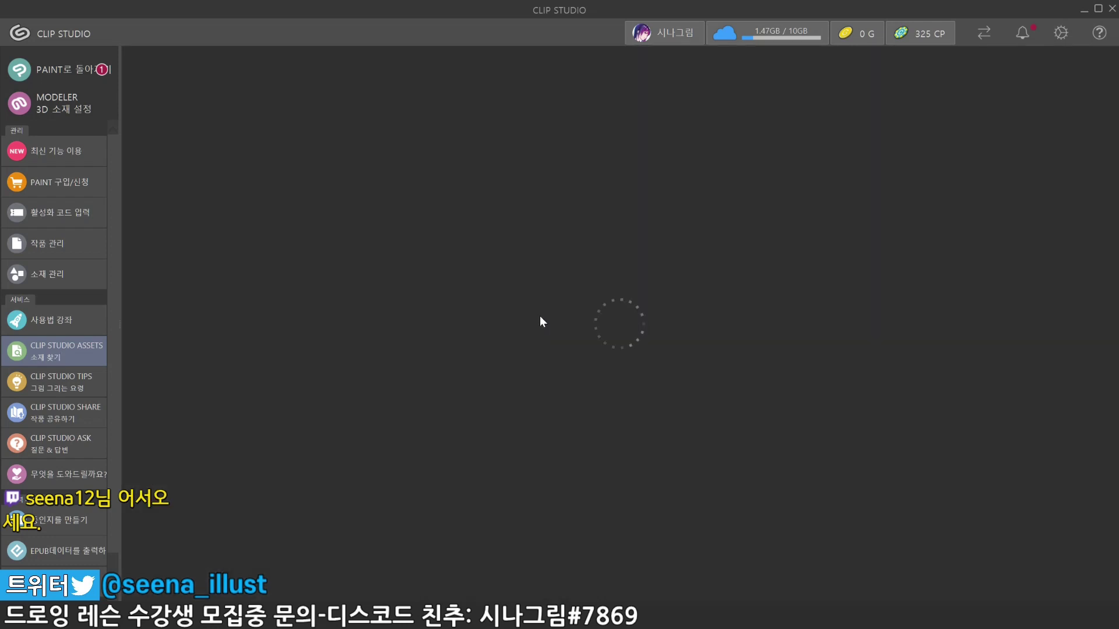
{"action": "scroll", "coordinate": [582, 332], "scroll_direction": "down", "scroll_amount": 7}
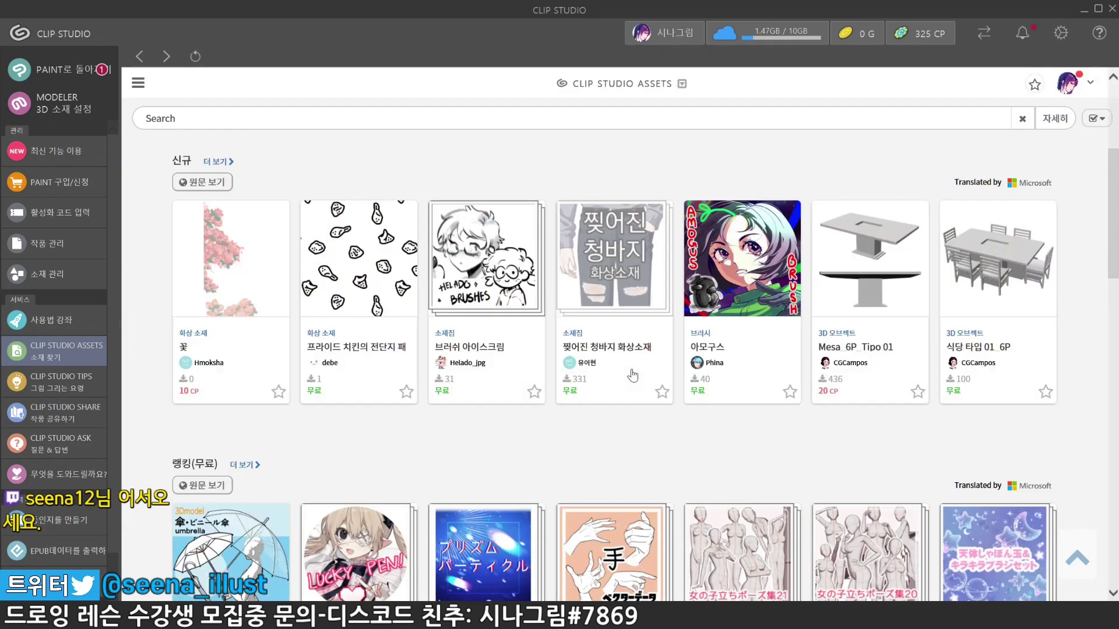
{"action": "scroll", "coordinate": [634, 350], "scroll_direction": "down", "scroll_amount": 2}
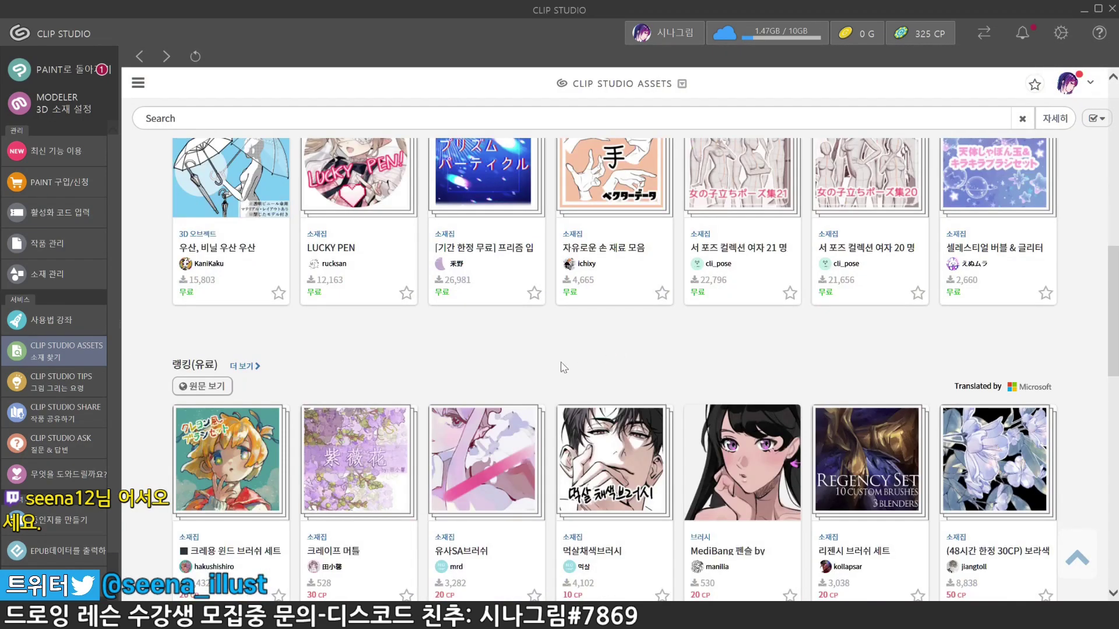
{"action": "scroll", "coordinate": [563, 366], "scroll_direction": "up", "scroll_amount": 3}
{"action": "left_click_drag", "start_coordinate": [172, 301], "coordinate": [222, 306]}
{"action": "left_click", "coordinate": [330, 310]}
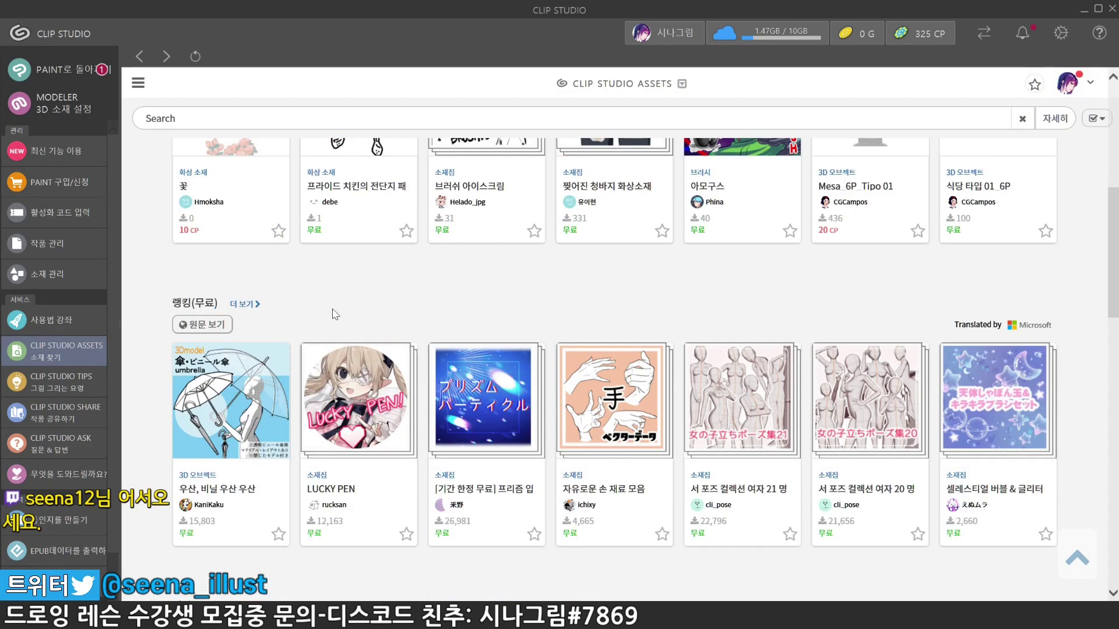
{"action": "left_click", "coordinate": [243, 305]}
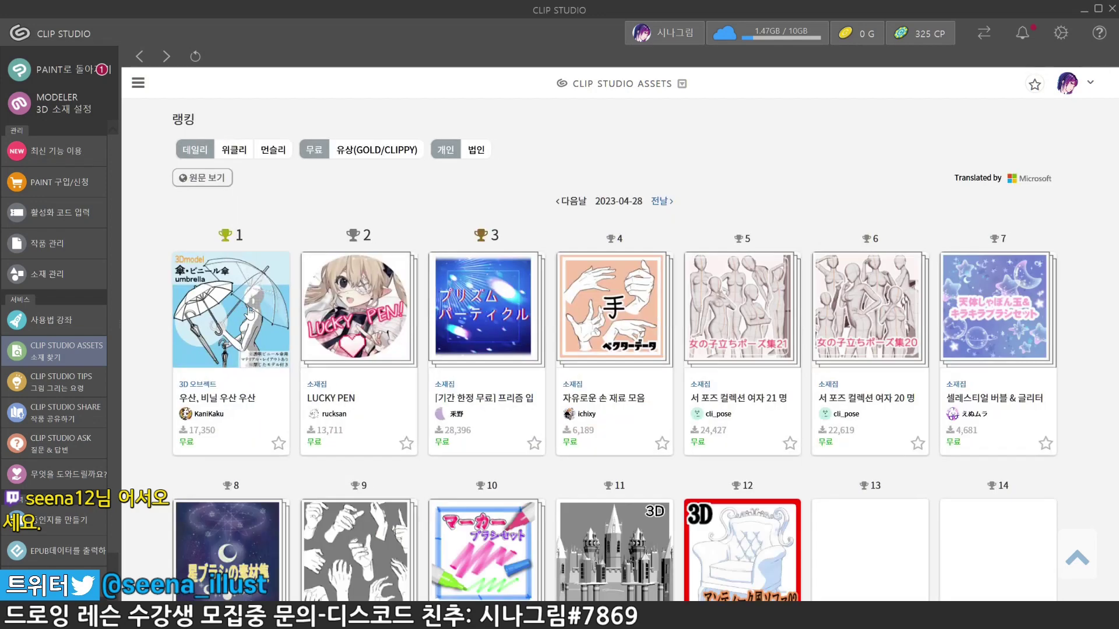
Find 시나브러시 in the free ranking, open its detail page and redownload the brush
{"action": "scroll", "coordinate": [804, 384], "scroll_direction": "down", "scroll_amount": 5}
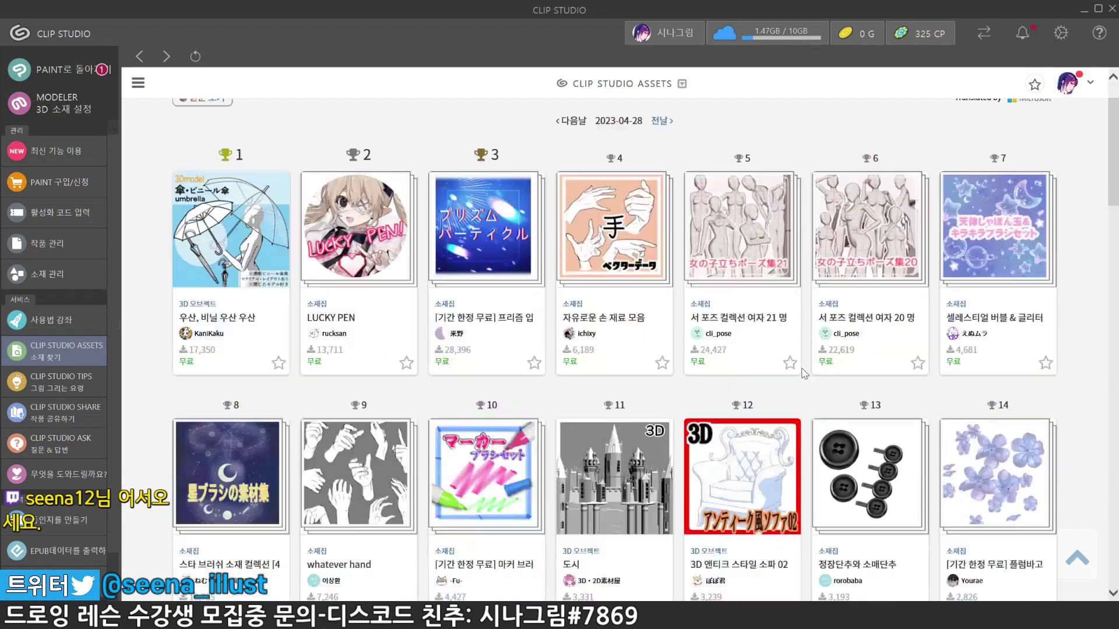
{"action": "scroll", "coordinate": [828, 412], "scroll_direction": "down", "scroll_amount": 5}
{"action": "scroll", "coordinate": [829, 411], "scroll_direction": "down", "scroll_amount": 2}
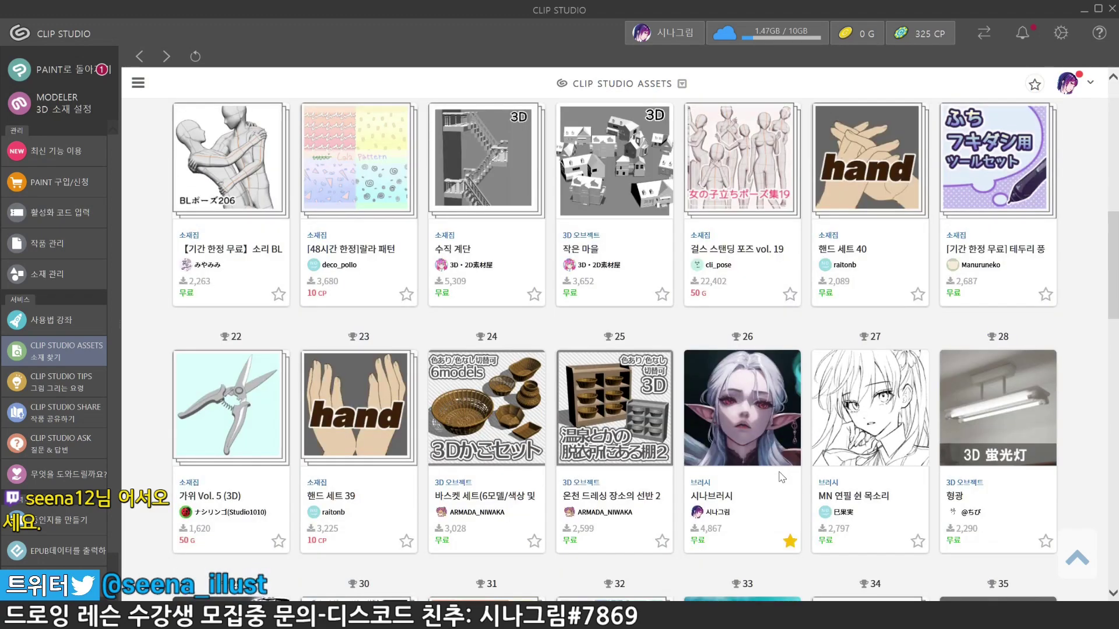
{"action": "left_click", "coordinate": [759, 408]}
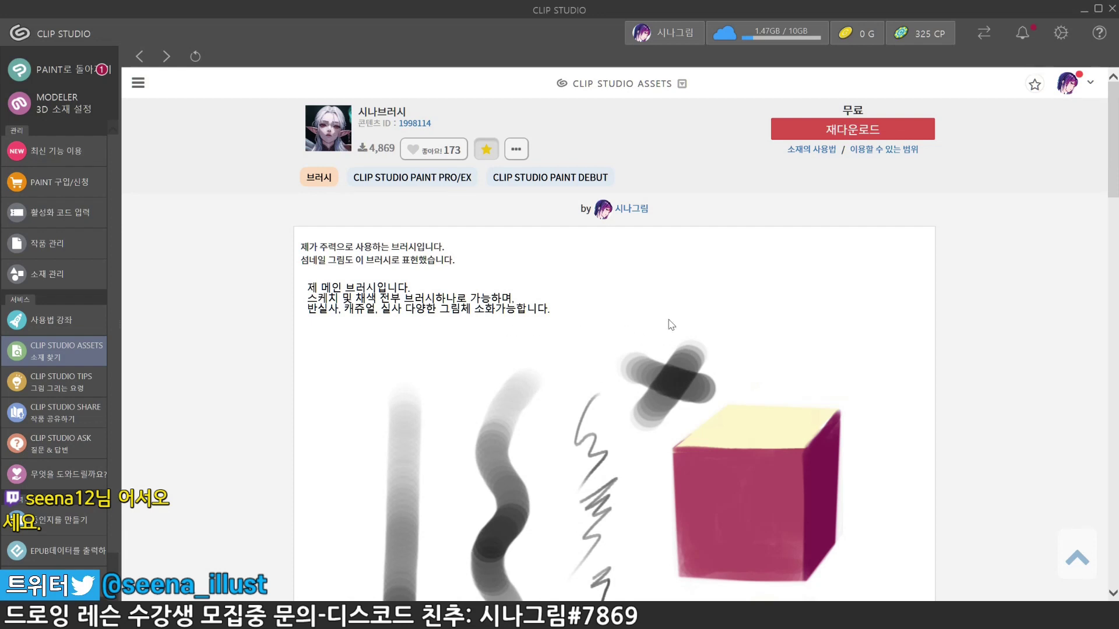
{"action": "left_click", "coordinate": [847, 133]}
Examine the 시나브러시 description and sample image, including the opacity strokes, shaded cube, colour gradation and handwritten notes
{"action": "scroll", "coordinate": [514, 337], "scroll_direction": "down", "scroll_amount": 3}
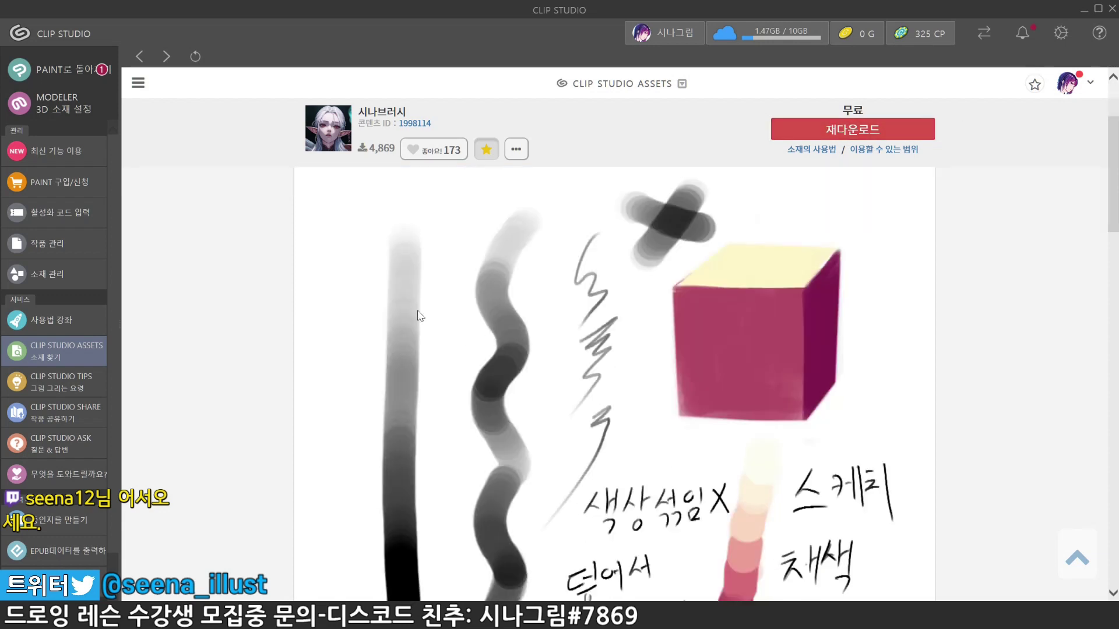
{"action": "scroll", "coordinate": [420, 361], "scroll_direction": "down", "scroll_amount": 2}
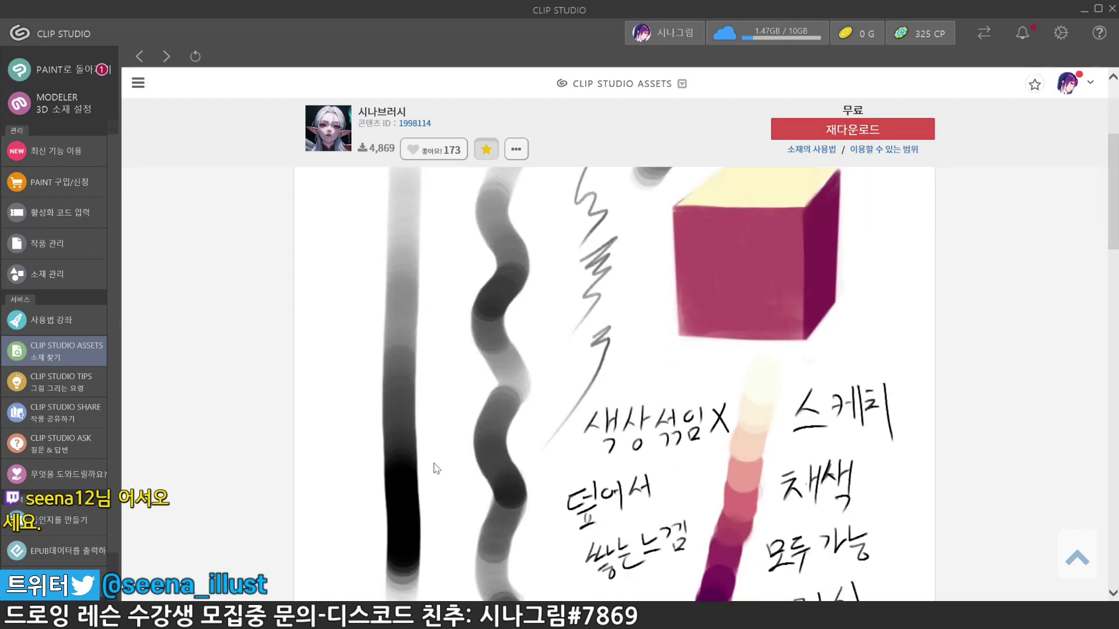
{"action": "scroll", "coordinate": [460, 359], "scroll_direction": "up", "scroll_amount": 2}
{"action": "scroll", "coordinate": [511, 361], "scroll_direction": "down", "scroll_amount": 2}
{"action": "scroll", "coordinate": [513, 233], "scroll_direction": "up", "scroll_amount": 2}
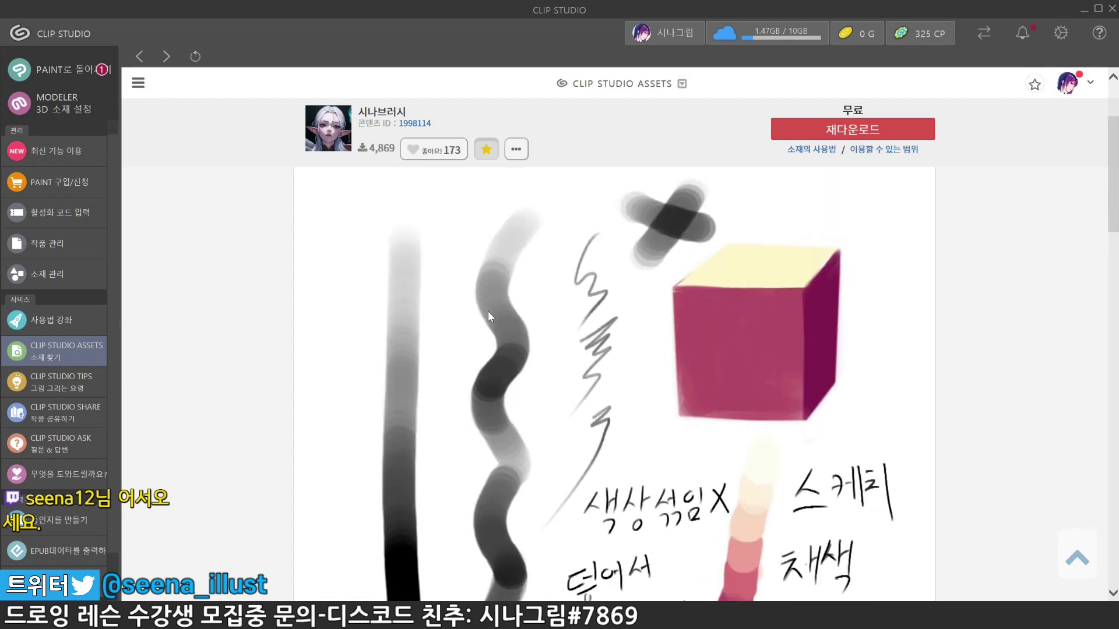
{"action": "scroll", "coordinate": [492, 399], "scroll_direction": "down", "scroll_amount": 2}
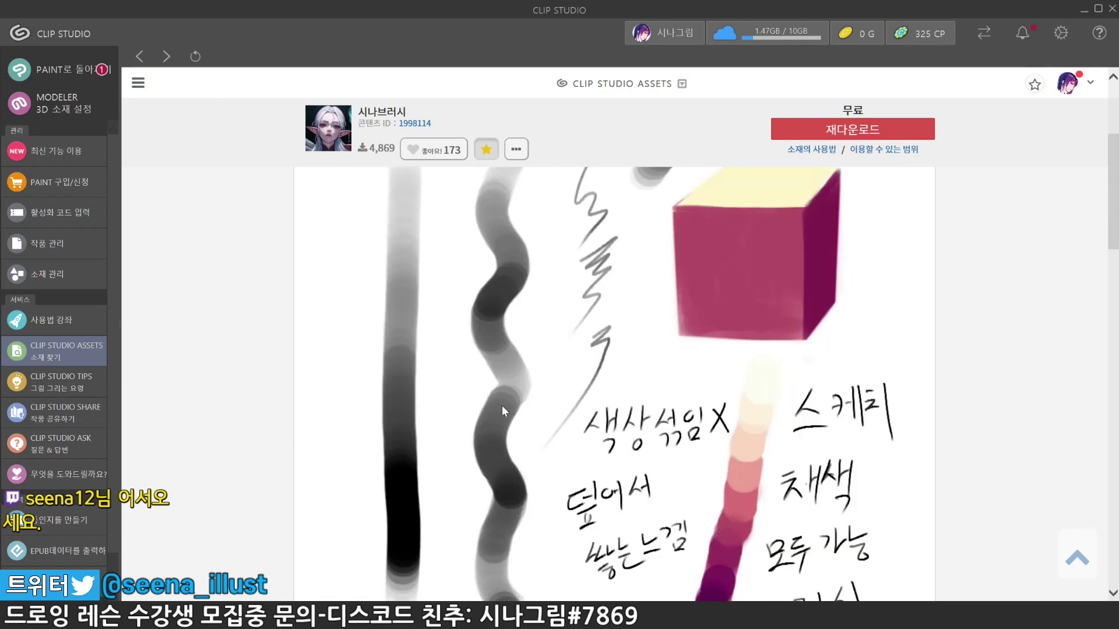
{"action": "scroll", "coordinate": [597, 376], "scroll_direction": "up", "scroll_amount": 2}
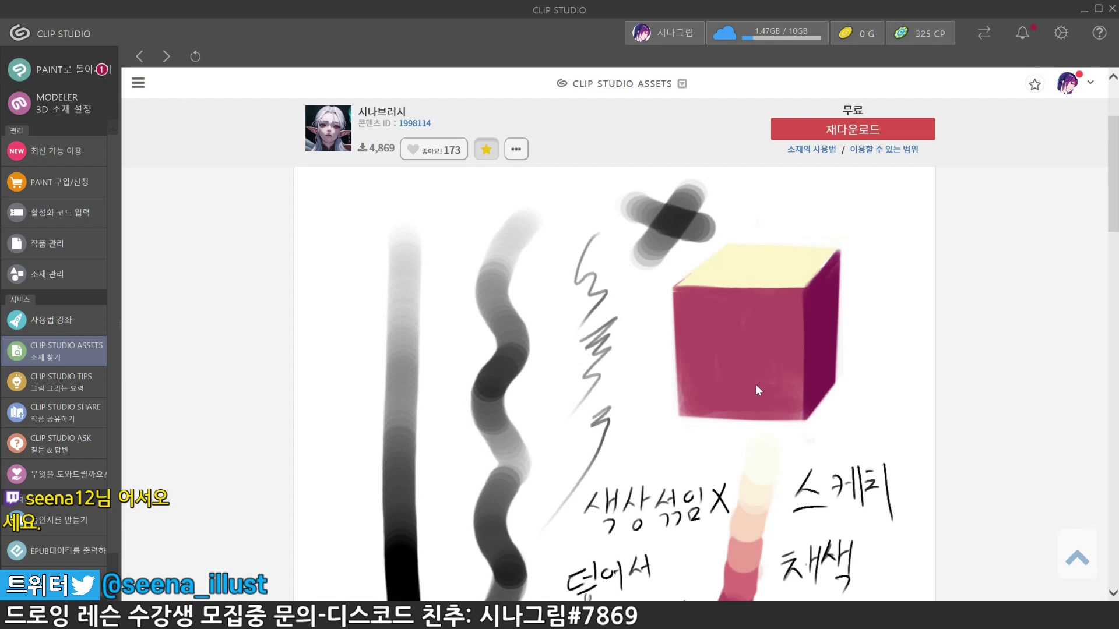
{"action": "scroll", "coordinate": [831, 299], "scroll_direction": "down", "scroll_amount": 3}
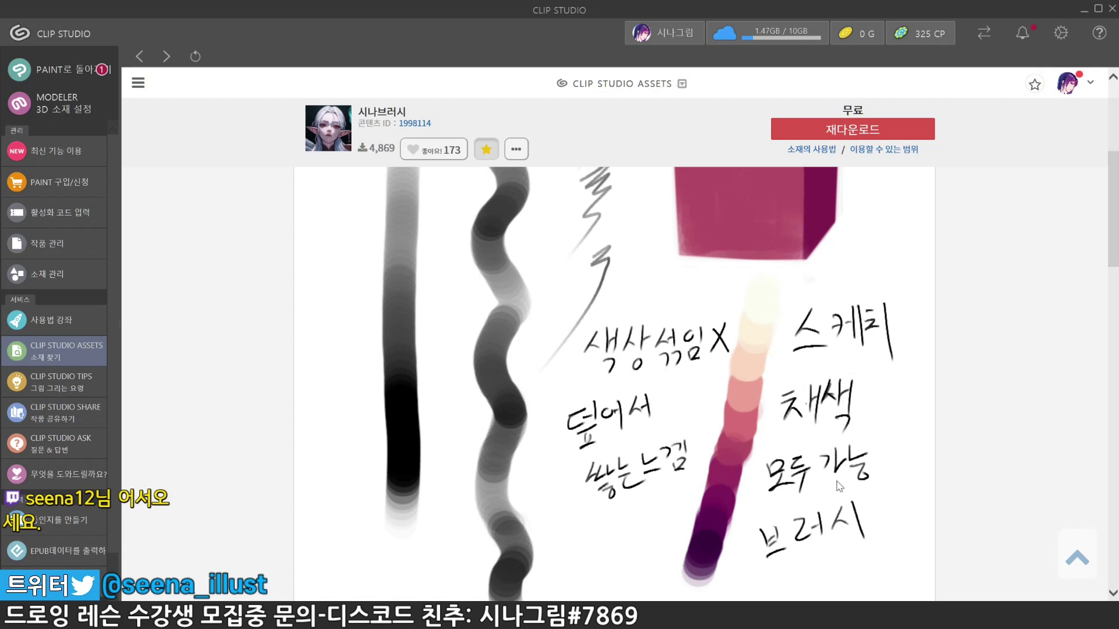
{"action": "scroll", "coordinate": [755, 393], "scroll_direction": "up", "scroll_amount": 3}
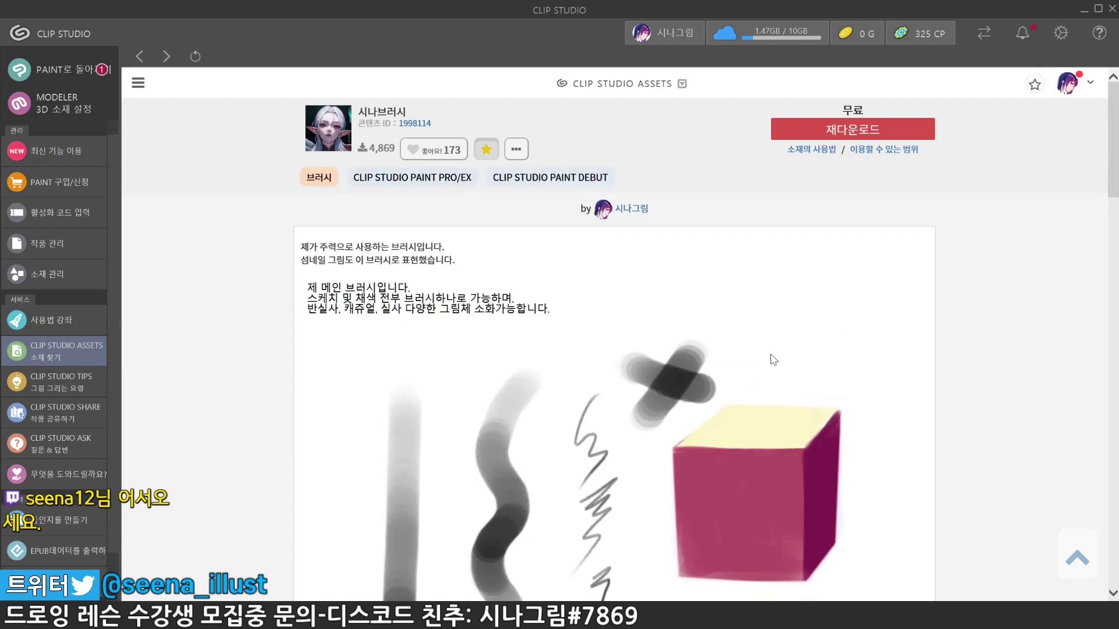
{"action": "scroll", "coordinate": [772, 367], "scroll_direction": "down", "scroll_amount": 3}
{"action": "scroll", "coordinate": [783, 385], "scroll_direction": "up", "scroll_amount": 4}
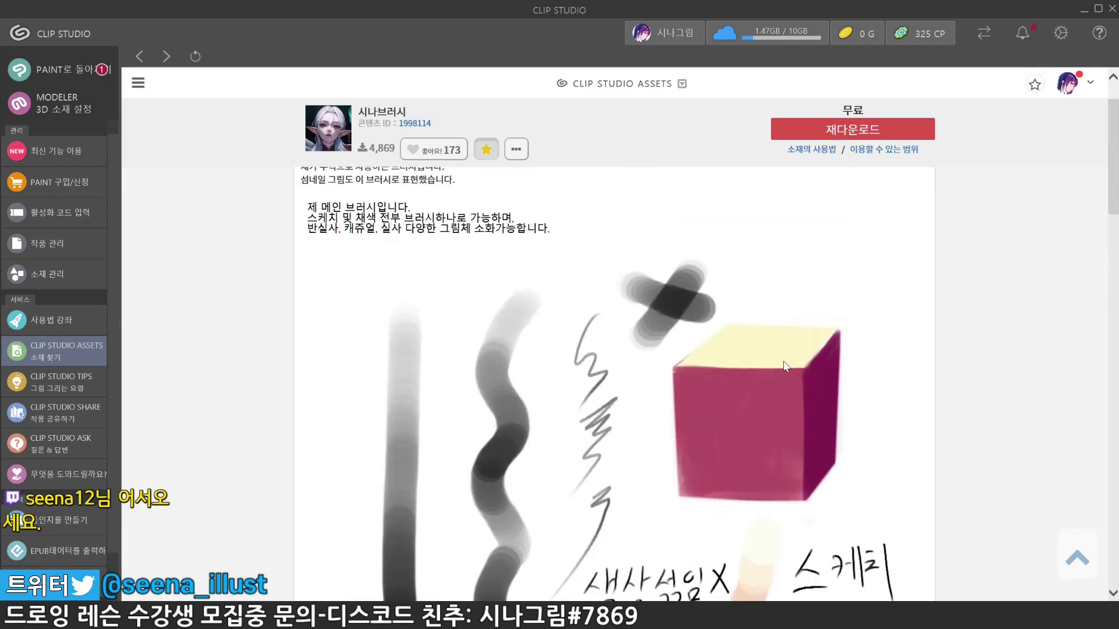
Switch back to Clip Studio Paint and clear everything drawn on layer 레이어 1
{"action": "key", "text": "alt+Tab"}
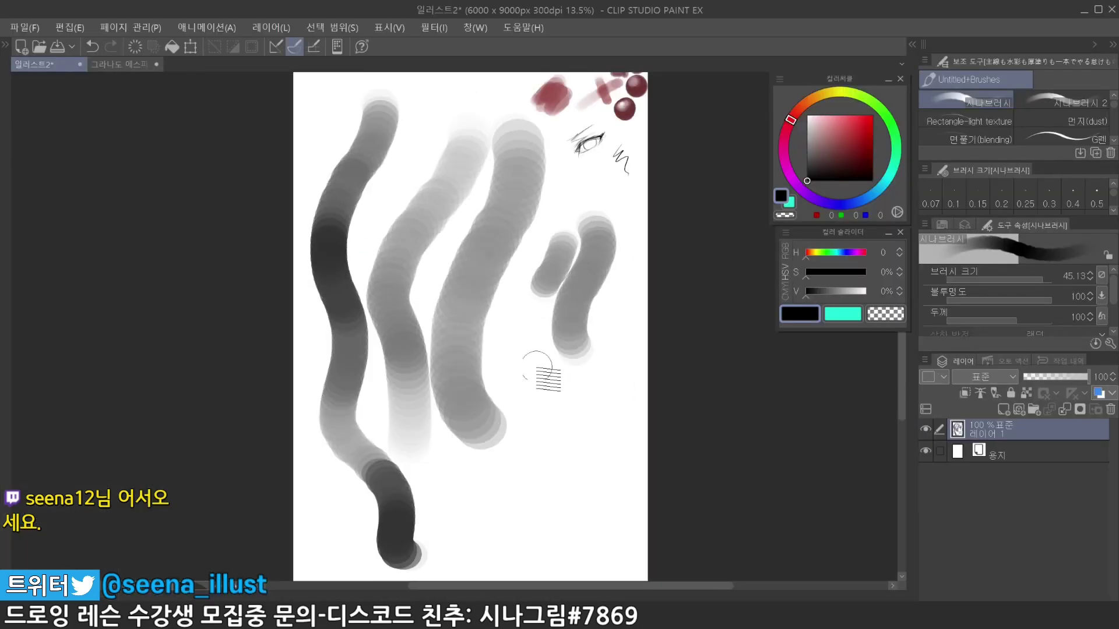
{"action": "left_click_drag", "start_coordinate": [558, 274], "coordinate": [565, 280]}
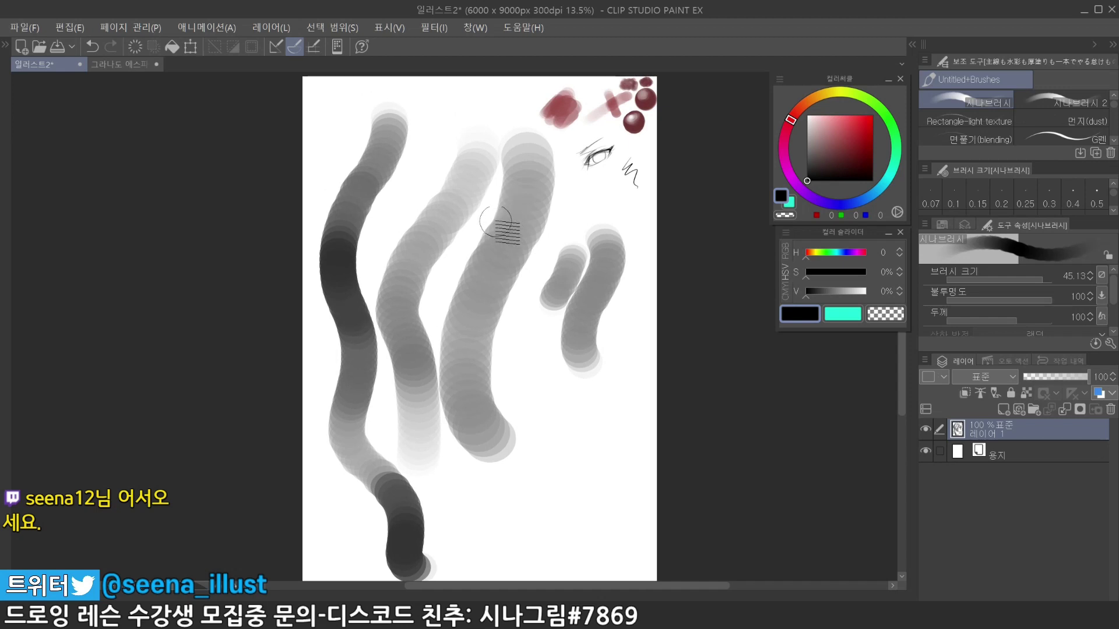
{"action": "left_click_drag", "start_coordinate": [499, 225], "coordinate": [506, 231]}
{"action": "key", "text": "alt"}
{"action": "key", "text": "Delete"}
Add 시나브러시 from the Download materials to the Untitled+Brushes sub tool group and collapse the material palette
{"action": "left_click", "coordinate": [5, 45]}
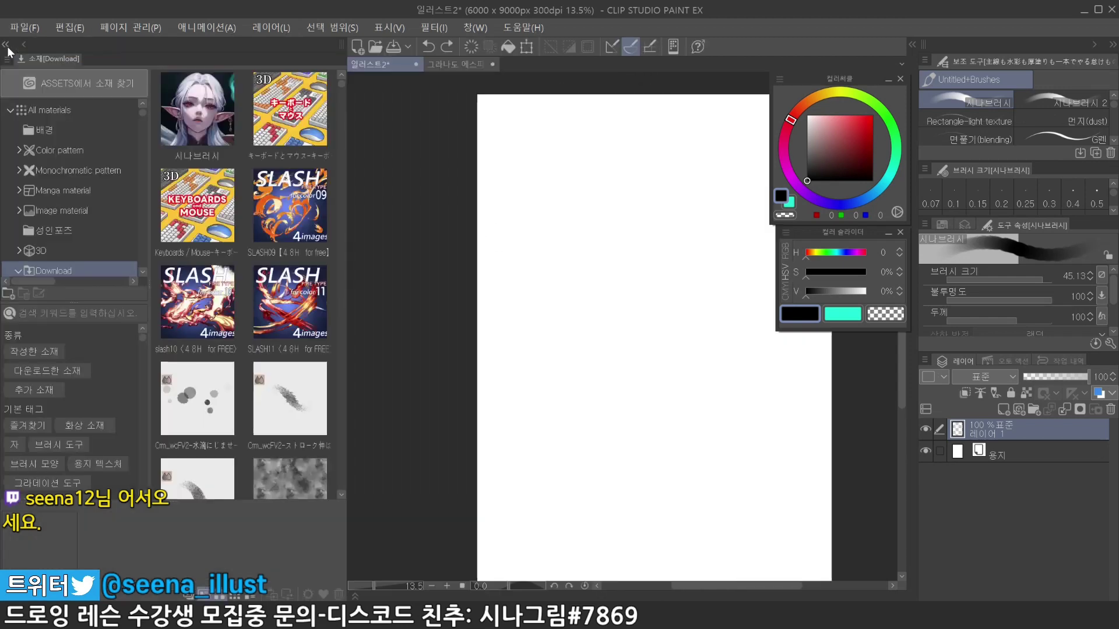
{"action": "left_click", "coordinate": [210, 131]}
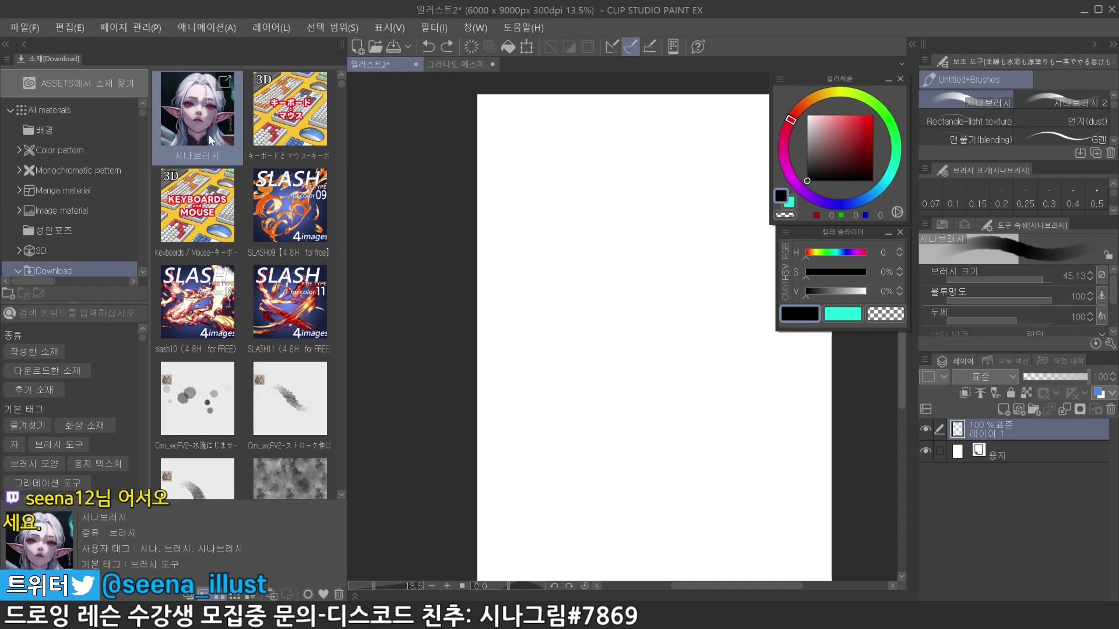
{"action": "mouse_move", "coordinate": [210, 139]}
{"action": "left_mouse_down"}
{"action": "mouse_move", "coordinate": [803, 180]}
{"action": "mouse_move", "coordinate": [997, 157]}
{"action": "mouse_move", "coordinate": [1010, 144]}
{"action": "left_mouse_up"}
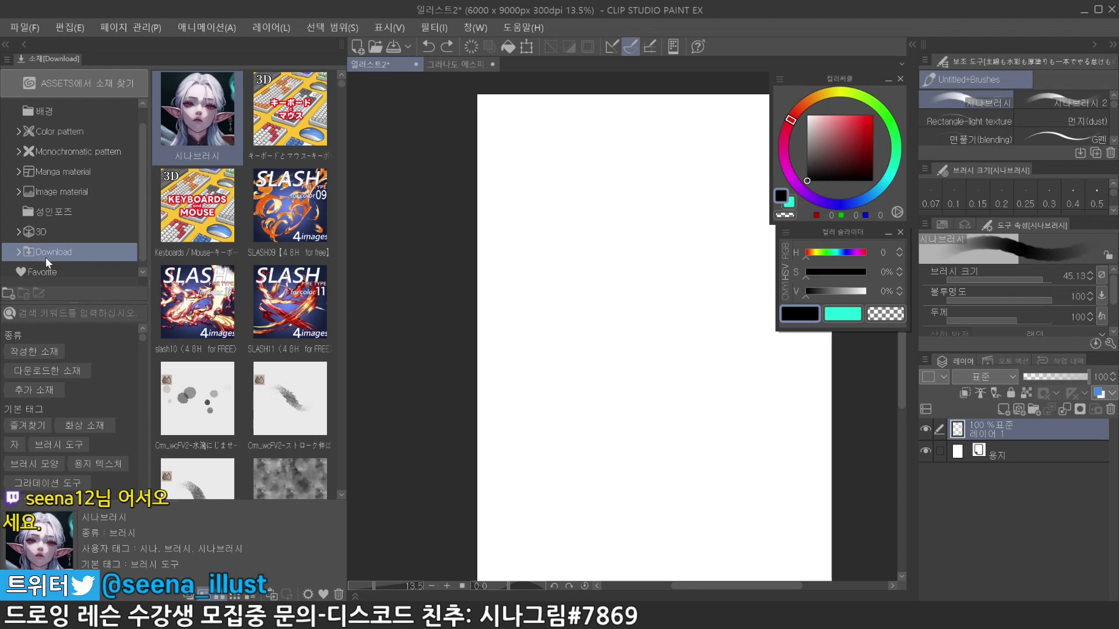
{"action": "scroll", "coordinate": [45, 257], "scroll_direction": "down", "scroll_amount": 3}
{"action": "scroll", "coordinate": [93, 174], "scroll_direction": "up", "scroll_amount": 2}
{"action": "left_click", "coordinate": [15, 148]}
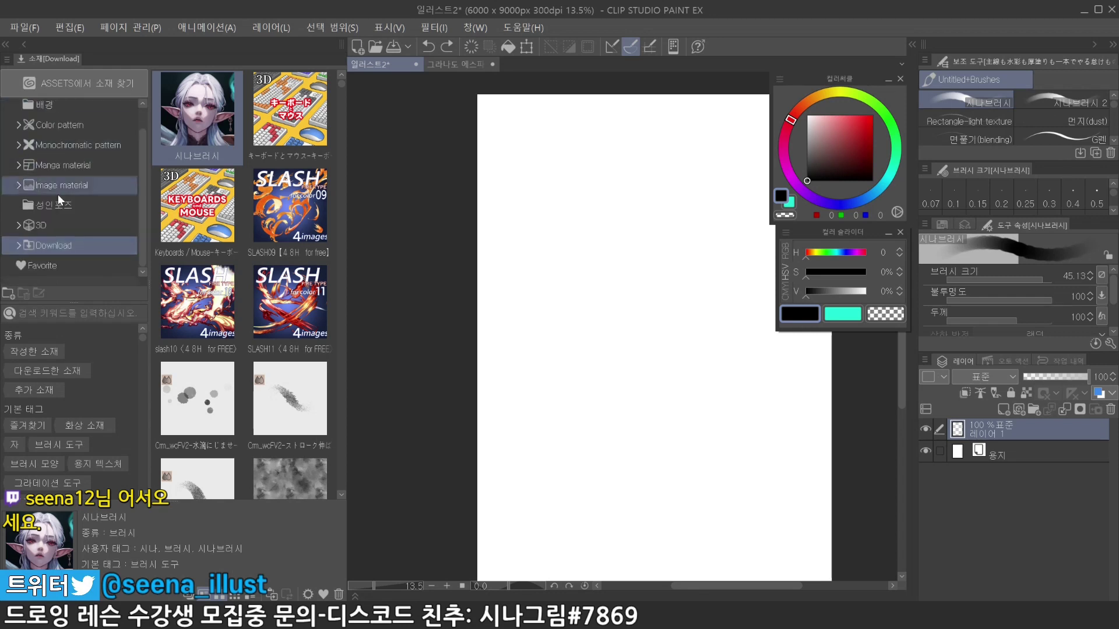
{"action": "left_click_drag", "start_coordinate": [206, 119], "coordinate": [991, 144]}
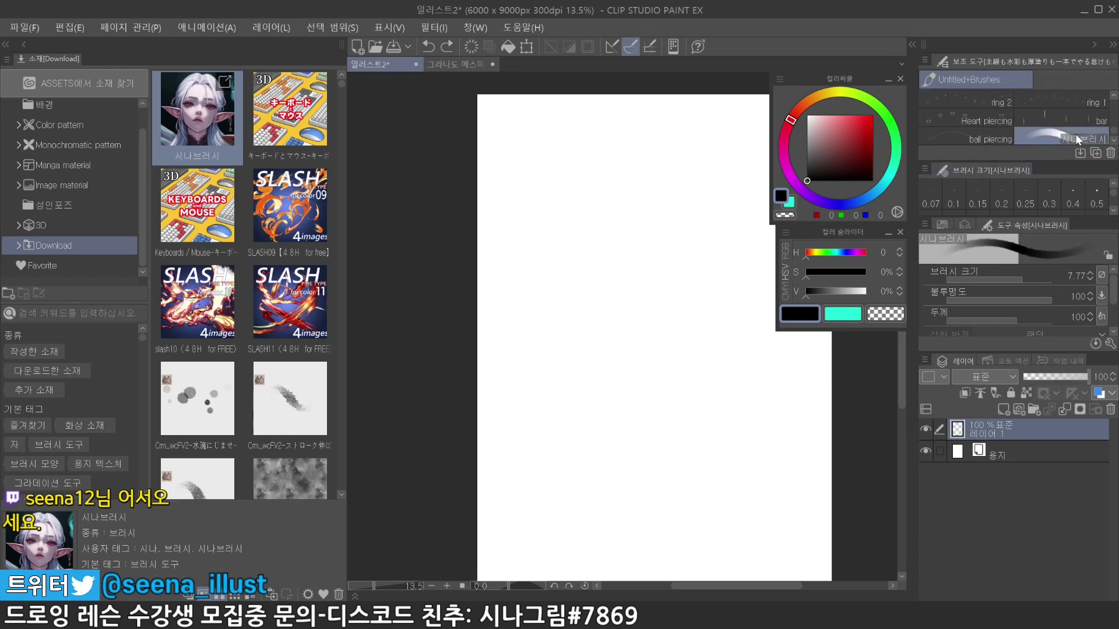
{"action": "left_click", "coordinate": [5, 45]}
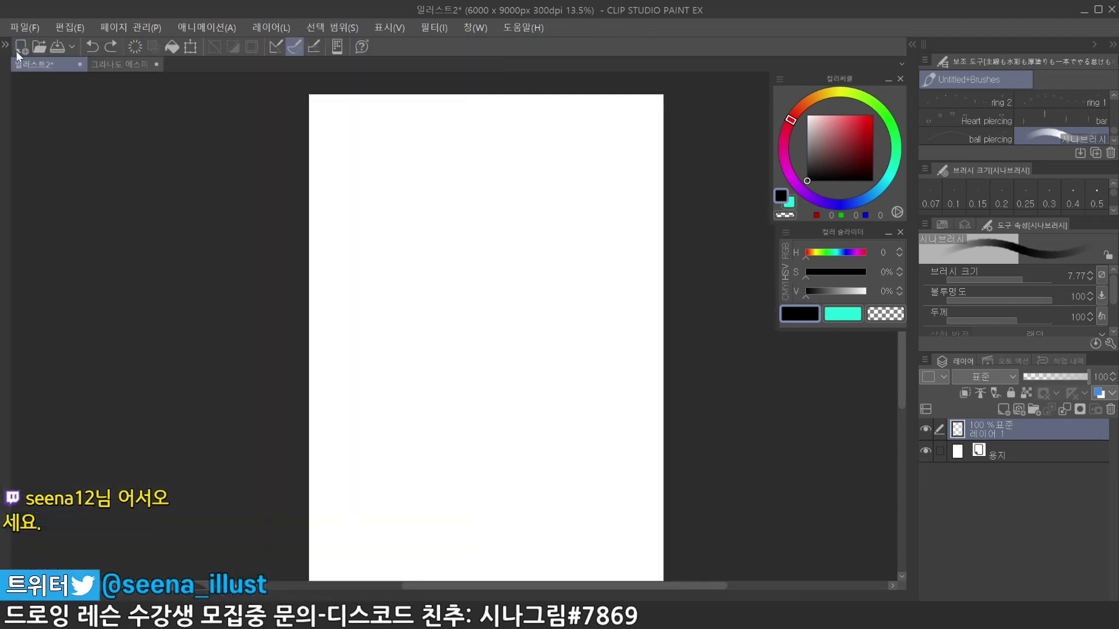
Choose the original 시나브러시 brush at size 45.13 and paint five black vertical and wavy test strokes across the blank canvas
{"action": "key", "text": "b"}
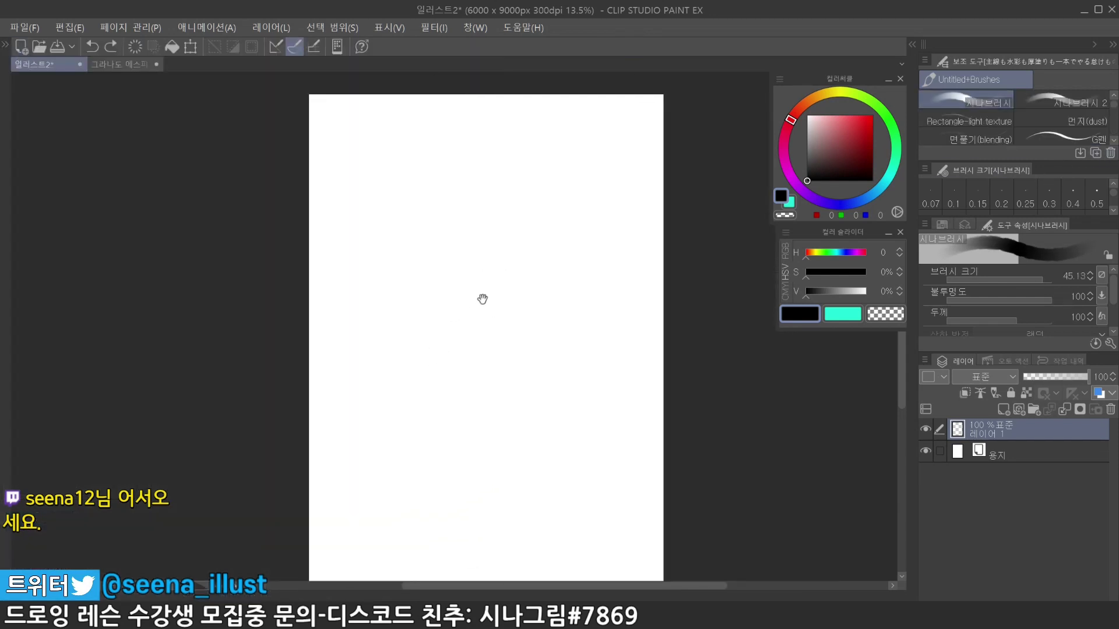
{"action": "left_click_drag", "start_coordinate": [482, 299], "coordinate": [495, 312]}
{"action": "left_click_drag", "start_coordinate": [479, 189], "coordinate": [450, 289]}
{"action": "mouse_move", "coordinate": [523, 187]}
{"action": "left_mouse_down"}
{"action": "mouse_move", "coordinate": [505, 261]}
{"action": "mouse_move", "coordinate": [538, 497]}
{"action": "left_mouse_up"}
{"action": "mouse_move", "coordinate": [603, 201]}
{"action": "left_mouse_down"}
{"action": "mouse_move", "coordinate": [583, 274]}
{"action": "mouse_move", "coordinate": [626, 501]}
{"action": "left_mouse_up"}
{"action": "mouse_move", "coordinate": [396, 201]}
{"action": "left_mouse_down"}
{"action": "mouse_move", "coordinate": [385, 332]}
{"action": "mouse_move", "coordinate": [402, 510]}
{"action": "left_mouse_up"}
{"action": "left_click_drag", "start_coordinate": [442, 341], "coordinate": [449, 376]}
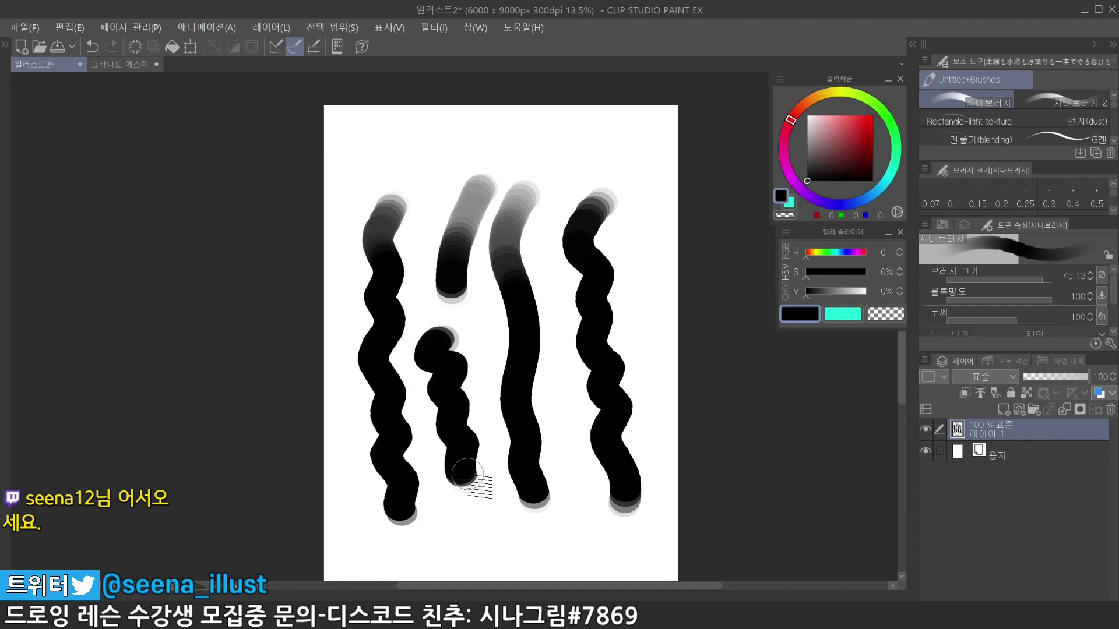
Switch to the XP-Pen Deco 02 settings and look through the work area and pen settings pages
{"action": "mouse_move", "coordinate": [900, 616]}
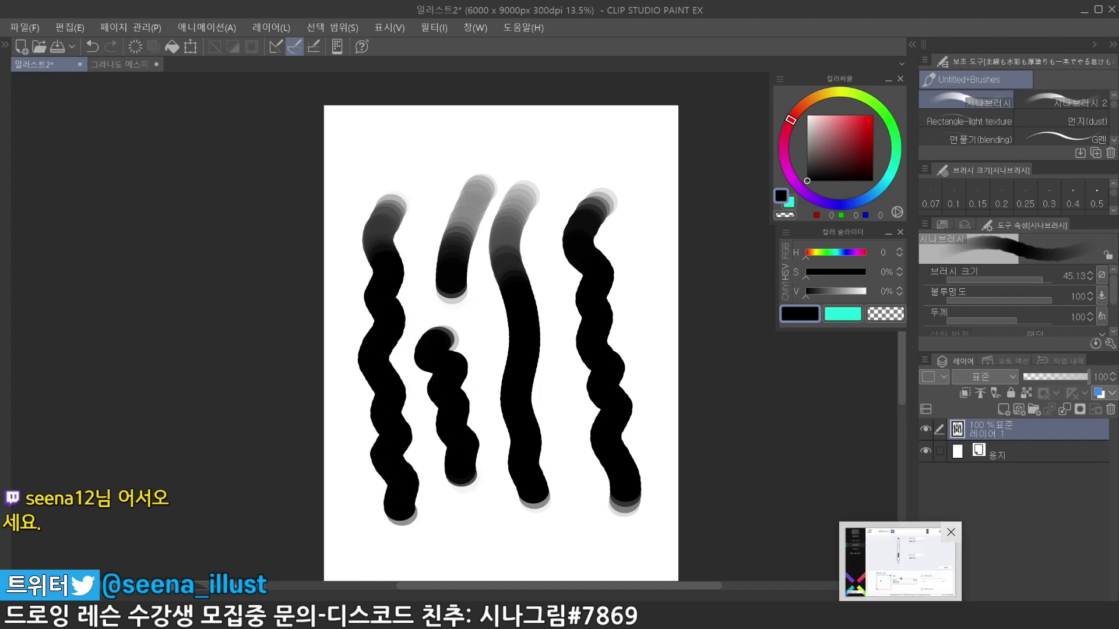
{"action": "left_click", "coordinate": [913, 578]}
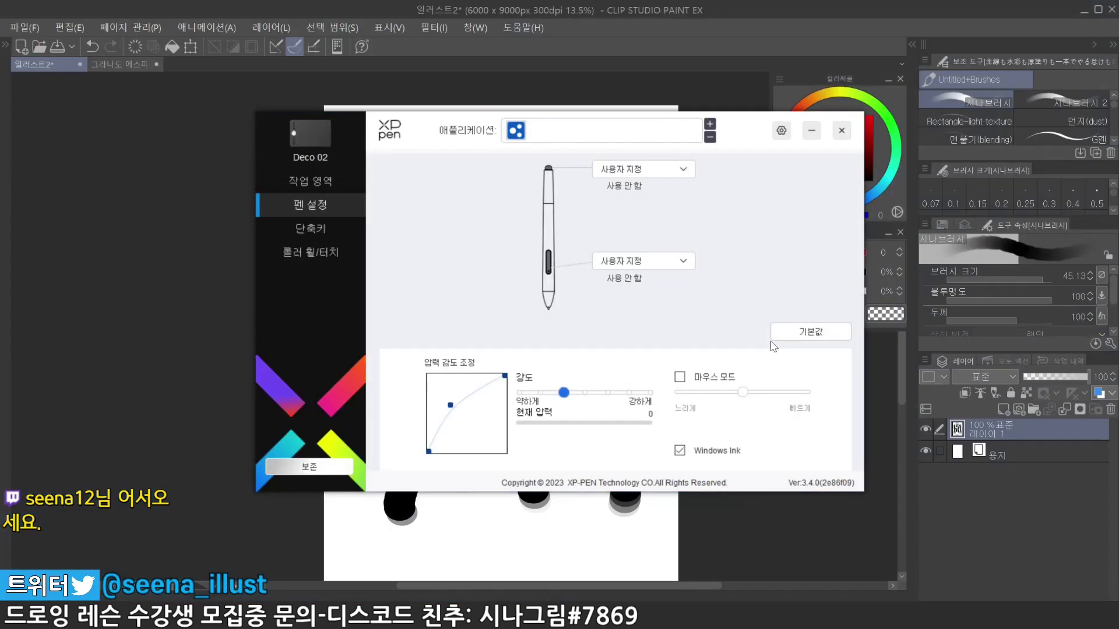
{"action": "left_click", "coordinate": [336, 183]}
{"action": "left_click", "coordinate": [331, 210]}
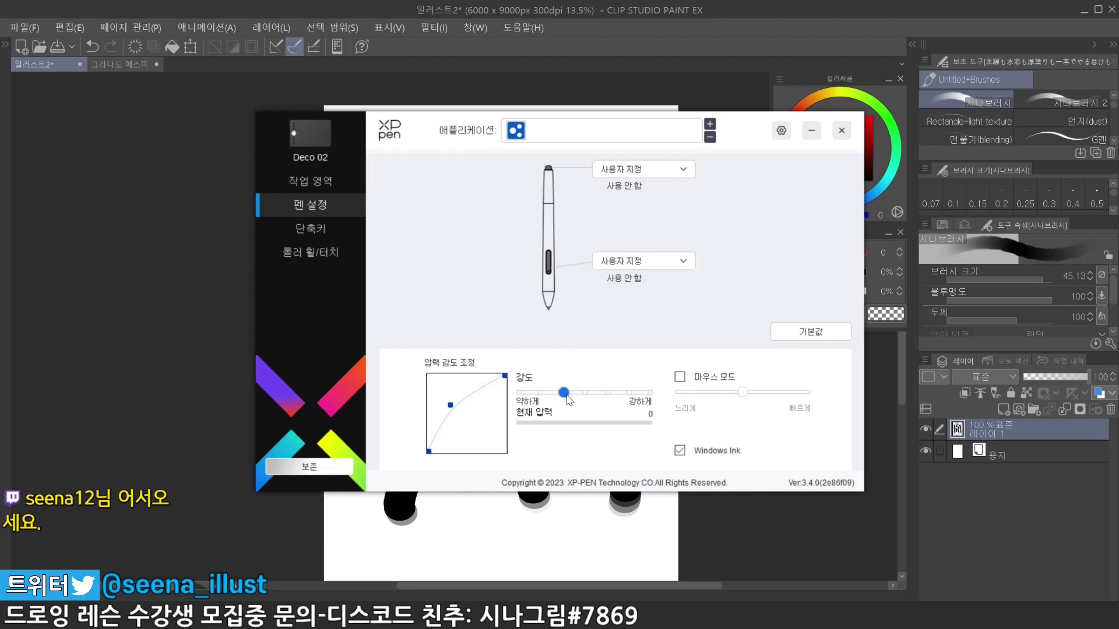
Try a linear pen pressure curve, shift the sensitivity back toward weak, save the settings and minimize the XP-Pen window
{"action": "mouse_move", "coordinate": [567, 396]}
{"action": "left_mouse_down"}
{"action": "mouse_move", "coordinate": [585, 392]}
{"action": "mouse_move", "coordinate": [549, 401]}
{"action": "mouse_move", "coordinate": [585, 397]}
{"action": "left_mouse_up"}
{"action": "left_click_drag", "start_coordinate": [691, 136], "coordinate": [938, 130]}
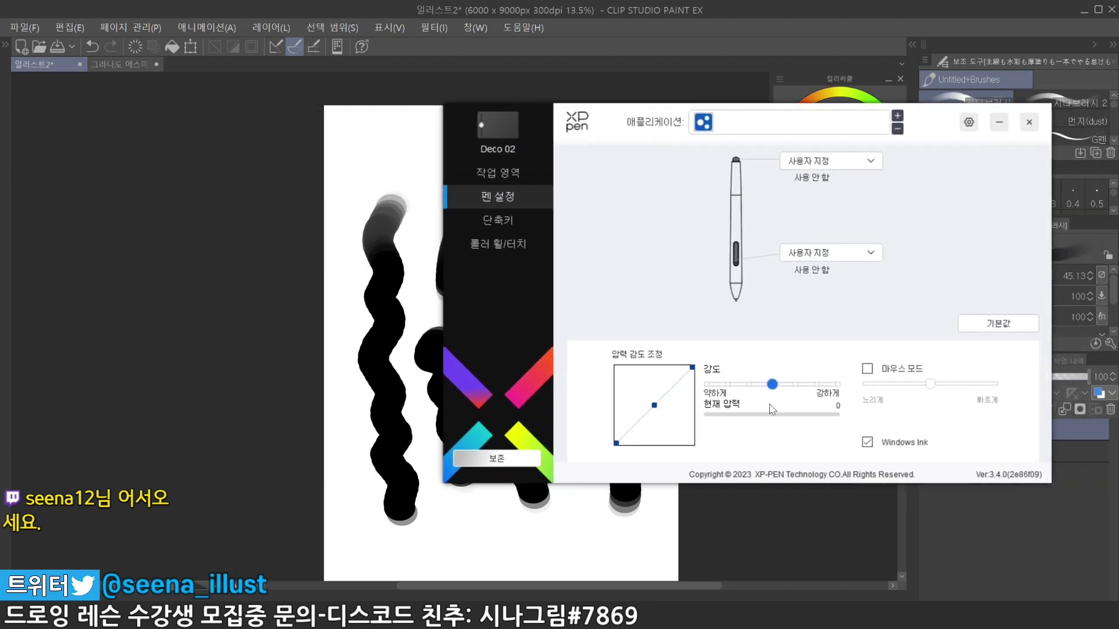
{"action": "mouse_move", "coordinate": [773, 408]}
{"action": "left_mouse_down"}
{"action": "mouse_move", "coordinate": [709, 388]}
{"action": "mouse_move", "coordinate": [778, 396]}
{"action": "mouse_move", "coordinate": [764, 389]}
{"action": "left_mouse_up"}
{"action": "left_click", "coordinate": [503, 460]}
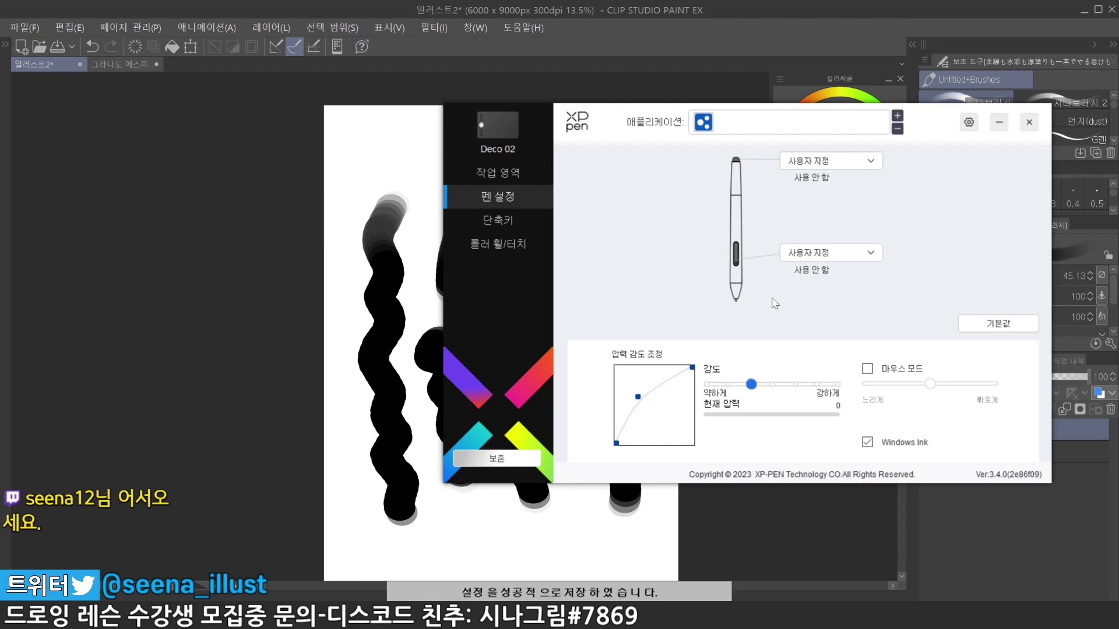
{"action": "left_click", "coordinate": [998, 123]}
Clear layer 레이어 1 and paint five long 시나브러시 test strokes at size 45.13, ranging from faint grey to solid black
{"action": "key", "text": "Delete"}
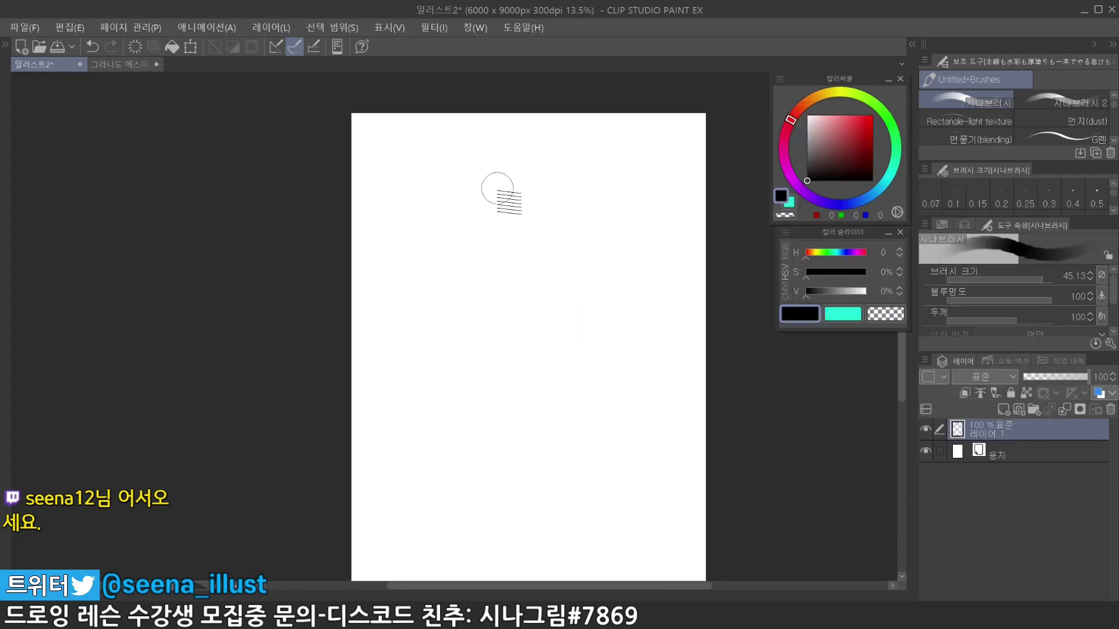
{"action": "left_click_drag", "start_coordinate": [501, 186], "coordinate": [524, 431]}
{"action": "left_click_drag", "start_coordinate": [548, 215], "coordinate": [615, 402]}
{"action": "mouse_move", "coordinate": [638, 182]}
{"action": "left_mouse_down"}
{"action": "mouse_move", "coordinate": [608, 217]}
{"action": "mouse_move", "coordinate": [655, 323]}
{"action": "left_mouse_up"}
{"action": "left_click_drag", "start_coordinate": [432, 207], "coordinate": [465, 431]}
{"action": "left_click_drag", "start_coordinate": [370, 245], "coordinate": [425, 492]}
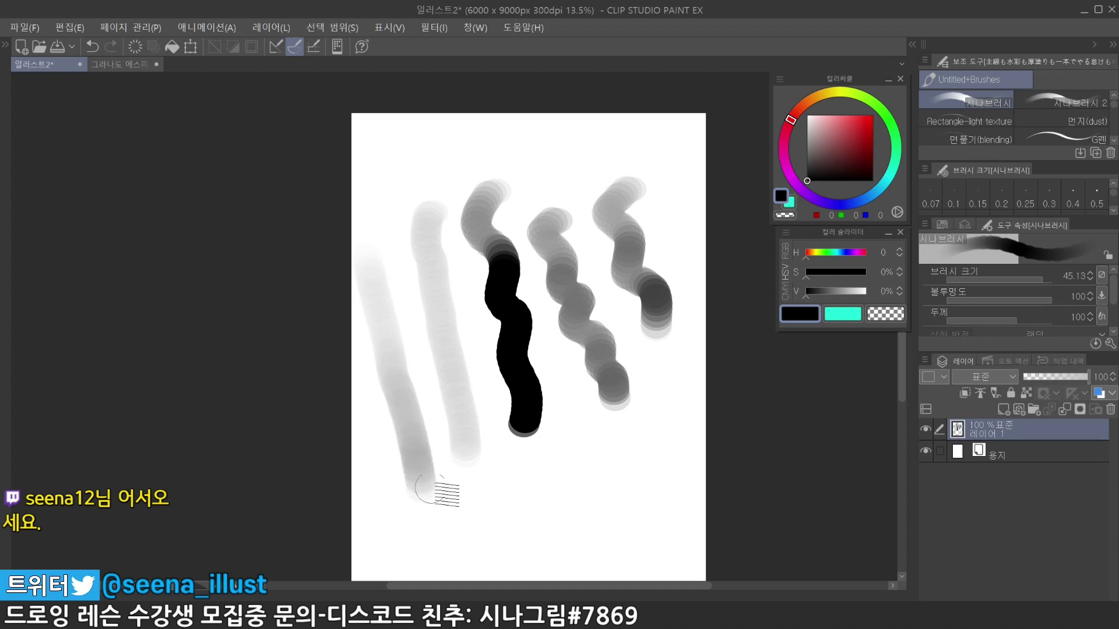
Open the pen pressure adjustment and toggle its pressure graph display off and on again
{"action": "left_click", "coordinate": [26, 29]}
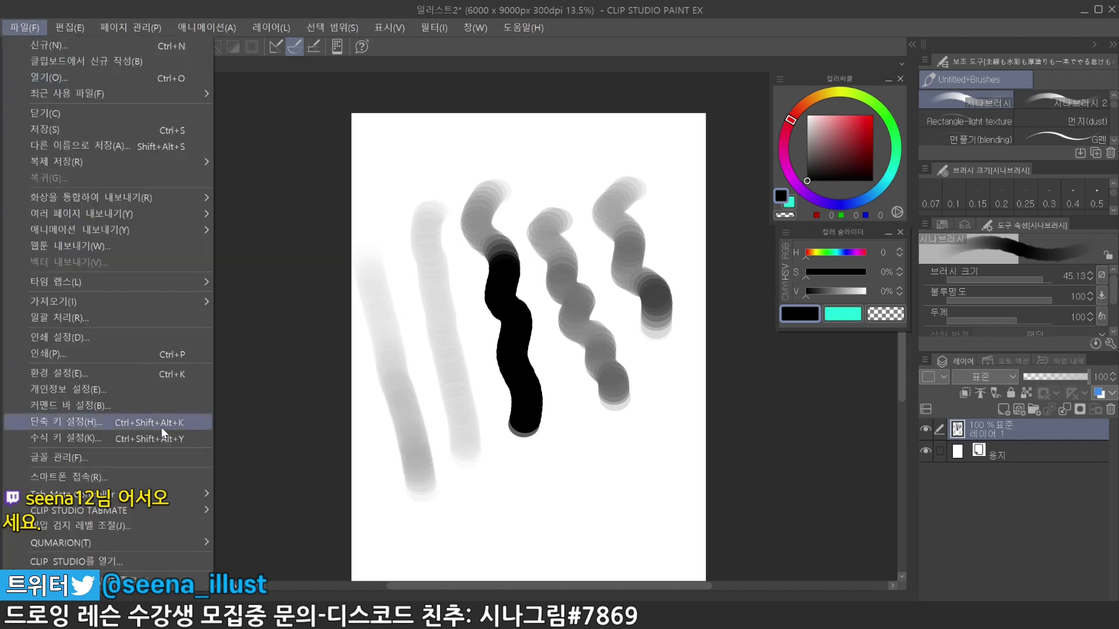
{"action": "left_click", "coordinate": [142, 526]}
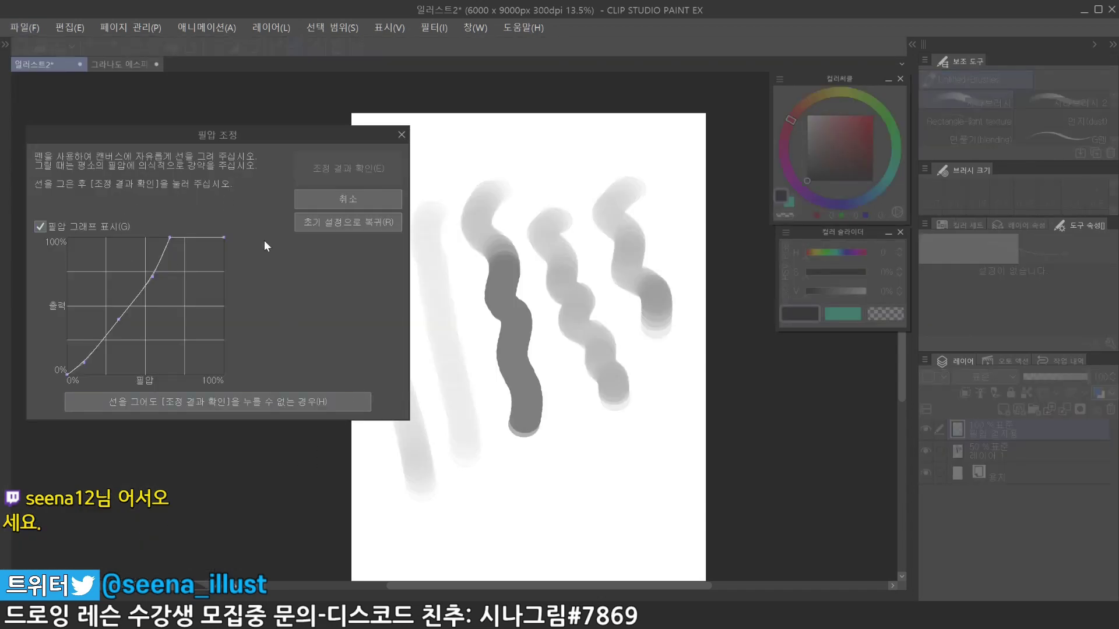
{"action": "left_click", "coordinate": [41, 227]}
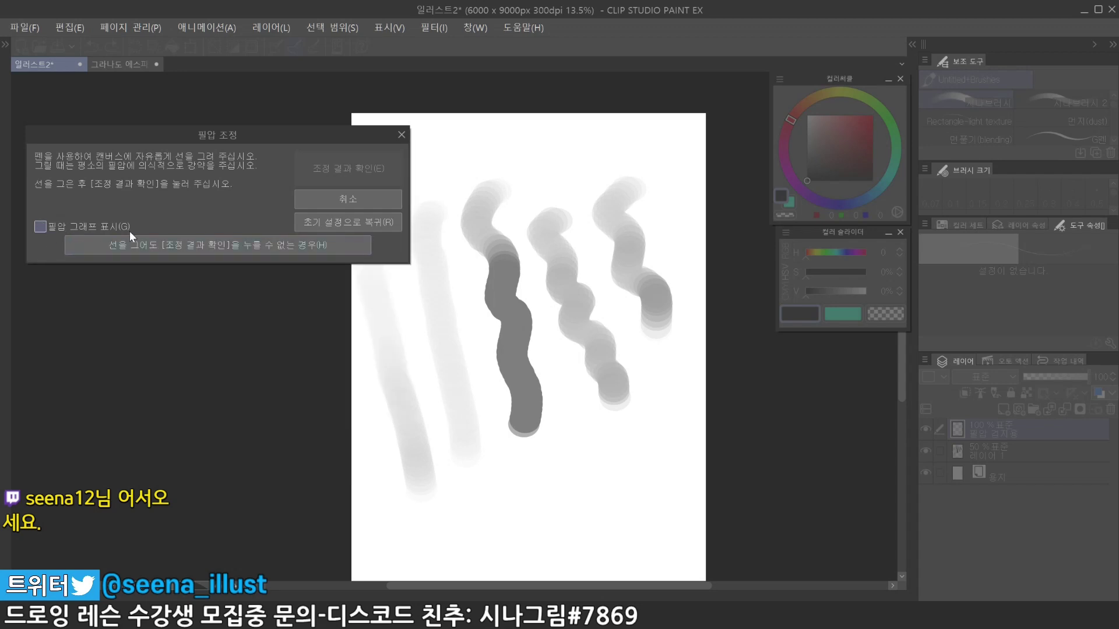
{"action": "left_click", "coordinate": [41, 227]}
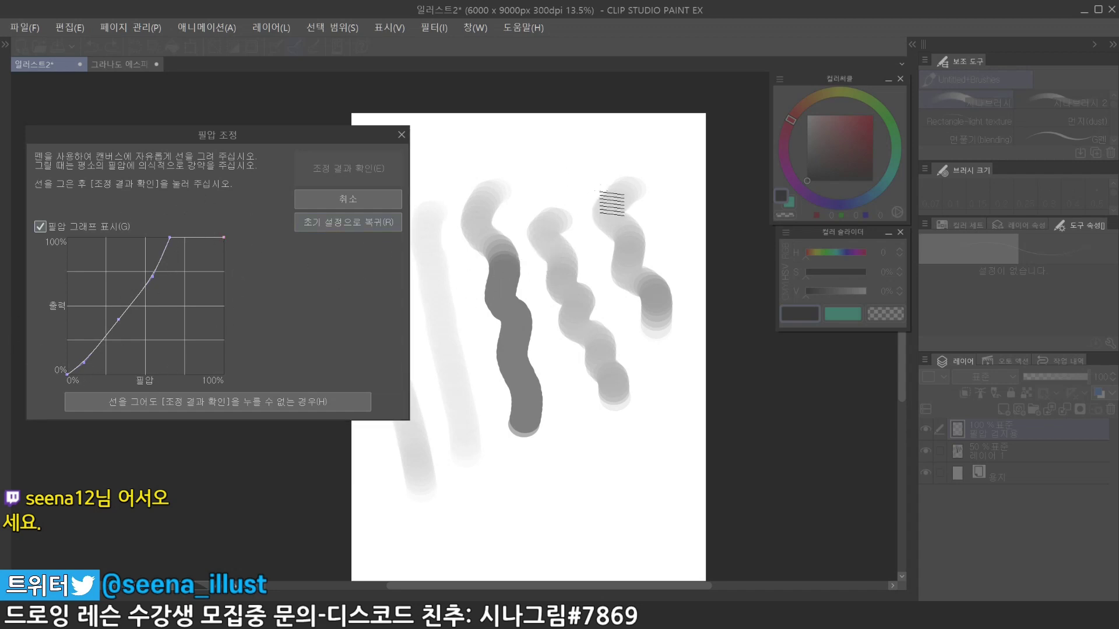
Draw a series of thin, overlapping wavy strokes on the zoomed-in canvas to calibrate the pen pressure
{"action": "left_click_drag", "start_coordinate": [603, 237], "coordinate": [603, 242]}
{"action": "mouse_move", "coordinate": [569, 193]}
{"action": "left_mouse_down"}
{"action": "mouse_move", "coordinate": [560, 203]}
{"action": "mouse_move", "coordinate": [591, 238]}
{"action": "left_mouse_up"}
{"action": "left_click_drag", "start_coordinate": [542, 158], "coordinate": [592, 255]}
{"action": "mouse_move", "coordinate": [560, 205]}
{"action": "left_mouse_down"}
{"action": "mouse_move", "coordinate": [527, 253]}
{"action": "mouse_move", "coordinate": [579, 335]}
{"action": "mouse_move", "coordinate": [572, 345]}
{"action": "left_mouse_up"}
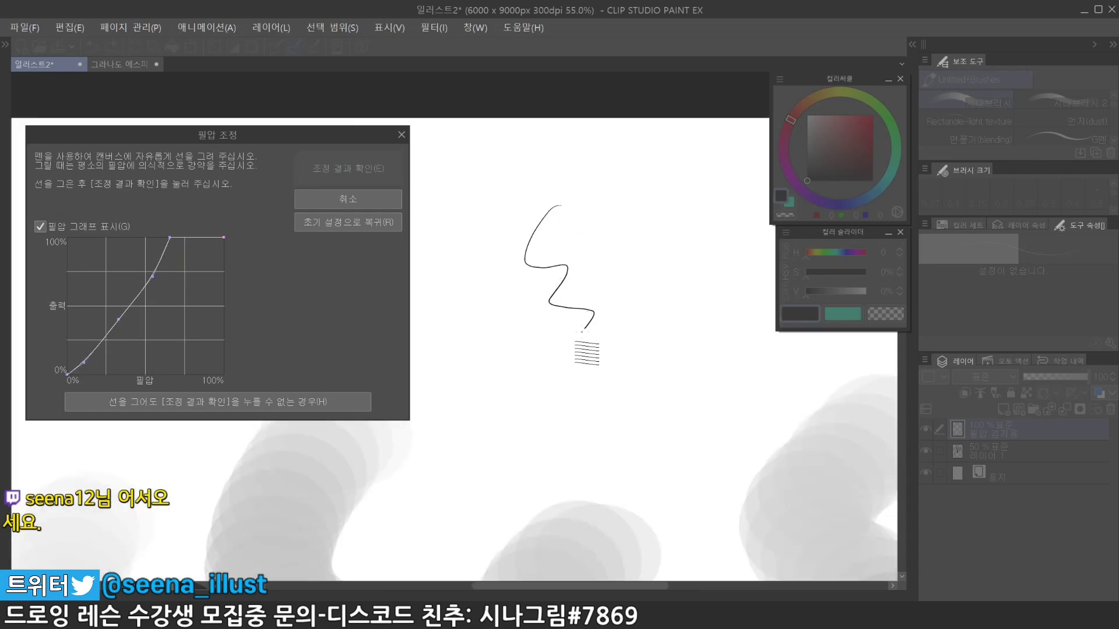
{"action": "mouse_move", "coordinate": [630, 186]}
{"action": "left_mouse_down"}
{"action": "mouse_move", "coordinate": [638, 371]}
{"action": "mouse_move", "coordinate": [621, 280]}
{"action": "mouse_move", "coordinate": [592, 353]}
{"action": "left_mouse_up"}
{"action": "mouse_move", "coordinate": [533, 183]}
{"action": "left_mouse_down"}
{"action": "mouse_move", "coordinate": [505, 221]}
{"action": "mouse_move", "coordinate": [504, 408]}
{"action": "left_mouse_up"}
{"action": "left_click_drag", "start_coordinate": [627, 192], "coordinate": [600, 350]}
{"action": "mouse_move", "coordinate": [678, 195]}
{"action": "left_mouse_down"}
{"action": "mouse_move", "coordinate": [676, 385]}
{"action": "mouse_move", "coordinate": [694, 274]}
{"action": "mouse_move", "coordinate": [706, 378]}
{"action": "mouse_move", "coordinate": [697, 356]}
{"action": "left_mouse_up"}
{"action": "left_click_drag", "start_coordinate": [621, 192], "coordinate": [726, 379]}
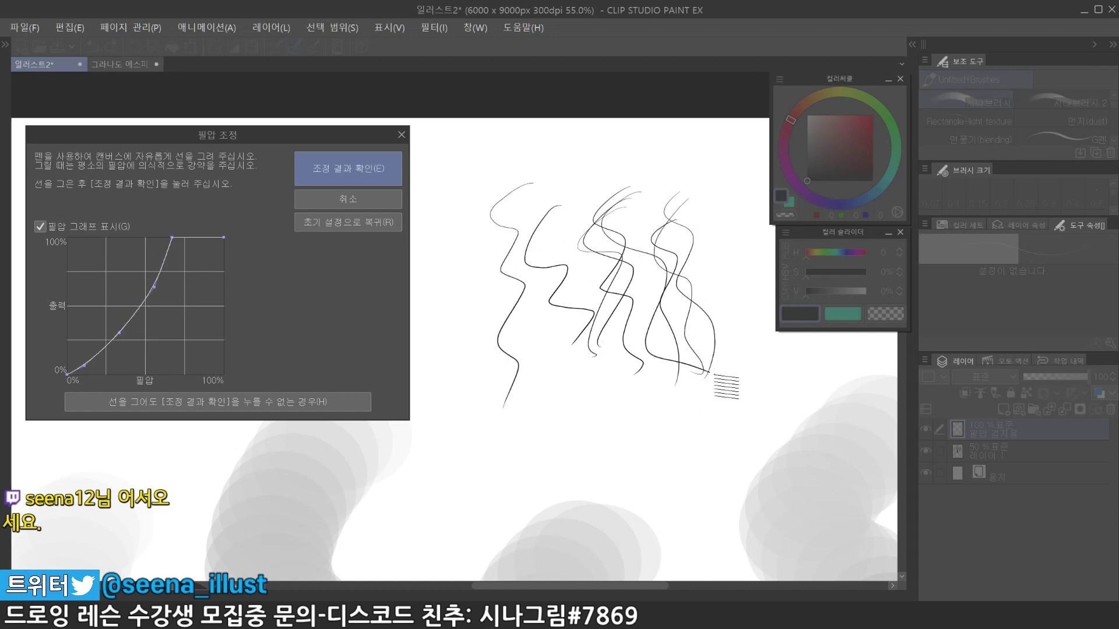
{"action": "left_click_drag", "start_coordinate": [513, 280], "coordinate": [606, 373]}
Clear the calibration strokes and draw single wavy lines with alternating light and heavy pressure, clearing between attempts
{"action": "key", "text": "Delete"}
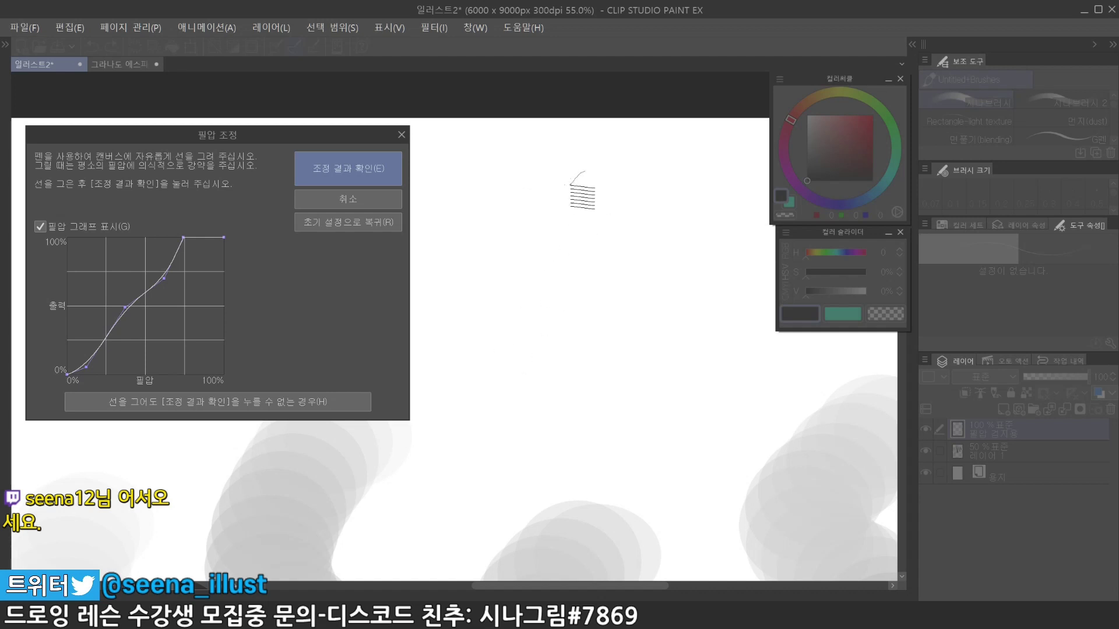
{"action": "mouse_move", "coordinate": [566, 198]}
{"action": "left_mouse_down"}
{"action": "mouse_move", "coordinate": [577, 231]}
{"action": "mouse_move", "coordinate": [558, 261]}
{"action": "mouse_move", "coordinate": [577, 294]}
{"action": "mouse_move", "coordinate": [567, 311]}
{"action": "mouse_move", "coordinate": [586, 350]}
{"action": "left_mouse_up"}
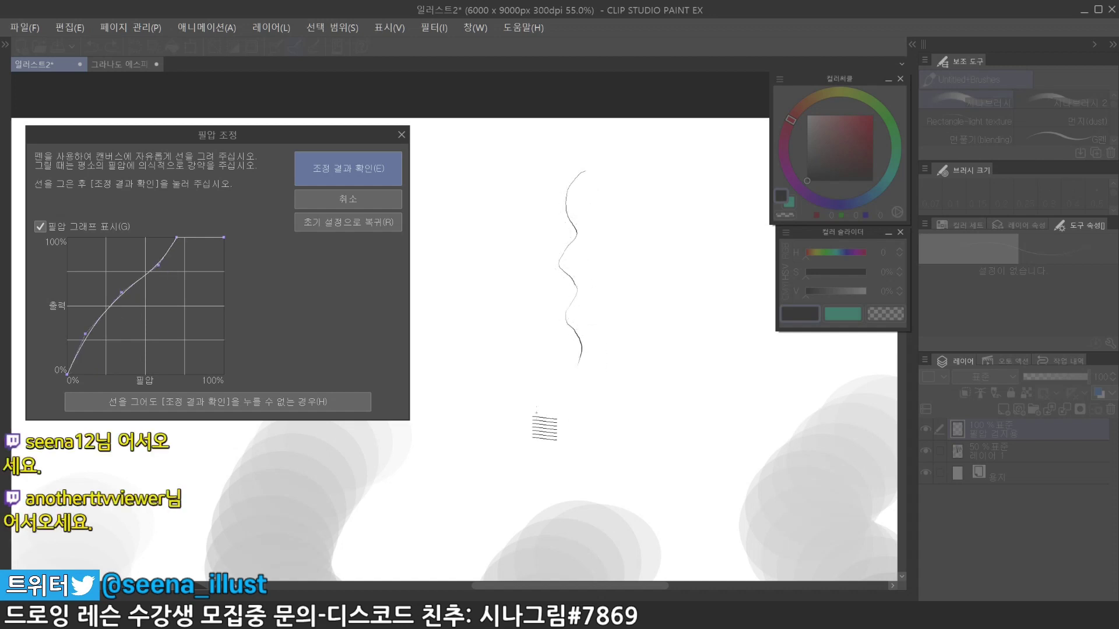
{"action": "key", "text": "Delete"}
{"action": "left_click_drag", "start_coordinate": [574, 173], "coordinate": [560, 243]}
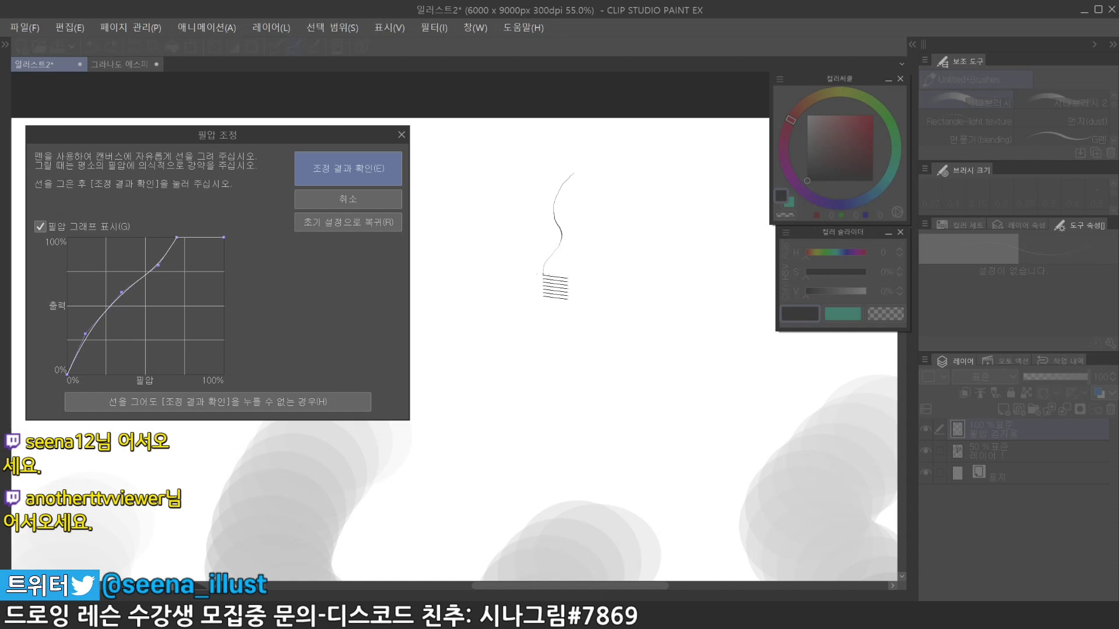
{"action": "mouse_move", "coordinate": [555, 301]}
{"action": "left_mouse_down"}
{"action": "mouse_move", "coordinate": [541, 334]}
{"action": "mouse_move", "coordinate": [548, 396]}
{"action": "left_mouse_up"}
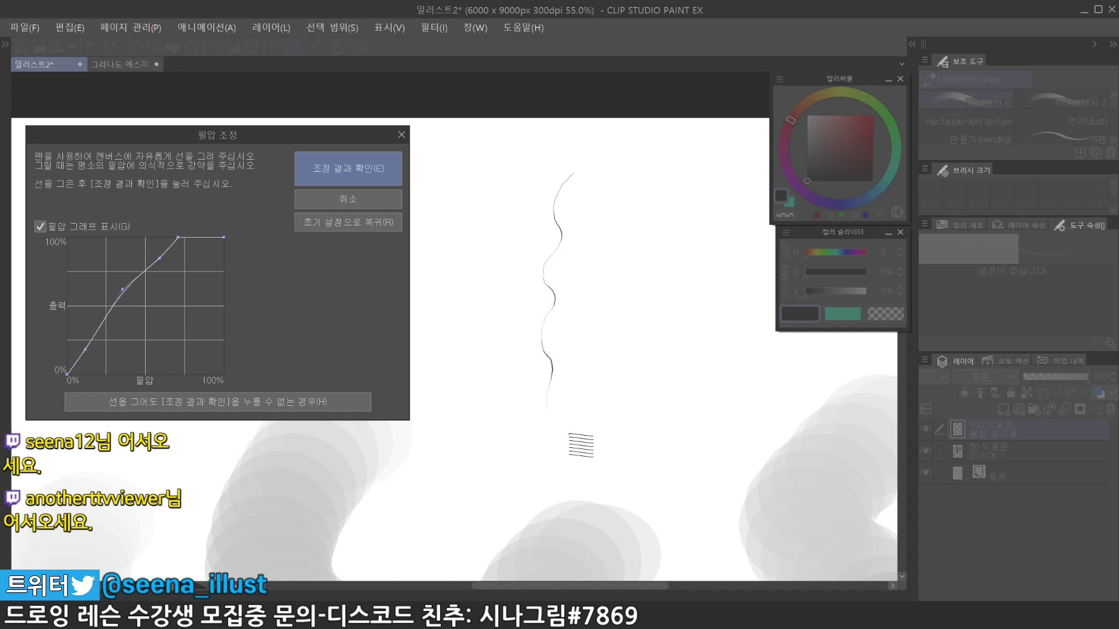
Clear the calibration canvas and draw further diagonal and wavy strokes with varied pressure to reshape the pressure graph
{"action": "key", "text": "Delete"}
{"action": "mouse_move", "coordinate": [638, 190]}
{"action": "left_mouse_down"}
{"action": "mouse_move", "coordinate": [622, 286]}
{"action": "mouse_move", "coordinate": [624, 388]}
{"action": "left_mouse_up"}
{"action": "left_click_drag", "start_coordinate": [470, 394], "coordinate": [659, 226]}
{"action": "mouse_move", "coordinate": [492, 359]}
{"action": "left_mouse_down"}
{"action": "mouse_move", "coordinate": [565, 289]}
{"action": "mouse_move", "coordinate": [641, 207]}
{"action": "left_mouse_up"}
{"action": "mouse_move", "coordinate": [493, 385]}
{"action": "left_mouse_down"}
{"action": "mouse_move", "coordinate": [525, 376]}
{"action": "mouse_move", "coordinate": [600, 234]}
{"action": "mouse_move", "coordinate": [683, 210]}
{"action": "mouse_move", "coordinate": [478, 388]}
{"action": "mouse_move", "coordinate": [518, 361]}
{"action": "mouse_move", "coordinate": [585, 282]}
{"action": "left_mouse_up"}
{"action": "left_click_drag", "start_coordinate": [598, 268], "coordinate": [598, 263]}
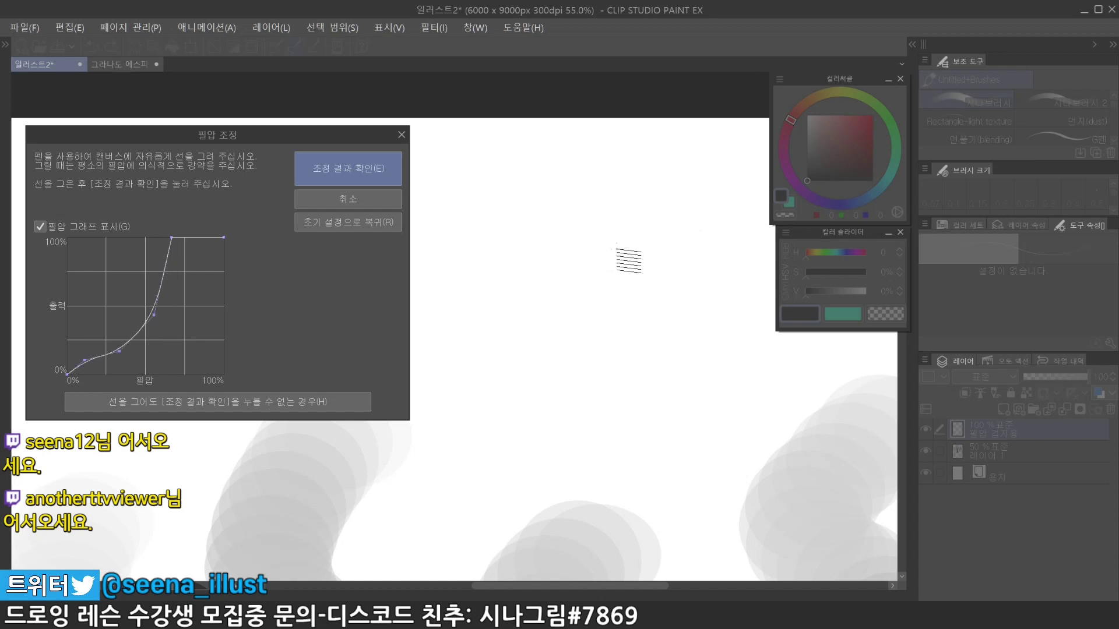
{"action": "mouse_move", "coordinate": [478, 373]}
{"action": "left_mouse_down"}
{"action": "mouse_move", "coordinate": [496, 365]}
{"action": "mouse_move", "coordinate": [569, 248]}
{"action": "mouse_move", "coordinate": [649, 228]}
{"action": "left_mouse_up"}
{"action": "mouse_move", "coordinate": [594, 192]}
{"action": "left_mouse_down"}
{"action": "mouse_move", "coordinate": [579, 214]}
{"action": "mouse_move", "coordinate": [591, 239]}
{"action": "mouse_move", "coordinate": [573, 275]}
{"action": "mouse_move", "coordinate": [569, 385]}
{"action": "left_mouse_up"}
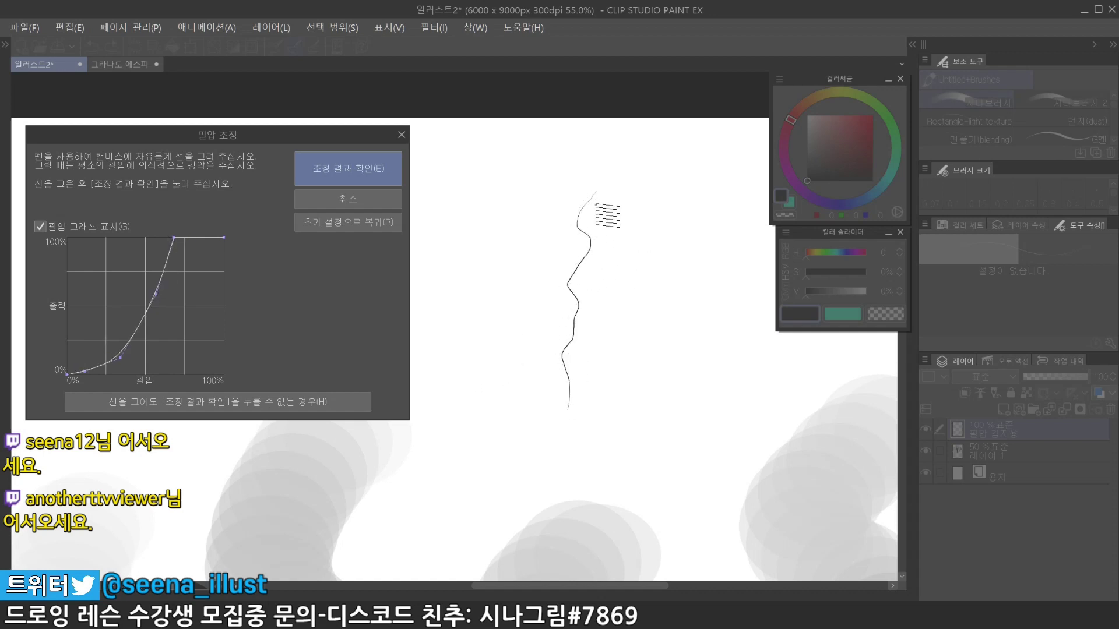
{"action": "left_click_drag", "start_coordinate": [592, 207], "coordinate": [586, 337]}
{"action": "left_click_drag", "start_coordinate": [616, 261], "coordinate": [618, 310]}
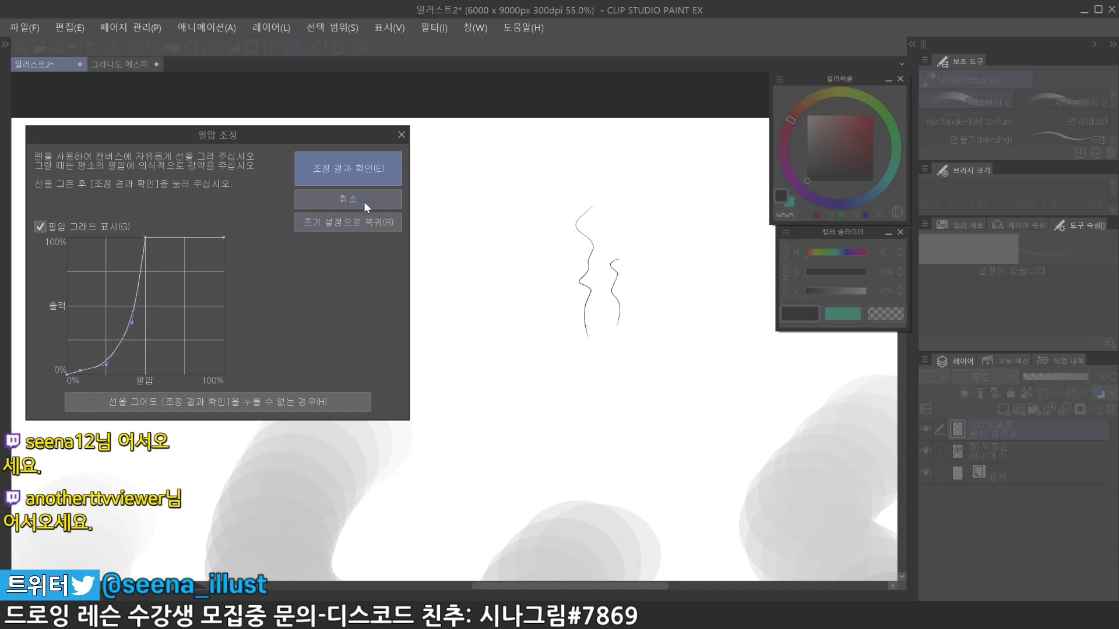
Check the pen pressure adjustment result, close the dialog and call up the pressure adjustment again
{"action": "left_click", "coordinate": [366, 173]}
{"action": "left_click", "coordinate": [402, 135]}
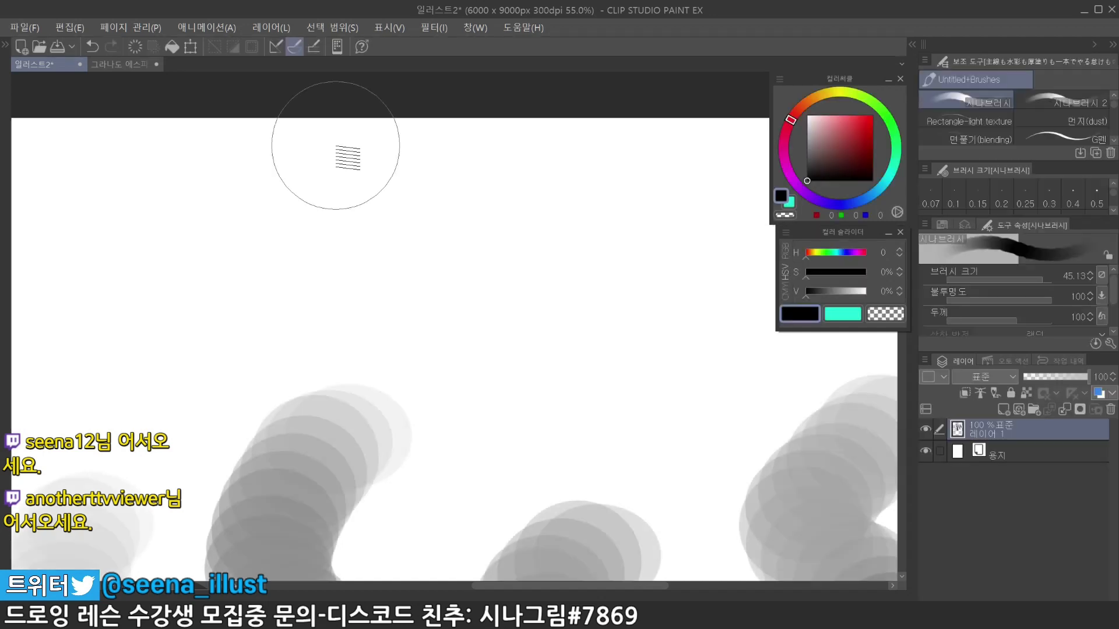
{"action": "left_click", "coordinate": [24, 28]}
{"action": "left_click", "coordinate": [130, 520]}
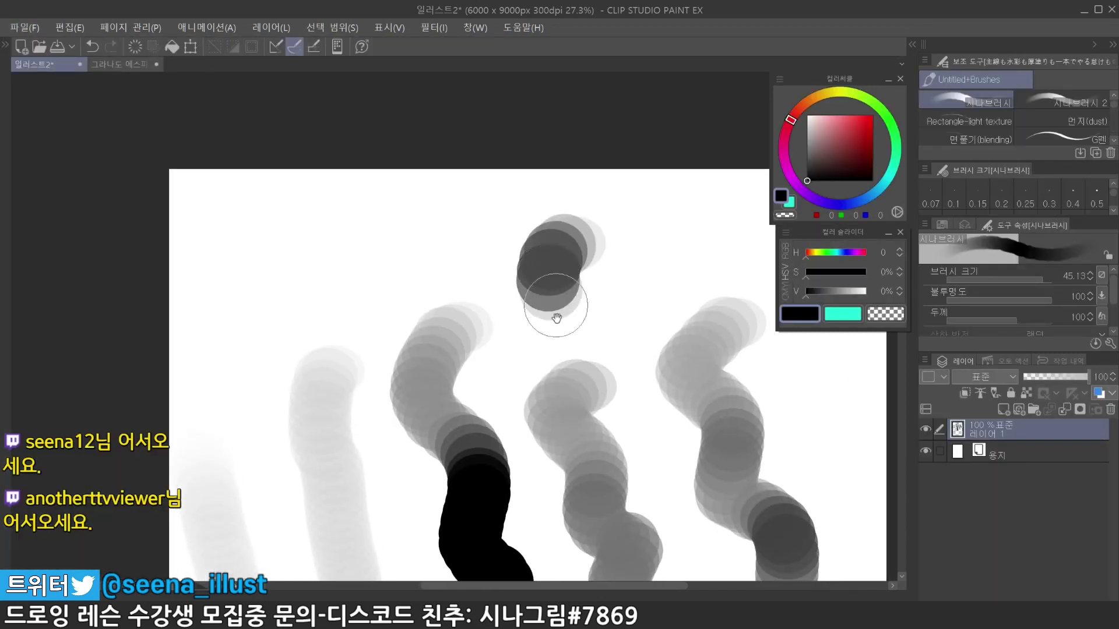
Clear the layer and paint one long curved 시나브러시 stroke that builds from faint grey to solid black
{"action": "left_click", "coordinate": [557, 267]}
{"action": "key", "text": "Delete"}
{"action": "left_click", "coordinate": [472, 198]}
{"action": "key", "text": "b"}
{"action": "mouse_move", "coordinate": [473, 178]}
{"action": "left_mouse_down"}
{"action": "mouse_move", "coordinate": [496, 380]}
{"action": "mouse_move", "coordinate": [554, 522]}
{"action": "left_mouse_up"}
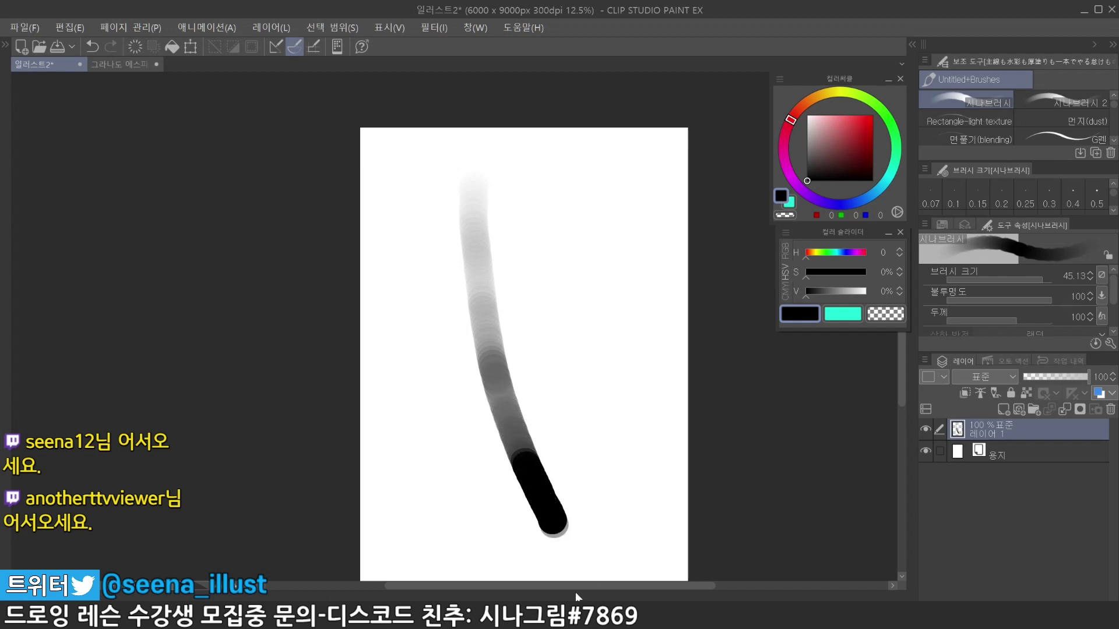
Paint two wavy strokes with alternating light and heavy pressure to the right of the long curved stroke
{"action": "left_click_drag", "start_coordinate": [563, 262], "coordinate": [544, 267]}
{"action": "scroll", "coordinate": [498, 262], "scroll_direction": "up", "scroll_amount": 1}
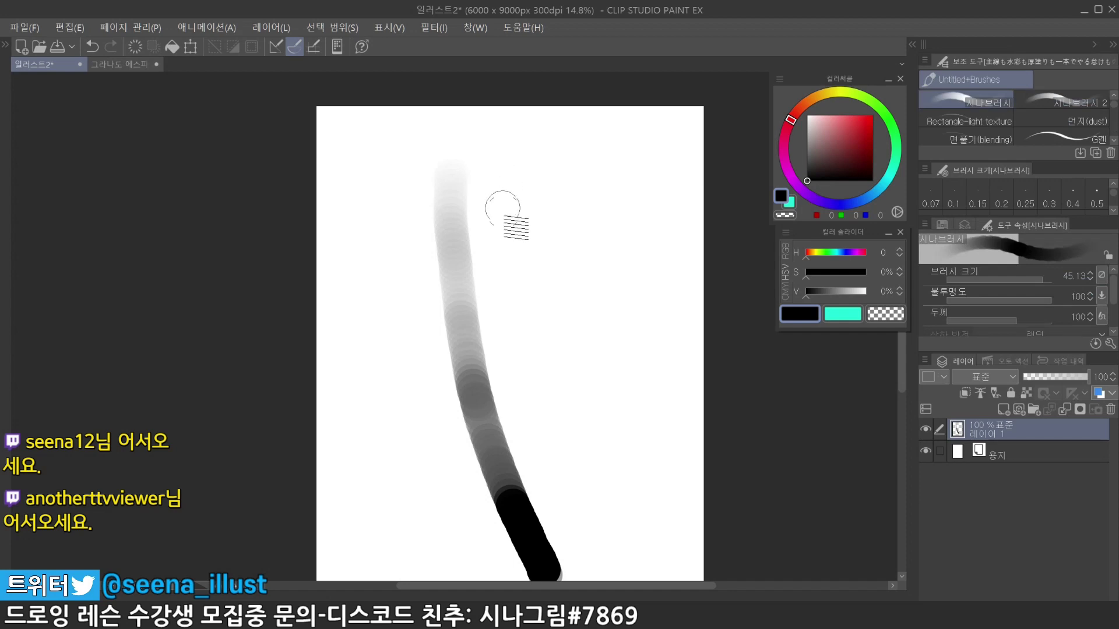
{"action": "left_click_drag", "start_coordinate": [545, 376], "coordinate": [531, 307]}
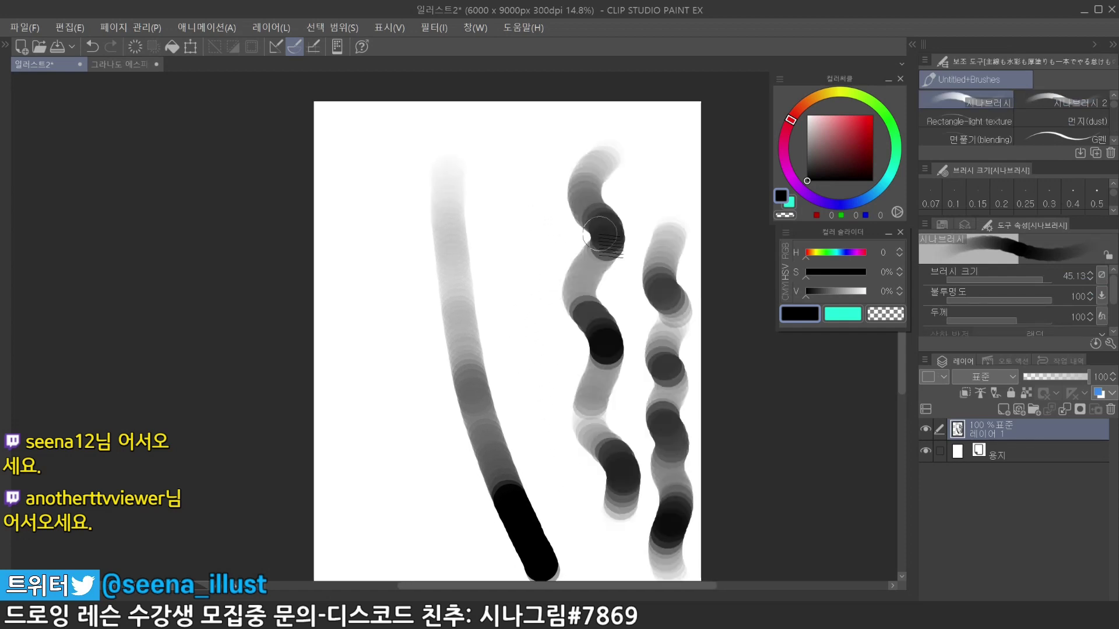
Lasso and delete the two wavy strokes, and paint thinner wavy strokes in their place at brush size 23.31
{"action": "key", "text": "m"}
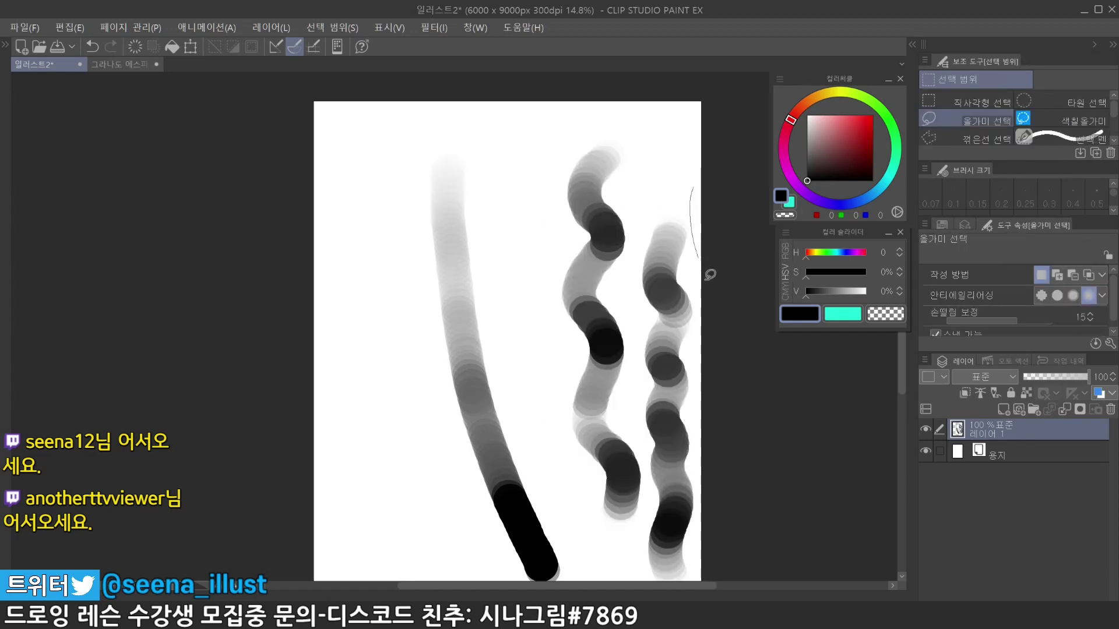
{"action": "left_click_drag", "start_coordinate": [710, 274], "coordinate": [732, 169]}
{"action": "key", "text": "Delete"}
{"action": "key", "text": "b"}
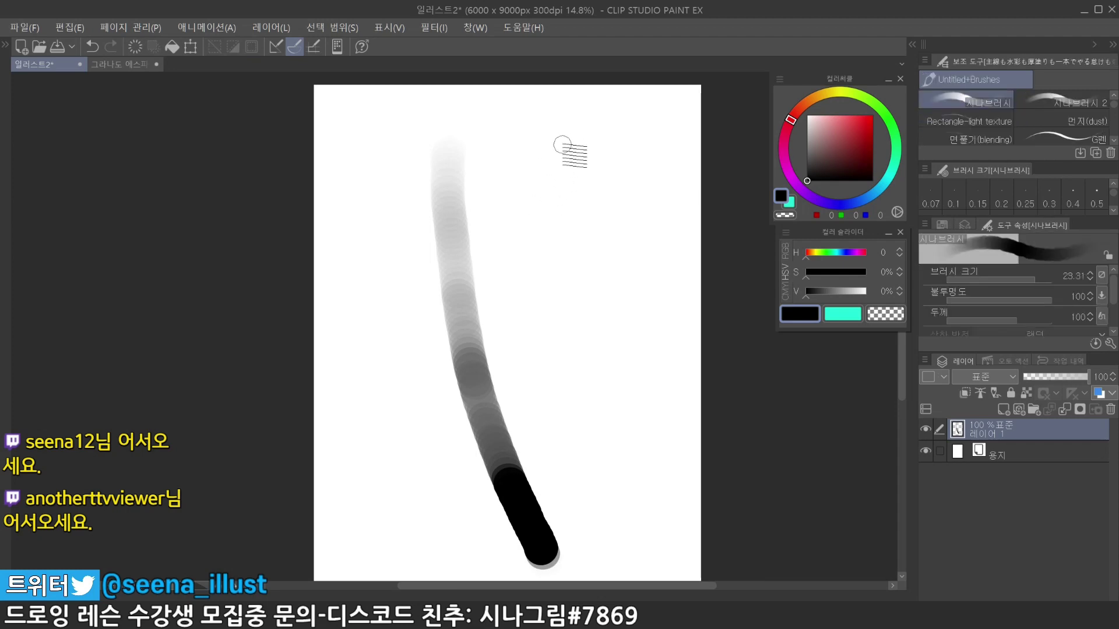
{"action": "mouse_move", "coordinate": [562, 144]}
{"action": "left_mouse_down"}
{"action": "mouse_move", "coordinate": [571, 204]}
{"action": "mouse_move", "coordinate": [551, 227]}
{"action": "mouse_move", "coordinate": [571, 272]}
{"action": "mouse_move", "coordinate": [560, 305]}
{"action": "left_mouse_up"}
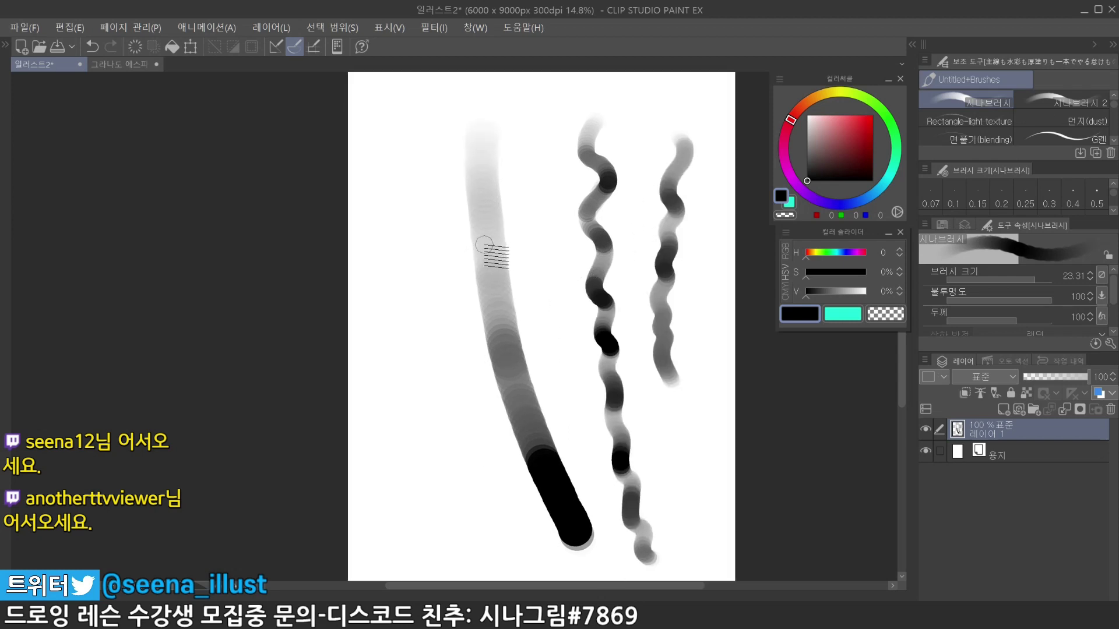
Clear the whole layer, try a short zigzag stroke in the middle of the canvas and undo it
{"action": "key", "text": "Delete"}
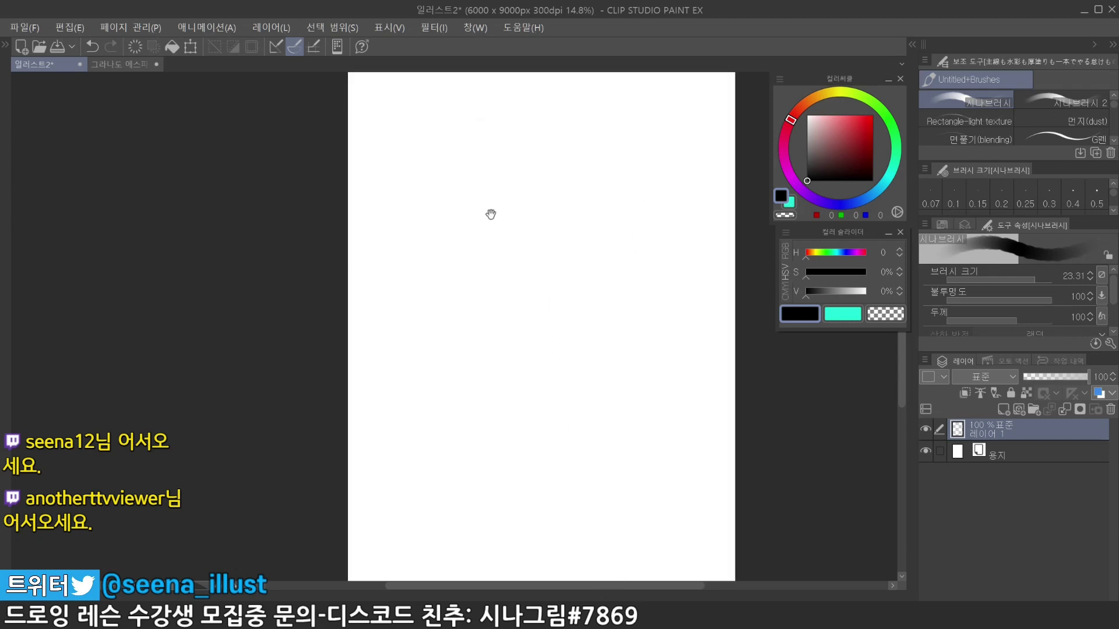
{"action": "left_click_drag", "start_coordinate": [490, 214], "coordinate": [485, 227]}
{"action": "mouse_move", "coordinate": [492, 225]}
{"action": "left_mouse_down"}
{"action": "mouse_move", "coordinate": [499, 244]}
{"action": "mouse_move", "coordinate": [468, 339]}
{"action": "left_mouse_up"}
{"action": "key", "text": "Delete"}
{"action": "mouse_move", "coordinate": [460, 270]}
{"action": "left_mouse_down"}
{"action": "mouse_move", "coordinate": [491, 250]}
{"action": "mouse_move", "coordinate": [462, 361]}
{"action": "left_mouse_up"}
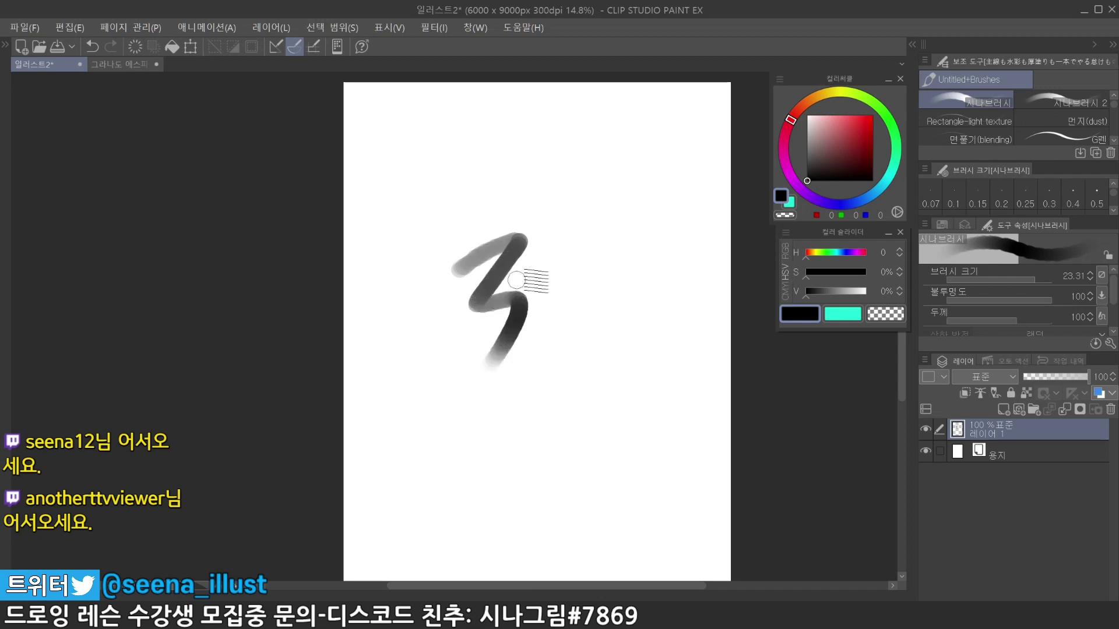
{"action": "key", "text": "ctrl+z"}
Block in a grey square as a cube's front face with broad 시나브러시 strokes, ending at brush size 66.13
{"action": "mouse_move", "coordinate": [466, 236]}
{"action": "left_mouse_down"}
{"action": "mouse_move", "coordinate": [561, 212]}
{"action": "mouse_move", "coordinate": [605, 245]}
{"action": "left_mouse_up"}
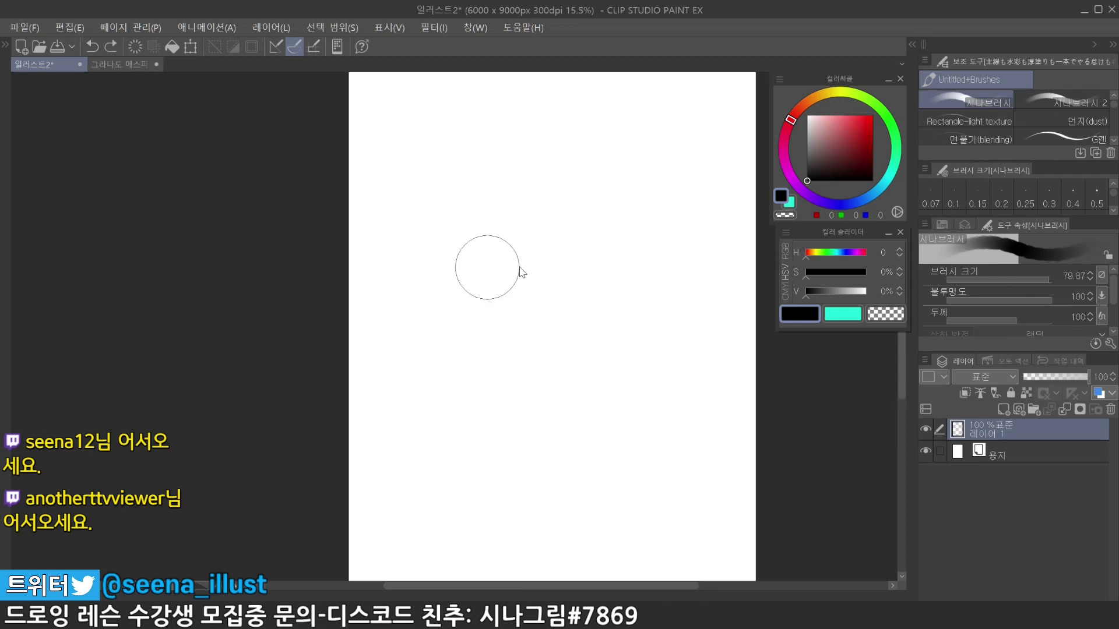
{"action": "mouse_move", "coordinate": [499, 224]}
{"action": "left_mouse_down"}
{"action": "mouse_move", "coordinate": [506, 324]}
{"action": "mouse_move", "coordinate": [562, 225]}
{"action": "mouse_move", "coordinate": [612, 218]}
{"action": "mouse_move", "coordinate": [613, 315]}
{"action": "left_mouse_up"}
{"action": "key", "text": "ctrl+z"}
{"action": "left_click_drag", "start_coordinate": [606, 237], "coordinate": [608, 338]}
{"action": "key", "text": "ctrl+z"}
{"action": "mouse_move", "coordinate": [504, 318]}
{"action": "left_mouse_down"}
{"action": "mouse_move", "coordinate": [583, 338]}
{"action": "mouse_move", "coordinate": [524, 316]}
{"action": "mouse_move", "coordinate": [627, 336]}
{"action": "left_mouse_up"}
{"action": "key", "text": "ctrl+z"}
{"action": "left_click_drag", "start_coordinate": [621, 294], "coordinate": [609, 308]}
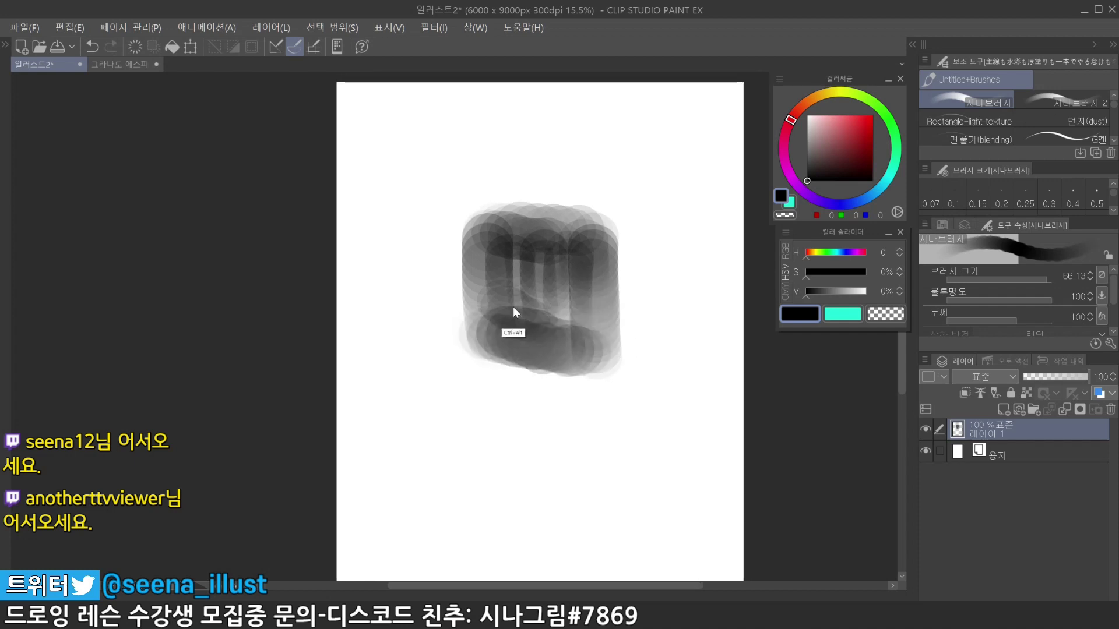
Darken the square's interior and lower part with overlapping strokes, reducing the brush size for the last ones
{"action": "left_click_drag", "start_coordinate": [512, 307], "coordinate": [586, 318]}
{"action": "left_click_drag", "start_coordinate": [572, 280], "coordinate": [576, 282]}
{"action": "mouse_move", "coordinate": [499, 311]}
{"action": "left_mouse_down"}
{"action": "mouse_move", "coordinate": [521, 252]}
{"action": "mouse_move", "coordinate": [545, 350]}
{"action": "mouse_move", "coordinate": [605, 350]}
{"action": "mouse_move", "coordinate": [577, 352]}
{"action": "left_mouse_up"}
{"action": "key", "text": "bracketleft"}
{"action": "key", "text": "bracketleft"}
{"action": "key", "text": "bracketleft"}
{"action": "left_click_drag", "start_coordinate": [517, 333], "coordinate": [603, 354]}
Trim the square's soft upper edge straight with an enlarged 부드러움 eraser
{"action": "key", "text": "space"}
{"action": "mouse_move", "coordinate": [602, 237]}
{"action": "left_mouse_down"}
{"action": "mouse_move", "coordinate": [560, 250]}
{"action": "mouse_move", "coordinate": [503, 232]}
{"action": "mouse_move", "coordinate": [606, 234]}
{"action": "left_mouse_up"}
{"action": "key", "text": "e"}
{"action": "key", "text": "bracketright"}
{"action": "key", "text": "bracketright"}
{"action": "key", "text": "bracketright"}
{"action": "key", "text": "bracketright"}
{"action": "key", "text": "bracketright"}
{"action": "key", "text": "bracketright"}
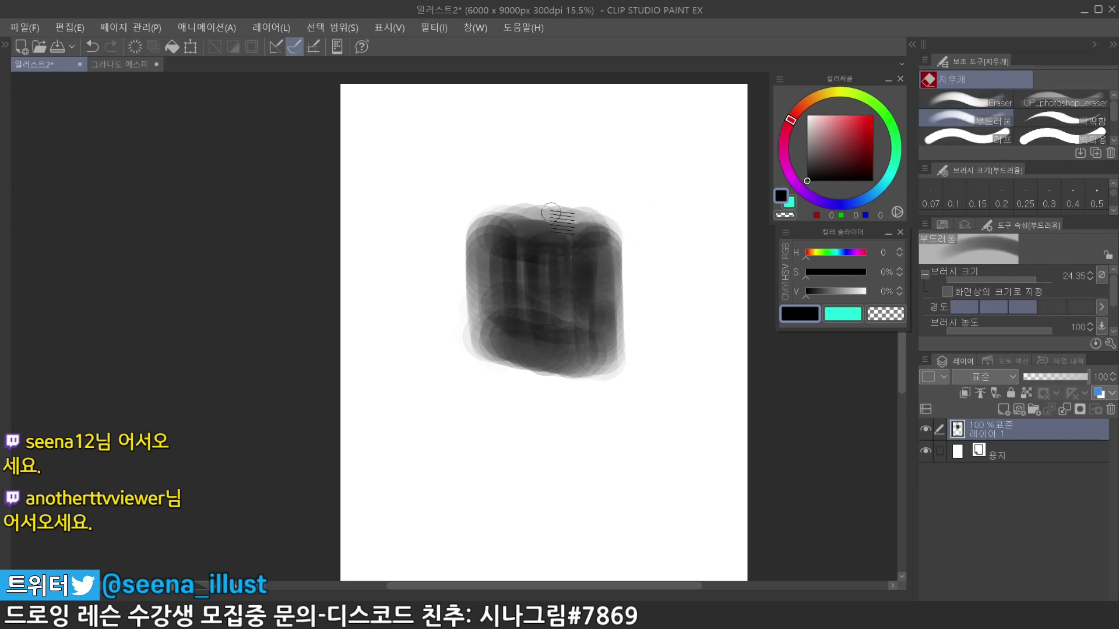
{"action": "key", "text": "ctrl+z"}
{"action": "mouse_move", "coordinate": [496, 212]}
{"action": "left_mouse_down"}
{"action": "mouse_move", "coordinate": [604, 215]}
{"action": "mouse_move", "coordinate": [589, 213]}
{"action": "left_mouse_up"}
{"action": "left_click_drag", "start_coordinate": [496, 212], "coordinate": [593, 217]}
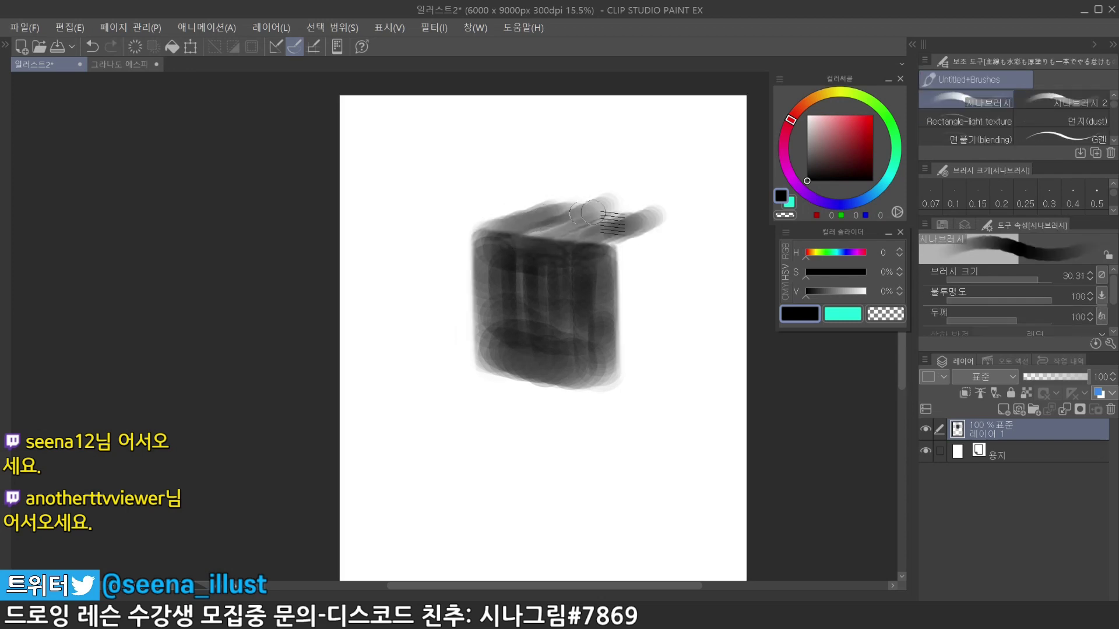
Paint the cube's lighter top face and dark right side face with 시나브러시 at size 30.31
{"action": "mouse_move", "coordinate": [519, 234]}
{"action": "left_mouse_down"}
{"action": "mouse_move", "coordinate": [605, 199]}
{"action": "mouse_move", "coordinate": [664, 206]}
{"action": "left_mouse_up"}
{"action": "key", "text": "ctrl+z"}
{"action": "mouse_move", "coordinate": [573, 205]}
{"action": "left_mouse_down"}
{"action": "mouse_move", "coordinate": [661, 209]}
{"action": "mouse_move", "coordinate": [667, 269]}
{"action": "left_mouse_up"}
{"action": "key", "text": "ctrl+z"}
{"action": "left_click_drag", "start_coordinate": [662, 217], "coordinate": [667, 351]}
{"action": "left_click_drag", "start_coordinate": [623, 249], "coordinate": [629, 339]}
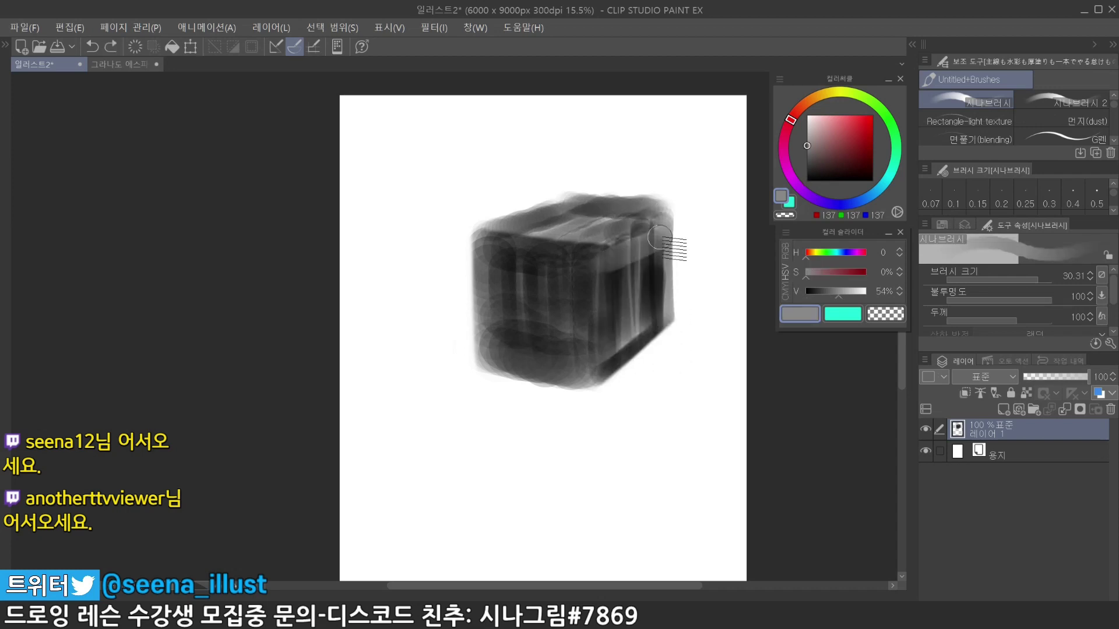
Lighten the cube's right side face with mid-grey strokes at 54% value, reducing the brush size to 18.18
{"action": "mouse_move", "coordinate": [673, 245]}
{"action": "left_mouse_down"}
{"action": "mouse_move", "coordinate": [609, 270]}
{"action": "mouse_move", "coordinate": [652, 265]}
{"action": "mouse_move", "coordinate": [657, 285]}
{"action": "mouse_move", "coordinate": [608, 356]}
{"action": "left_mouse_up"}
{"action": "key", "text": "["}
{"action": "left_click_drag", "start_coordinate": [603, 266], "coordinate": [607, 361]}
{"action": "key", "text": "ctrl+z"}
{"action": "key", "text": "bracketleft"}
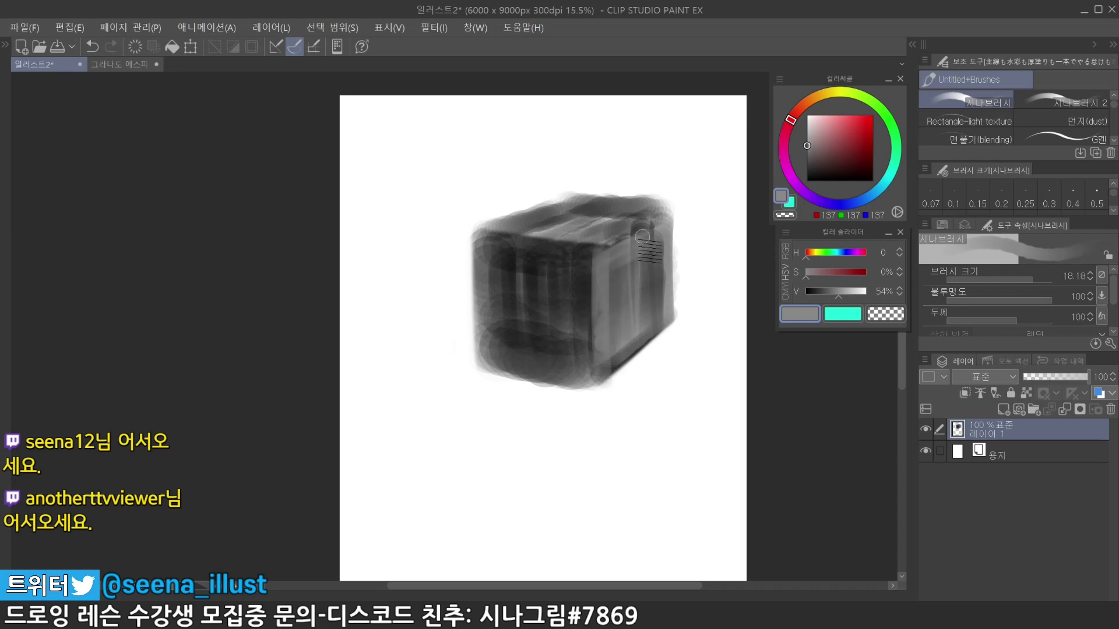
Lighten the cube's top face with sampled tones and cover its soft outer edges with white
{"action": "left_click", "coordinate": [606, 235], "text": "alt"}
{"action": "left_click", "coordinate": [696, 211], "text": "alt"}
{"action": "mouse_move", "coordinate": [625, 228]}
{"action": "left_mouse_down"}
{"action": "mouse_move", "coordinate": [588, 249]}
{"action": "mouse_move", "coordinate": [590, 234]}
{"action": "mouse_move", "coordinate": [552, 243]}
{"action": "mouse_move", "coordinate": [612, 252]}
{"action": "left_mouse_up"}
{"action": "key", "text": "ctrl+z"}
{"action": "mouse_move", "coordinate": [505, 238]}
{"action": "left_mouse_down"}
{"action": "mouse_move", "coordinate": [605, 249]}
{"action": "mouse_move", "coordinate": [583, 236]}
{"action": "mouse_move", "coordinate": [627, 232]}
{"action": "left_mouse_up"}
{"action": "mouse_move", "coordinate": [549, 221]}
{"action": "left_mouse_down"}
{"action": "mouse_move", "coordinate": [630, 219]}
{"action": "mouse_move", "coordinate": [544, 197]}
{"action": "left_mouse_up"}
Trim the right side face's outer vertical edge straight with the 부드러움 eraser at size 16.75
{"action": "key", "text": "e"}
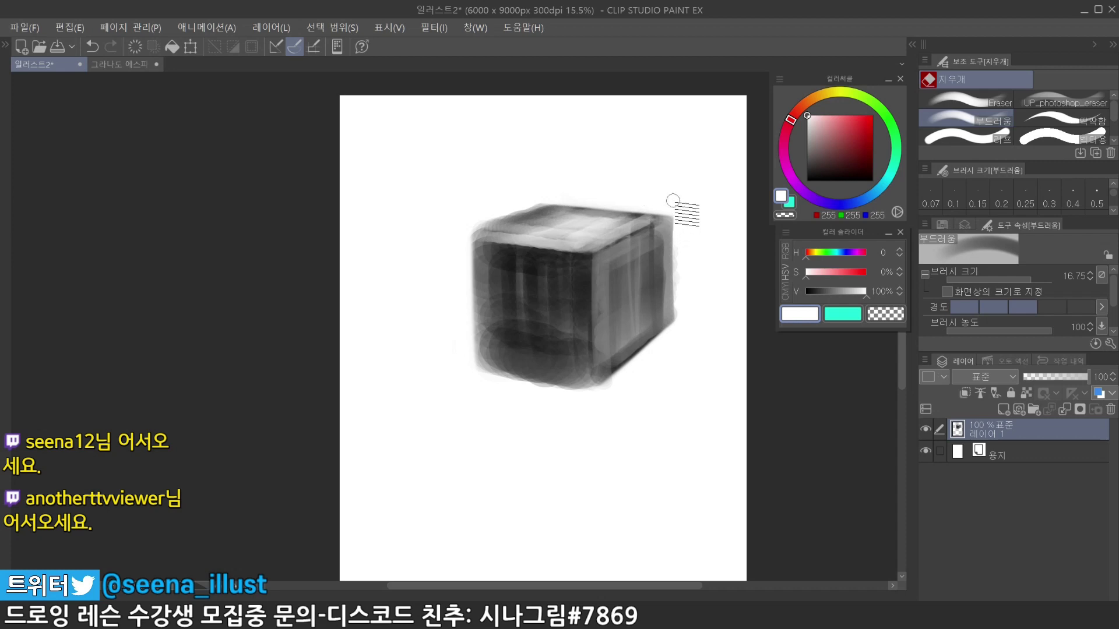
{"action": "left_click", "coordinate": [673, 379], "text": "shift"}
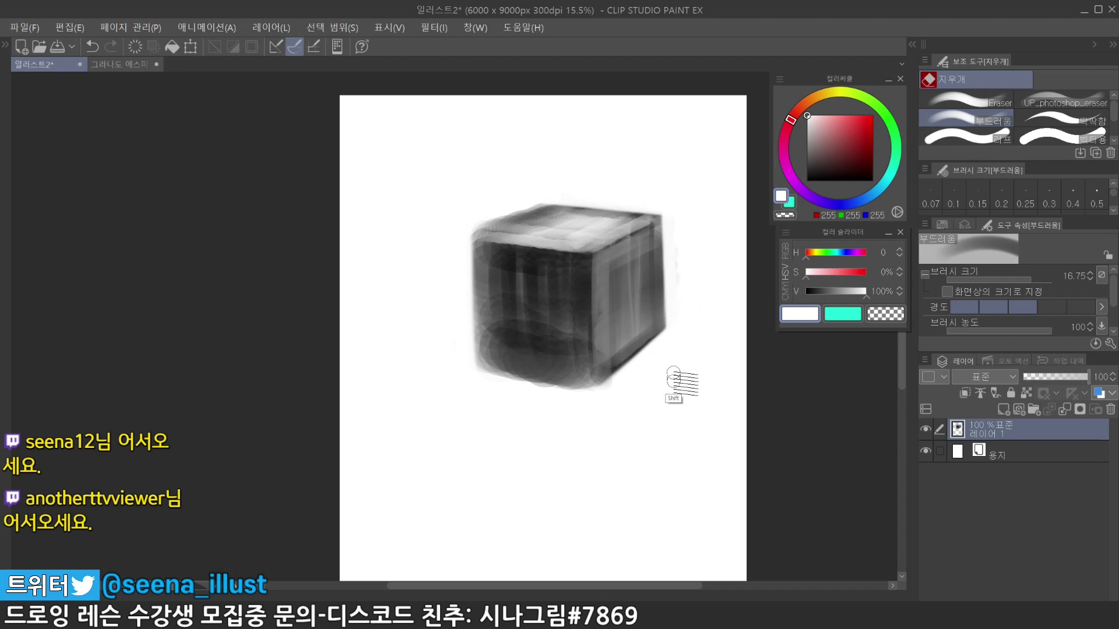
{"action": "key", "text": "ctrl+z"}
{"action": "left_click", "coordinate": [669, 203]}
{"action": "left_click", "coordinate": [669, 391], "text": "shift"}
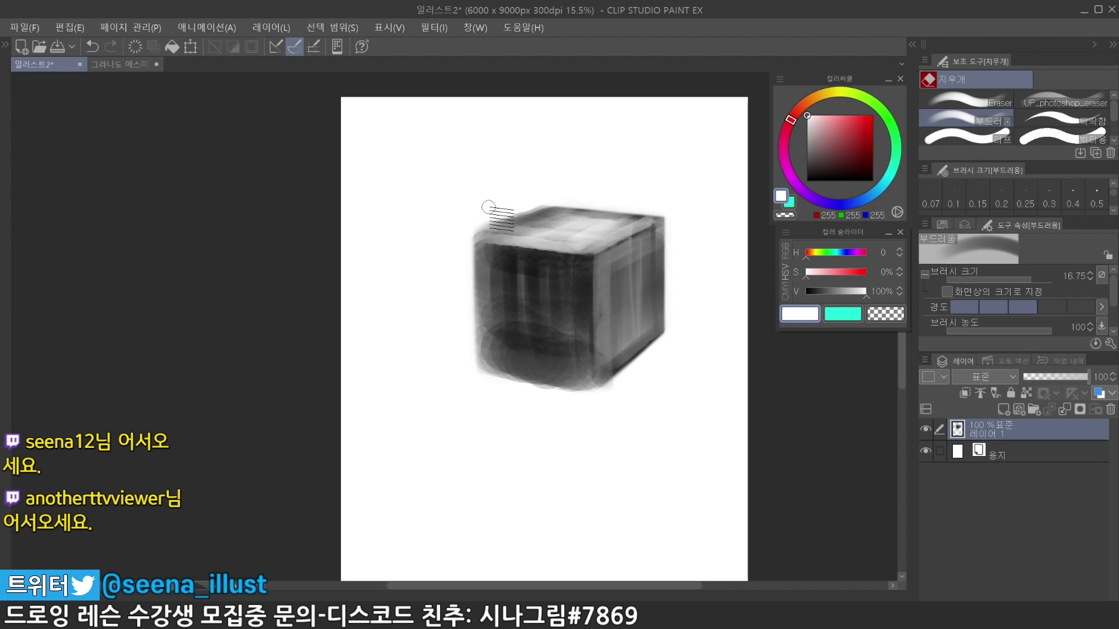
Trim the top face's slanted left edge and the front face's left edge with straight eraser lines
{"action": "left_click", "coordinate": [444, 253]}
{"action": "left_click", "coordinate": [583, 184], "text": "shift"}
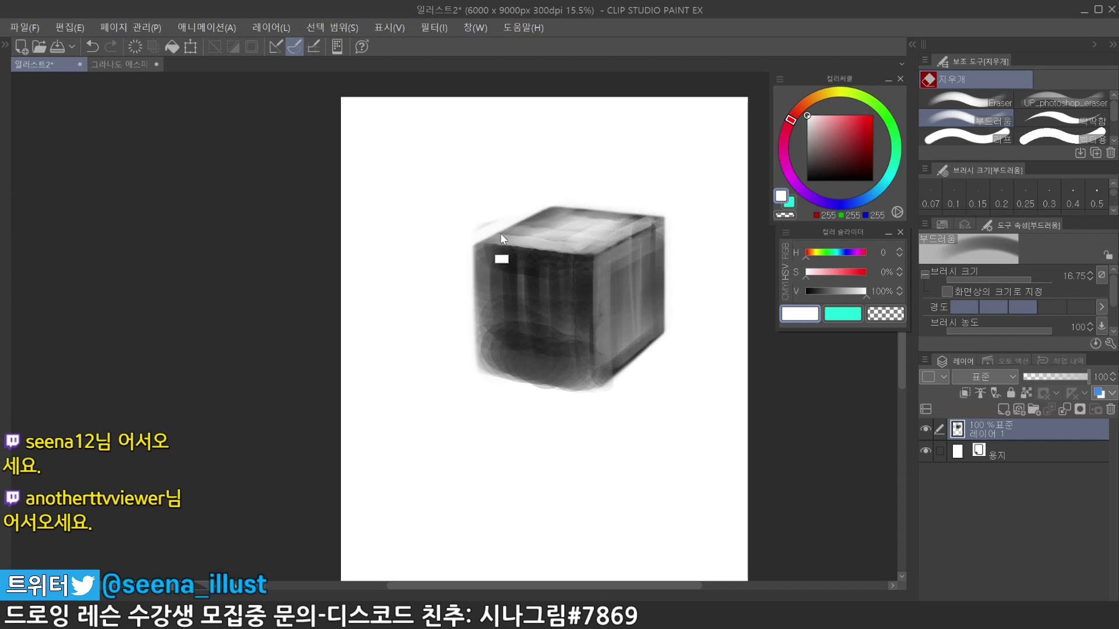
{"action": "key", "text": "ctrl+z"}
{"action": "left_click", "coordinate": [458, 236]}
{"action": "left_click", "coordinate": [597, 177], "text": "shift"}
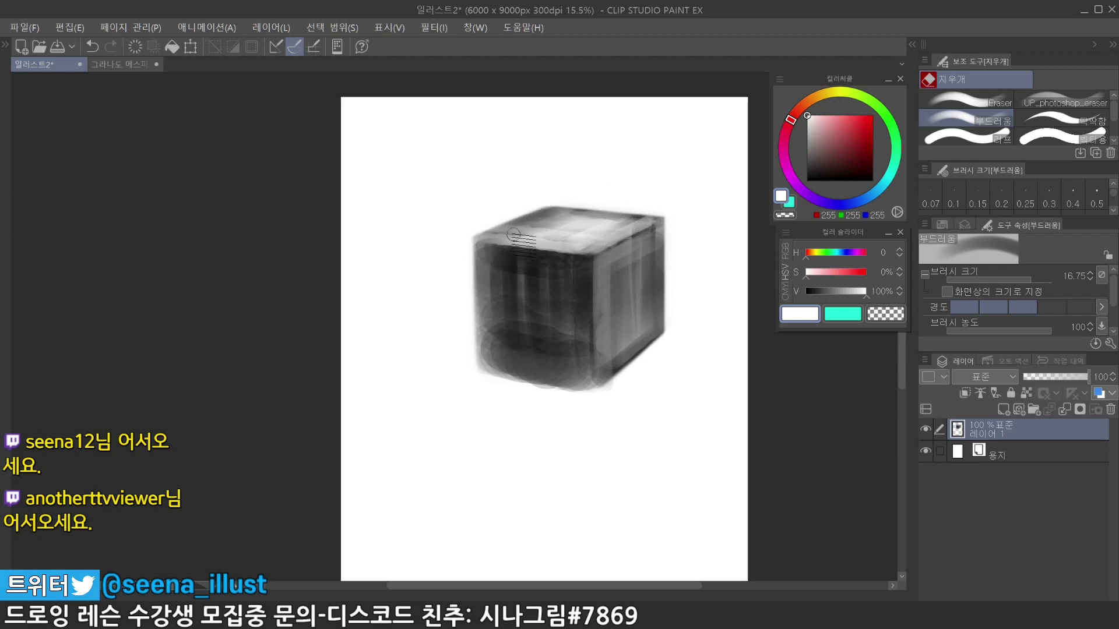
{"action": "left_click", "coordinate": [455, 245]}
{"action": "left_click", "coordinate": [609, 176], "text": "shift"}
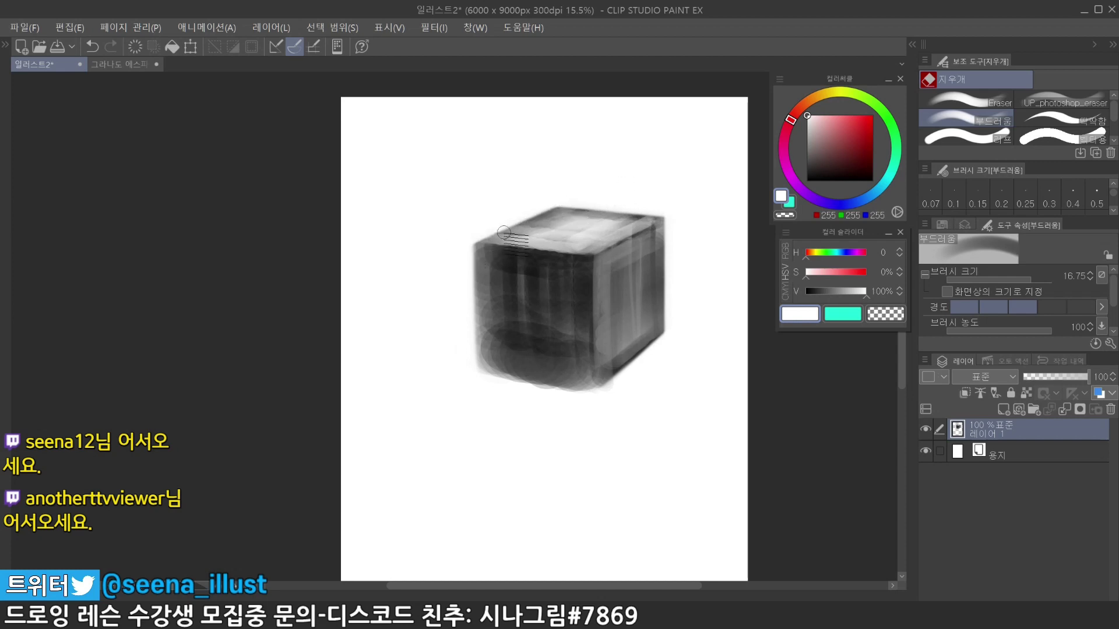
{"action": "left_click", "coordinate": [469, 232]}
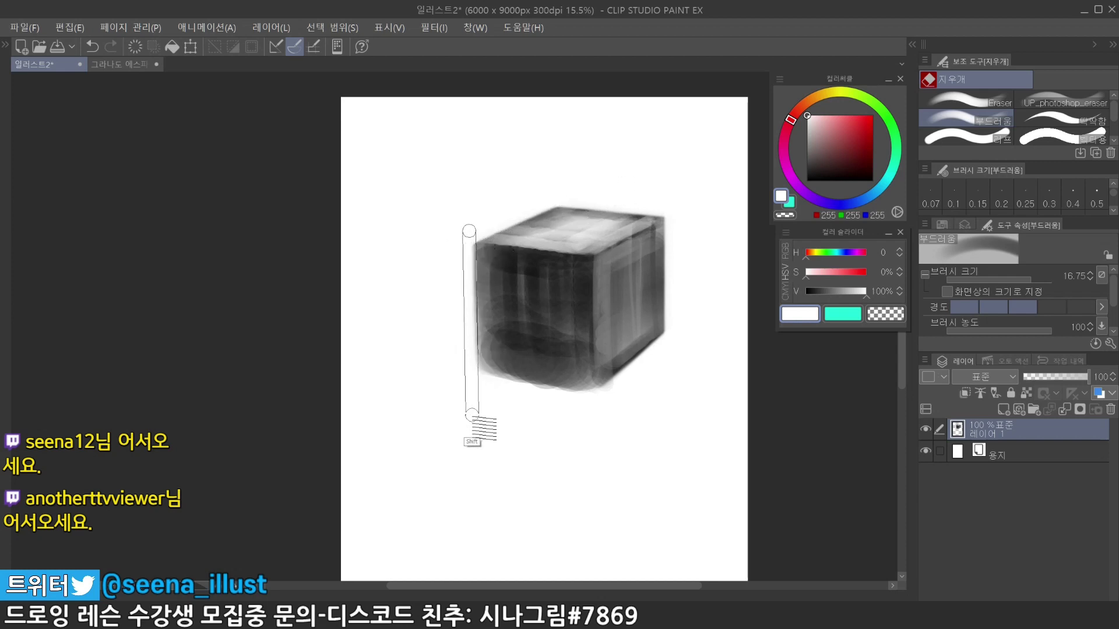
{"action": "left_click", "coordinate": [478, 441], "text": "shift"}
Darken the front face evenly down to its lower corners with sampled dark grey, using 시나브러시 at size 35.51
{"action": "key", "text": "b"}
{"action": "left_click", "coordinate": [548, 350], "text": "alt"}
{"action": "mouse_move", "coordinate": [503, 274]}
{"action": "left_mouse_down"}
{"action": "mouse_move", "coordinate": [509, 367]}
{"action": "mouse_move", "coordinate": [503, 347]}
{"action": "mouse_move", "coordinate": [585, 362]}
{"action": "left_mouse_up"}
{"action": "left_click", "coordinate": [575, 300], "text": "alt"}
{"action": "left_click_drag", "start_coordinate": [587, 357], "coordinate": [601, 375]}
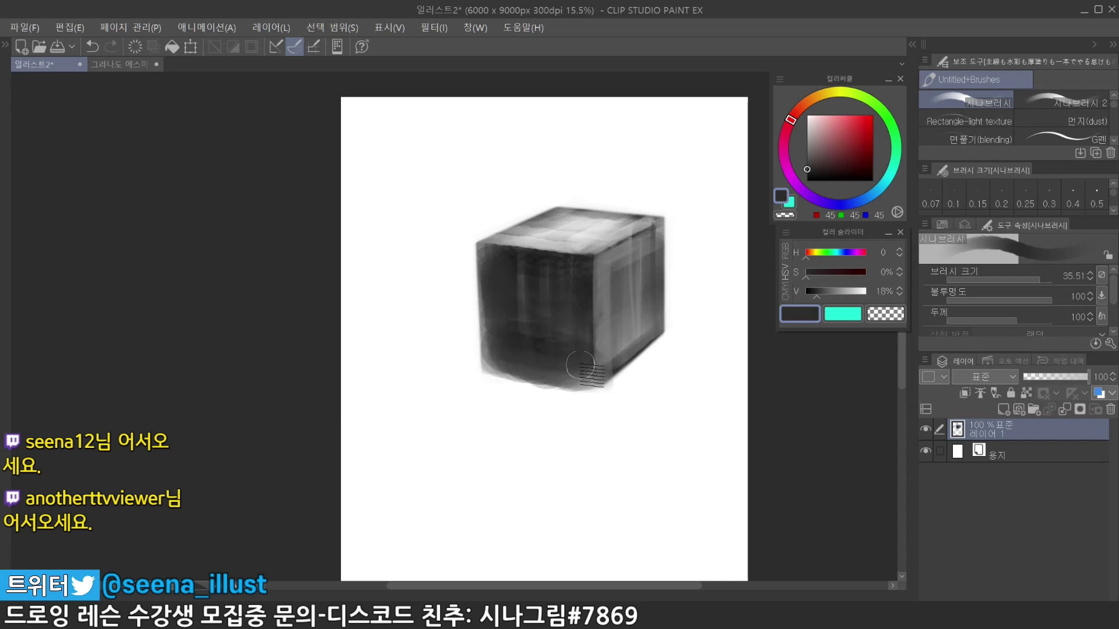
{"action": "left_click_drag", "start_coordinate": [485, 257], "coordinate": [486, 268]}
{"action": "key", "text": "ctrl+z"}
Trim the bottom edges of the front and right side faces with straight 부드러움 eraser lines
{"action": "key", "text": "e"}
{"action": "left_click", "coordinate": [471, 372]}
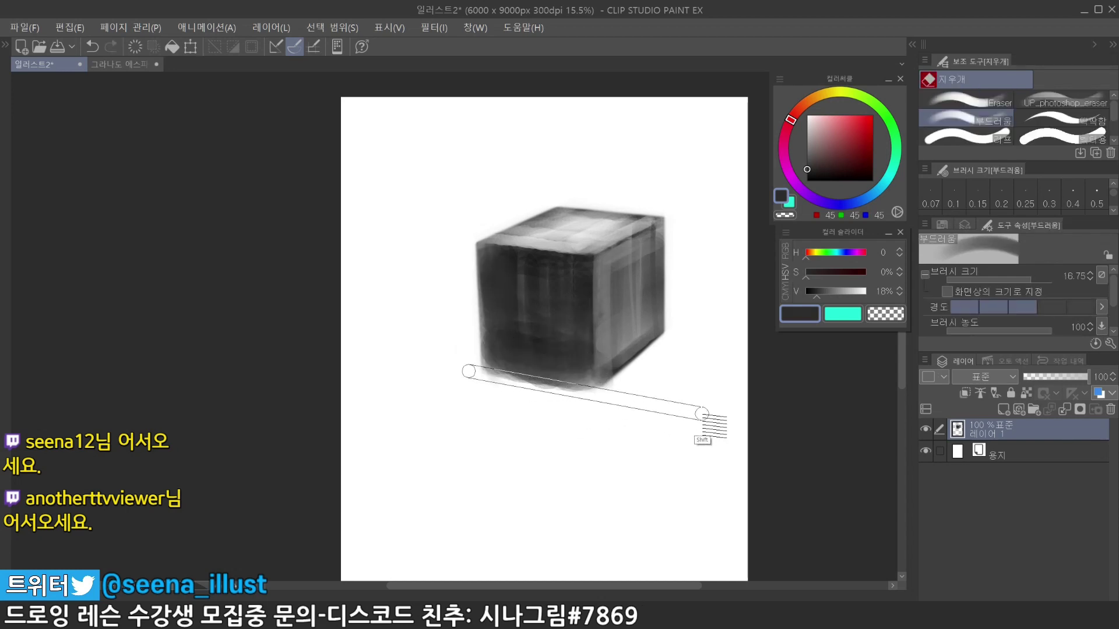
{"action": "left_click", "coordinate": [705, 414], "text": "shift"}
{"action": "left_click", "coordinate": [593, 401]}
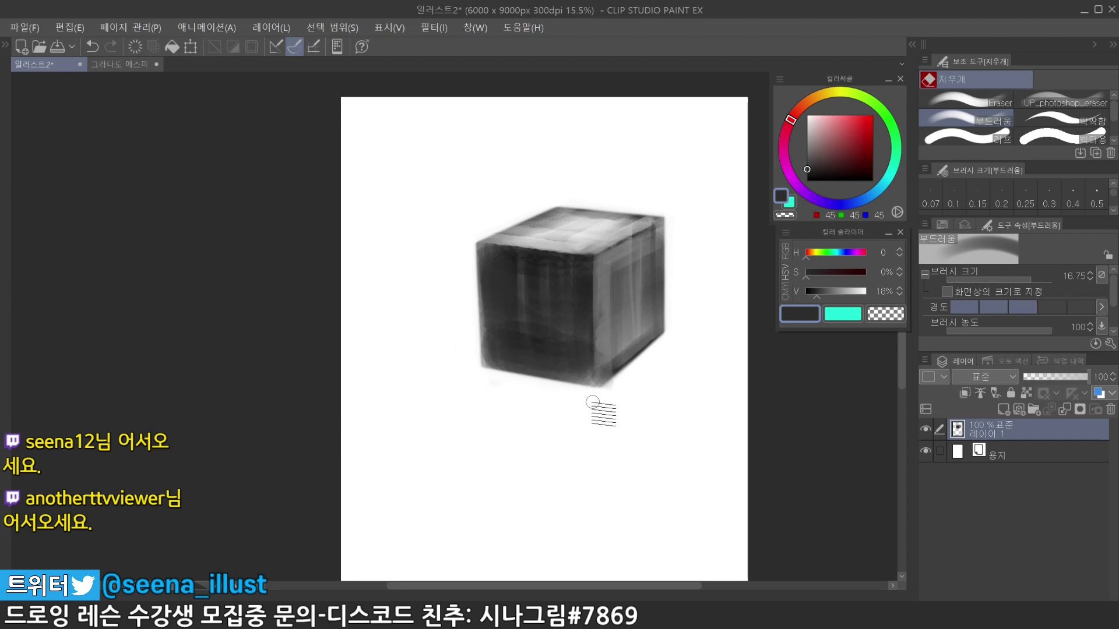
{"action": "left_click", "coordinate": [694, 319], "text": "shift"}
{"action": "left_click", "coordinate": [678, 331]}
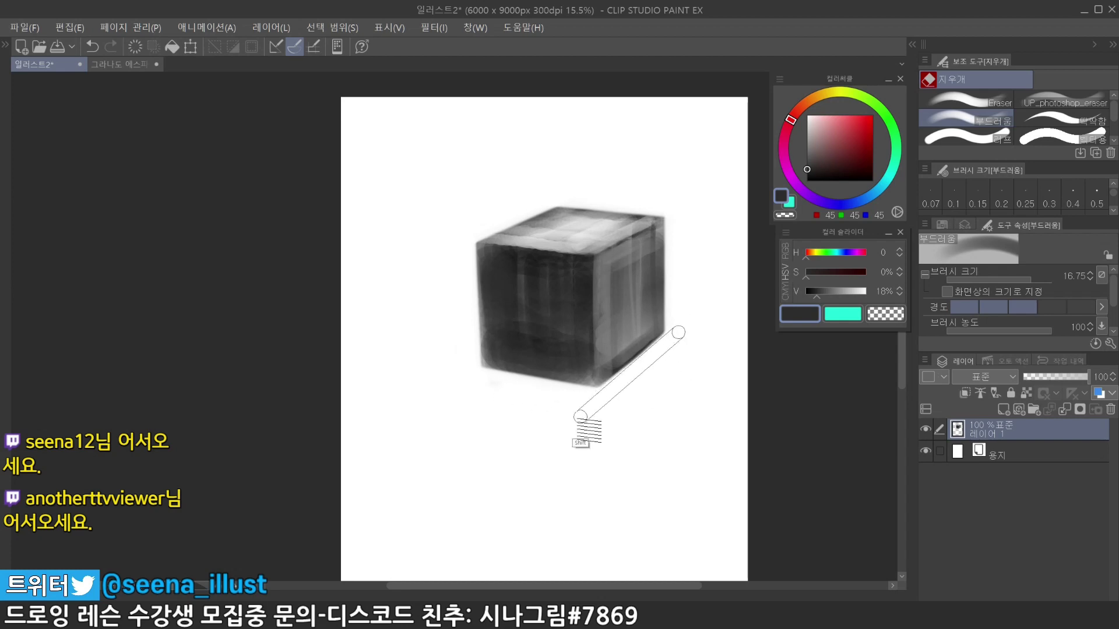
{"action": "left_click", "coordinate": [570, 416], "text": "shift"}
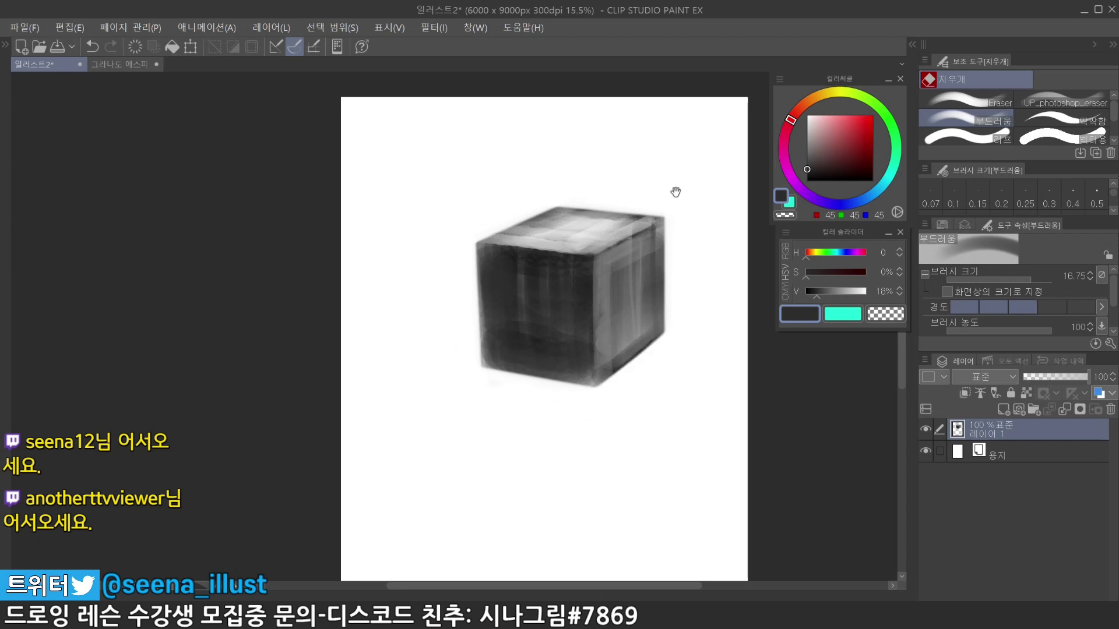
Even out the front face's streaks with sampled grey tones, varying the 시나브러시 size up to 47.93
{"action": "key", "text": "b"}
{"action": "left_click_drag", "start_coordinate": [559, 291], "coordinate": [565, 282]}
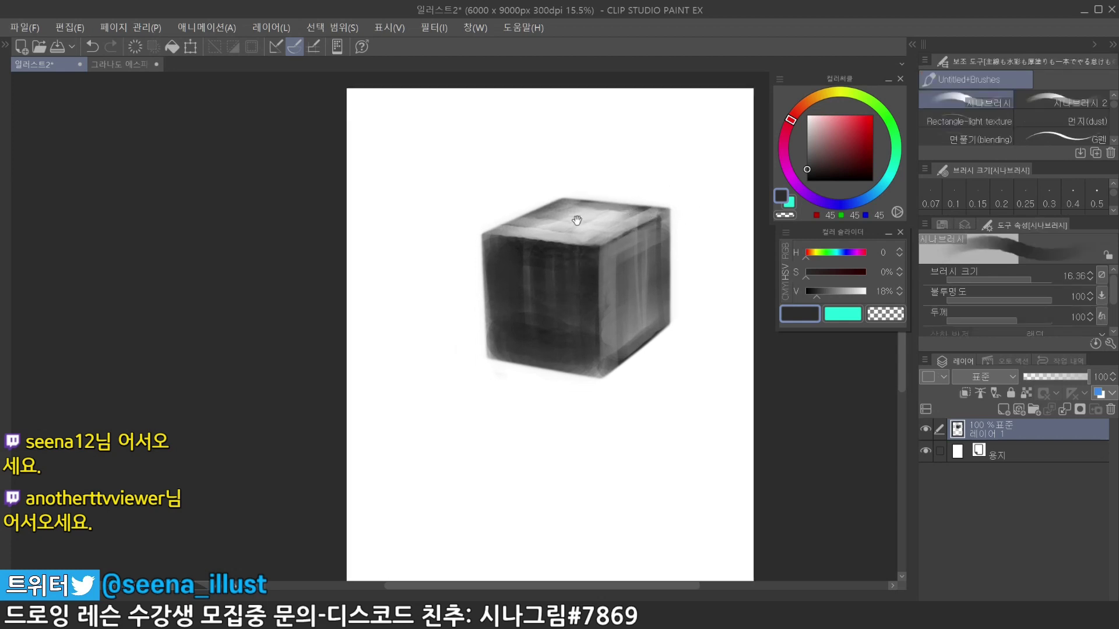
{"action": "left_click_drag", "start_coordinate": [547, 211], "coordinate": [571, 226]}
{"action": "left_click", "coordinate": [623, 307], "text": "alt"}
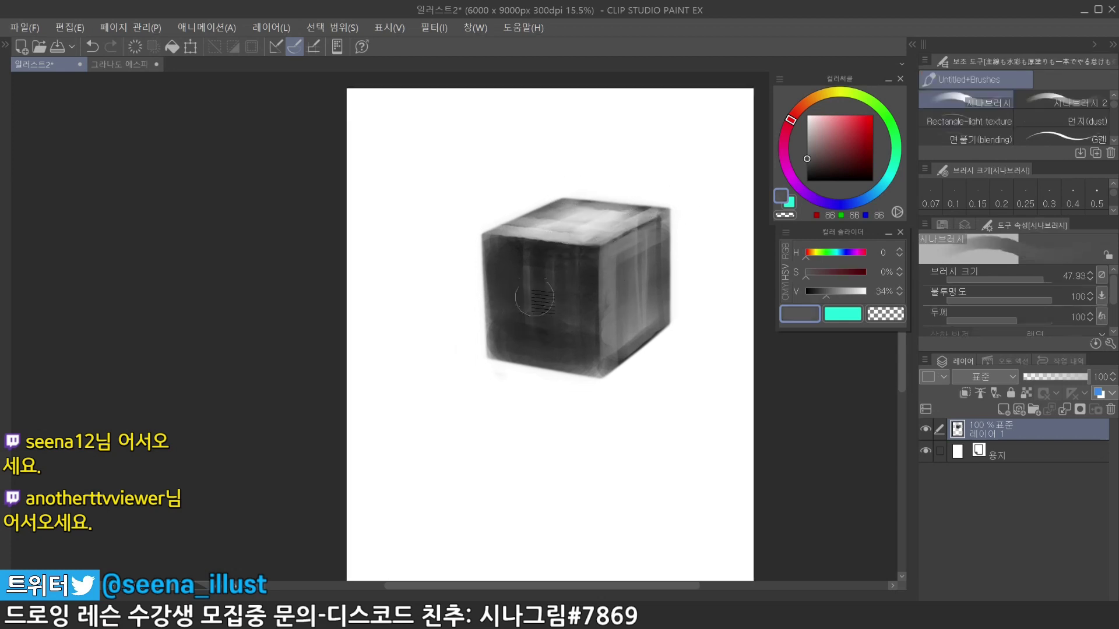
{"action": "mouse_move", "coordinate": [500, 261]}
{"action": "left_mouse_down"}
{"action": "mouse_move", "coordinate": [505, 349]}
{"action": "mouse_move", "coordinate": [502, 265]}
{"action": "mouse_move", "coordinate": [504, 344]}
{"action": "mouse_move", "coordinate": [557, 355]}
{"action": "mouse_move", "coordinate": [505, 348]}
{"action": "left_mouse_up"}
{"action": "key", "text": "ctrl+z"}
{"action": "mouse_move", "coordinate": [574, 266]}
{"action": "left_mouse_down"}
{"action": "mouse_move", "coordinate": [584, 311]}
{"action": "mouse_move", "coordinate": [570, 267]}
{"action": "mouse_move", "coordinate": [538, 252]}
{"action": "mouse_move", "coordinate": [598, 275]}
{"action": "left_mouse_up"}
{"action": "key", "text": "ctrl+v"}
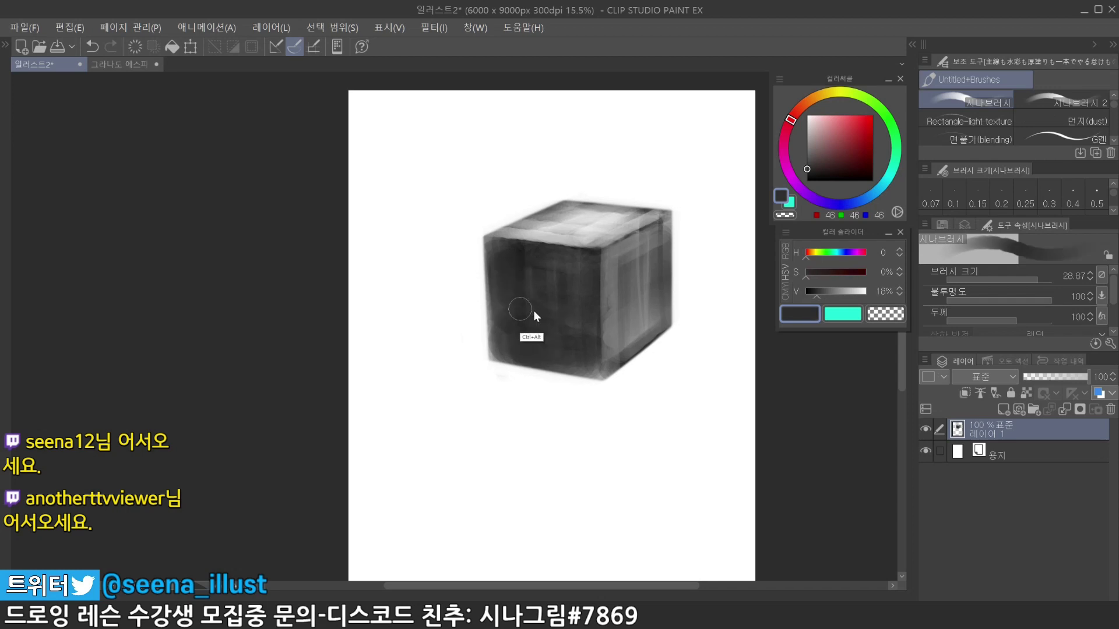
{"action": "left_click_drag", "start_coordinate": [533, 310], "coordinate": [528, 311]}
Refine the cube's lower front corner and edges with sampled dark tones at a brush size of about 22
{"action": "left_click_drag", "start_coordinate": [617, 294], "coordinate": [629, 293]}
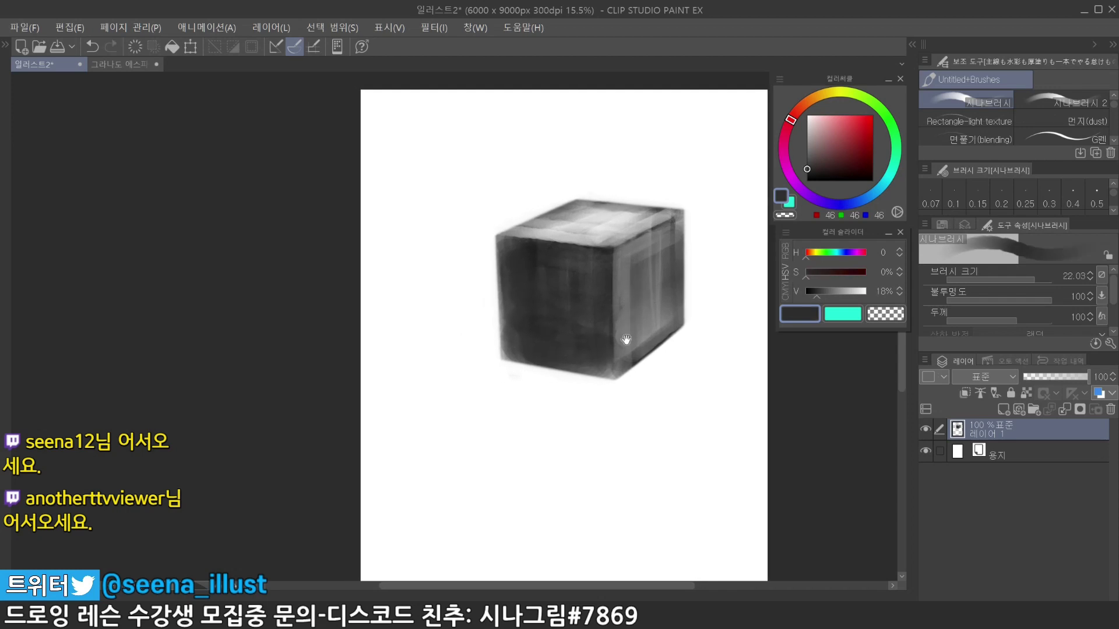
{"action": "key", "text": "ctrl+z"}
{"action": "left_click", "coordinate": [609, 358], "text": "alt"}
{"action": "left_click", "coordinate": [547, 333], "text": "alt"}
{"action": "left_click_drag", "start_coordinate": [615, 348], "coordinate": [607, 370]}
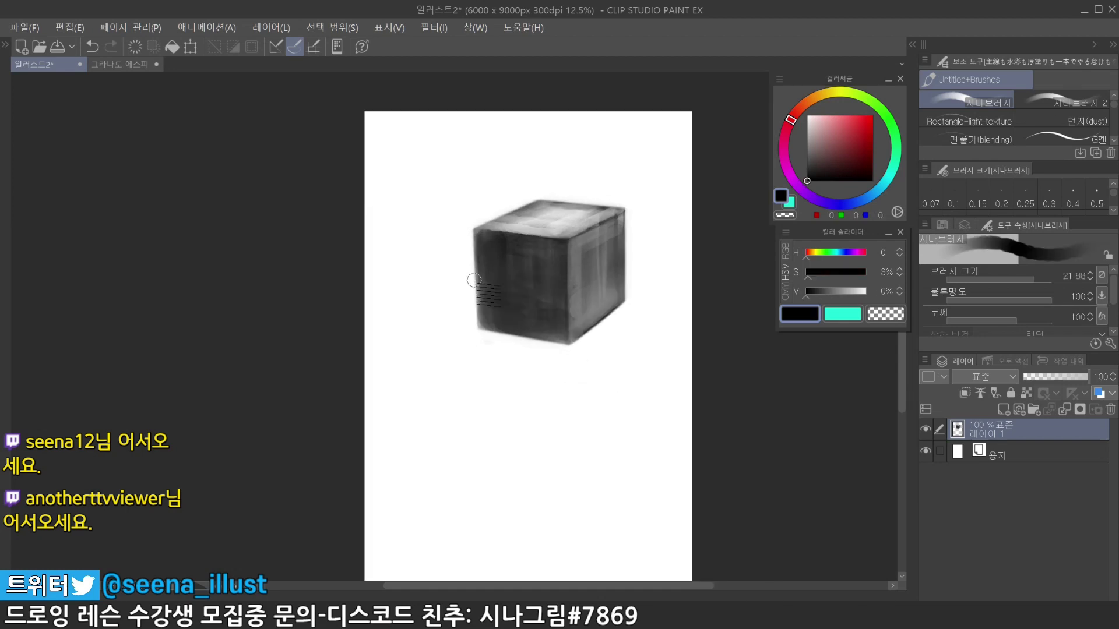
{"action": "mouse_move", "coordinate": [502, 314]}
{"action": "left_mouse_down"}
{"action": "mouse_move", "coordinate": [495, 302]}
{"action": "mouse_move", "coordinate": [525, 337]}
{"action": "left_mouse_up"}
{"action": "left_click_drag", "start_coordinate": [481, 414], "coordinate": [505, 411]}
{"action": "left_click_drag", "start_coordinate": [529, 415], "coordinate": [538, 402]}
{"action": "key", "text": "ctrl+z"}
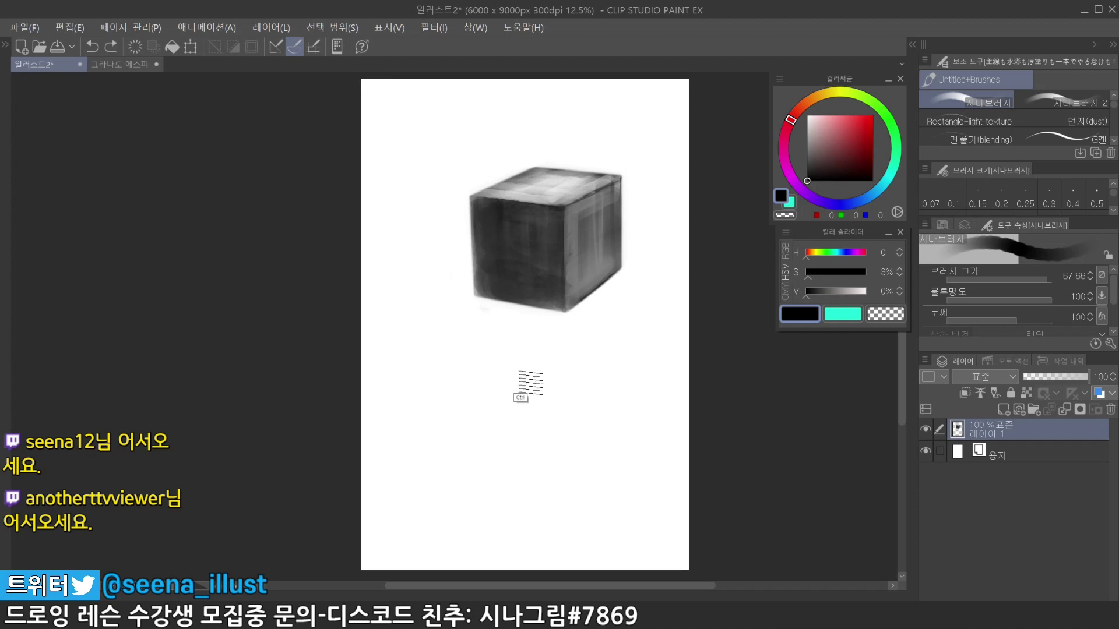
{"action": "left_click", "coordinate": [839, 141]}
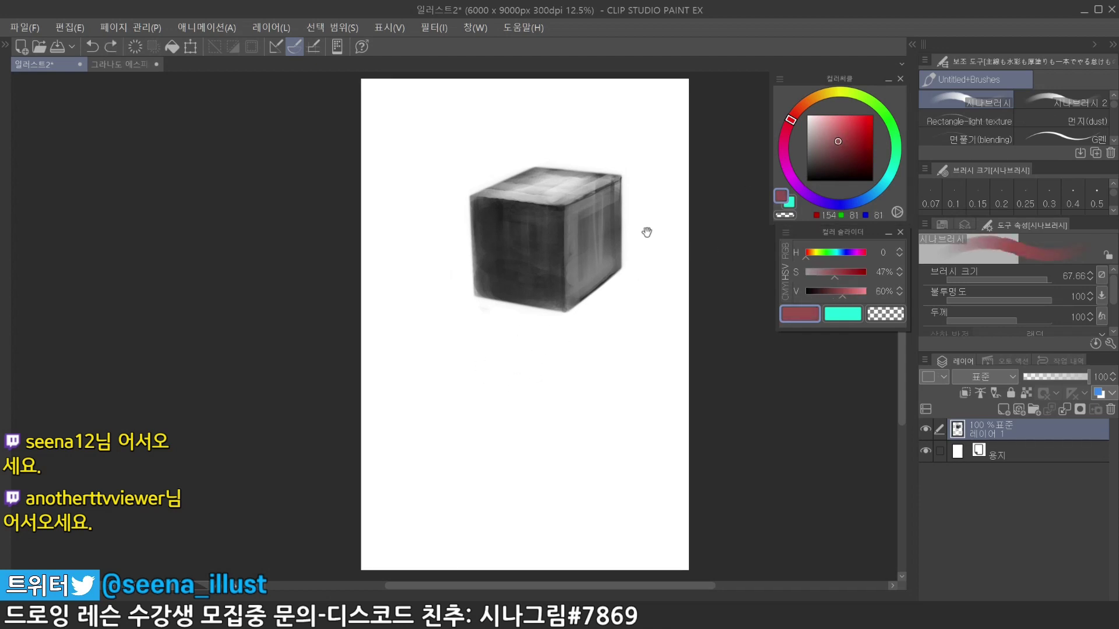
{"action": "mouse_move", "coordinate": [454, 383]}
{"action": "left_mouse_down"}
{"action": "mouse_move", "coordinate": [480, 367]}
{"action": "mouse_move", "coordinate": [494, 336]}
{"action": "mouse_move", "coordinate": [482, 333]}
{"action": "left_mouse_up"}
{"action": "key", "text": "ctrl+z"}
{"action": "mouse_move", "coordinate": [460, 353]}
{"action": "left_mouse_down"}
{"action": "mouse_move", "coordinate": [489, 324]}
{"action": "mouse_move", "coordinate": [496, 381]}
{"action": "mouse_move", "coordinate": [482, 368]}
{"action": "mouse_move", "coordinate": [463, 376]}
{"action": "mouse_move", "coordinate": [464, 365]}
{"action": "mouse_move", "coordinate": [466, 397]}
{"action": "left_mouse_up"}
{"action": "key", "text": "ctrl+z"}
{"action": "key", "text": "ctrl+z"}
Paint round muted red and dark red swatches below the cube, enlarging 시나브러시 to 88.36
{"action": "left_click", "coordinate": [463, 426], "text": "alt"}
{"action": "left_click", "coordinate": [840, 145]}
{"action": "key", "text": "bracketright"}
{"action": "key", "text": "bracketright"}
{"action": "key", "text": "bracketright"}
{"action": "key", "text": "bracketright"}
{"action": "key", "text": "bracketright"}
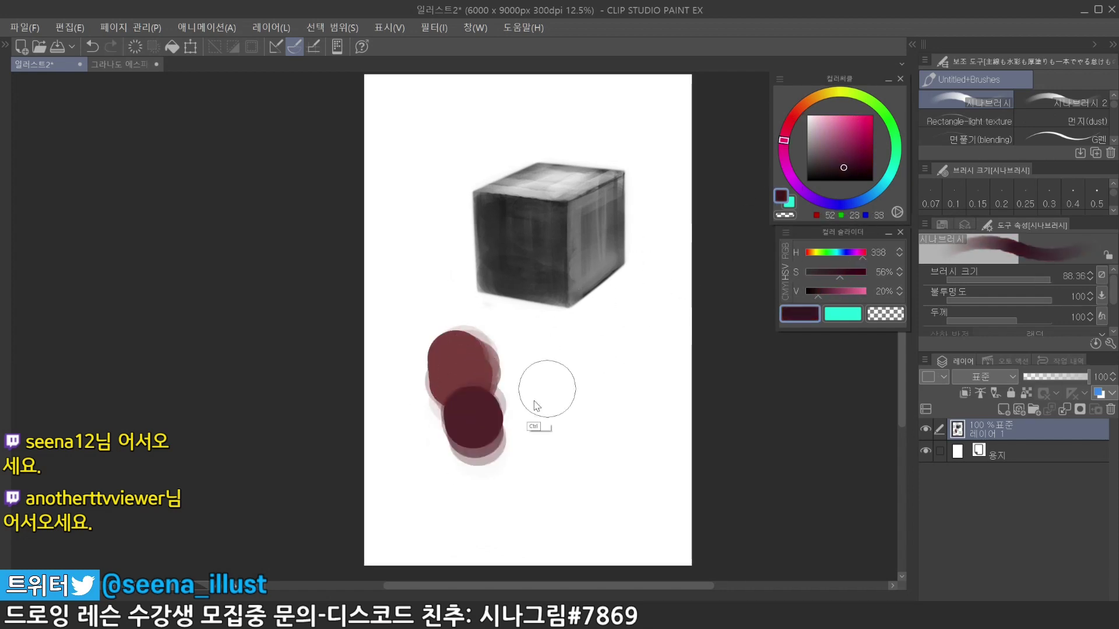
Extend the swatch column with darker purples at size 78.35 below and lighter brown, peach and cream tones above
{"action": "key", "text": "bracketleft"}
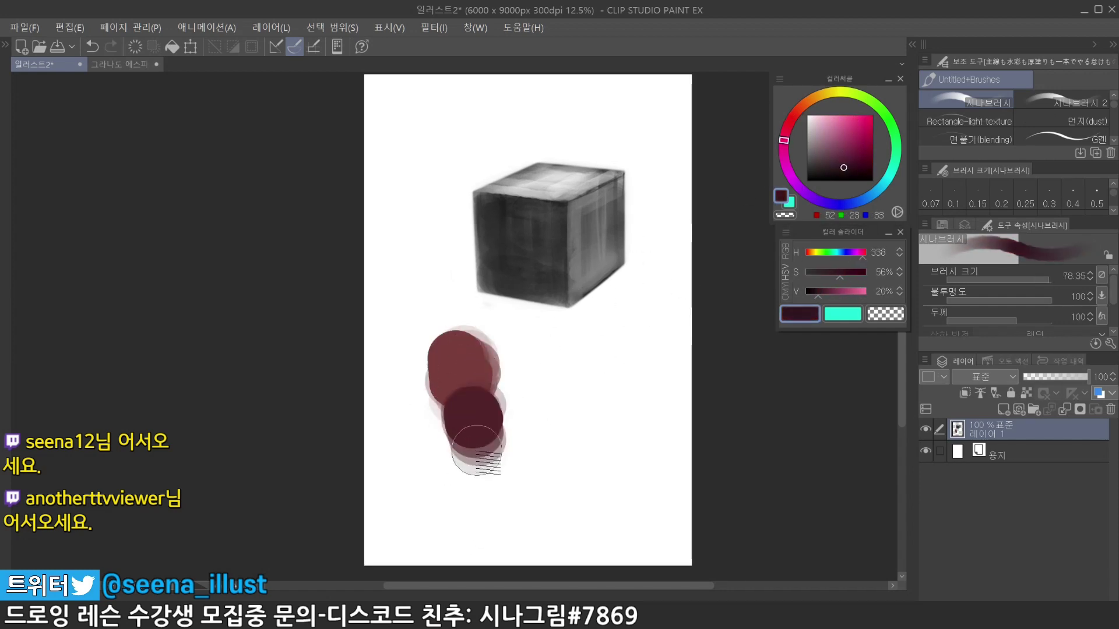
{"action": "left_click_drag", "start_coordinate": [477, 450], "coordinate": [501, 484]}
{"action": "left_click", "coordinate": [828, 160]}
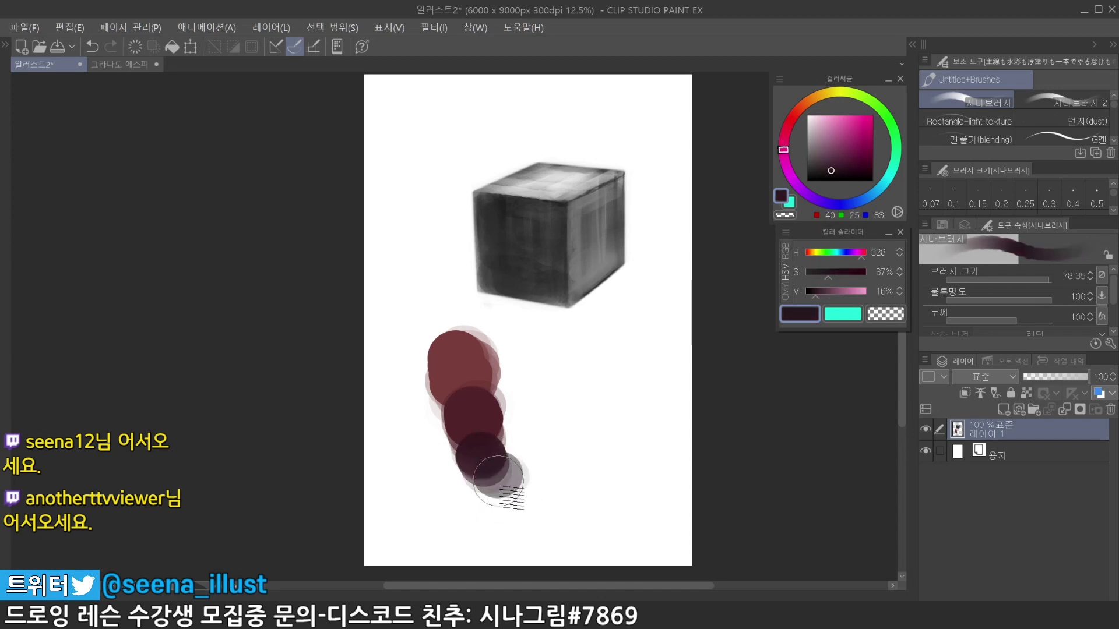
{"action": "left_click_drag", "start_coordinate": [501, 484], "coordinate": [498, 487]}
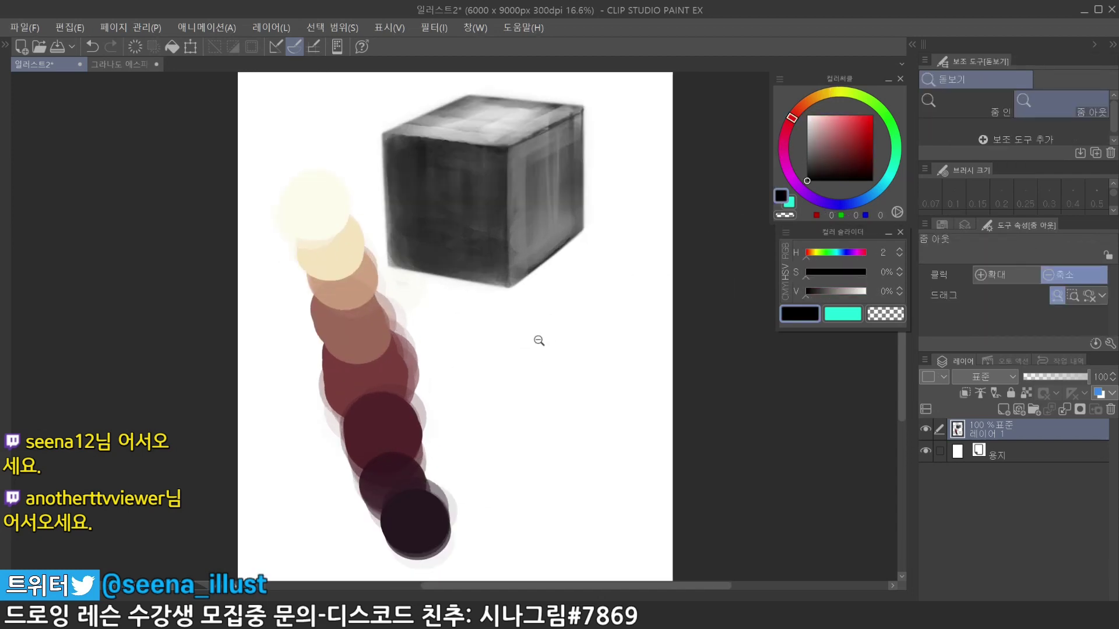
Sketch an eye below the cube in black with 시나브러시 at size 2.45, including dark lashes at its outer corner
{"action": "key", "text": "ctrl+z"}
{"action": "left_click_drag", "start_coordinate": [520, 333], "coordinate": [555, 305]}
{"action": "left_click_drag", "start_coordinate": [514, 355], "coordinate": [566, 303]}
{"action": "left_click_drag", "start_coordinate": [523, 333], "coordinate": [574, 315]}
{"action": "left_click_drag", "start_coordinate": [554, 327], "coordinate": [559, 328]}
{"action": "mouse_move", "coordinate": [548, 320]}
{"action": "left_mouse_down"}
{"action": "mouse_move", "coordinate": [559, 345]}
{"action": "mouse_move", "coordinate": [590, 325]}
{"action": "mouse_move", "coordinate": [545, 327]}
{"action": "mouse_move", "coordinate": [551, 353]}
{"action": "left_mouse_up"}
{"action": "mouse_move", "coordinate": [544, 328]}
{"action": "left_mouse_down"}
{"action": "mouse_move", "coordinate": [632, 297]}
{"action": "mouse_move", "coordinate": [549, 313]}
{"action": "left_mouse_up"}
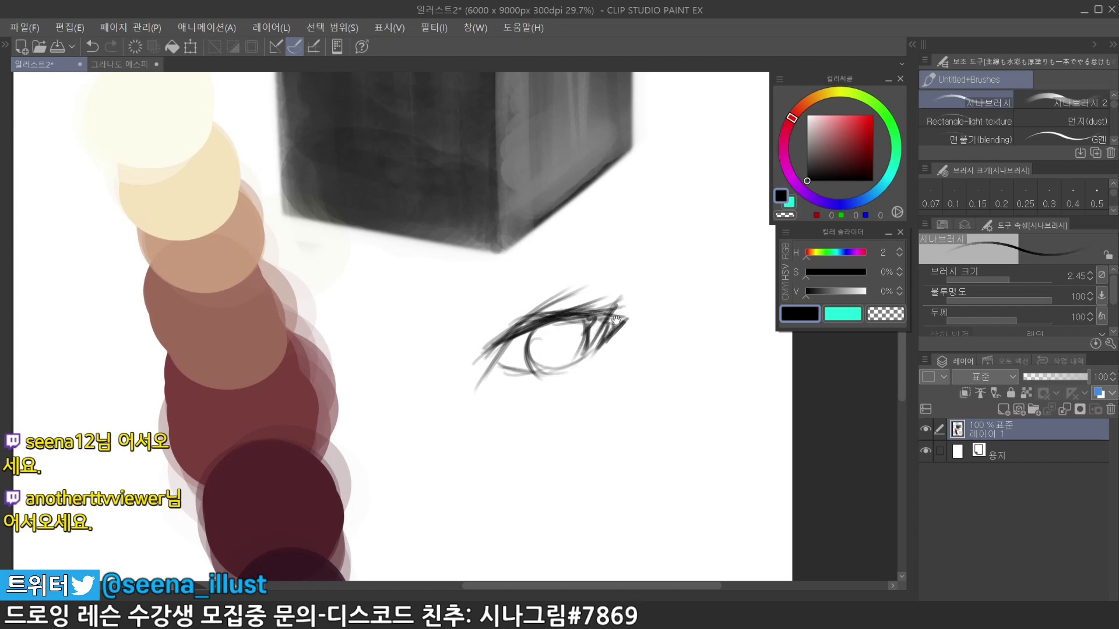
{"action": "left_click_drag", "start_coordinate": [630, 315], "coordinate": [616, 321]}
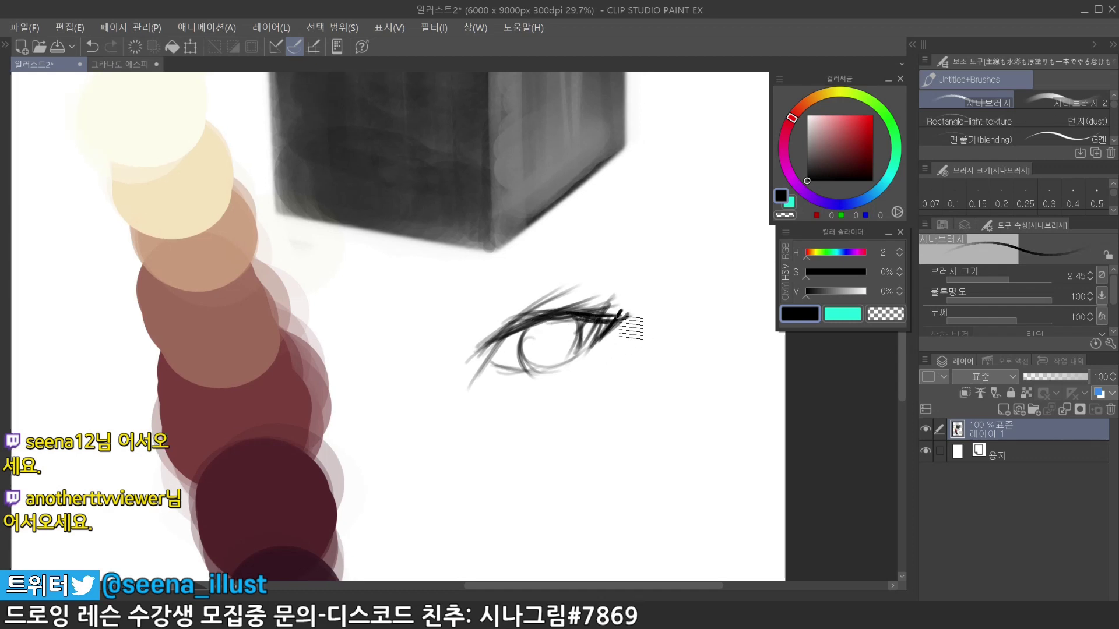
{"action": "mouse_move", "coordinate": [618, 316]}
{"action": "left_mouse_down"}
{"action": "mouse_move", "coordinate": [596, 345]}
{"action": "mouse_move", "coordinate": [614, 337]}
{"action": "left_mouse_up"}
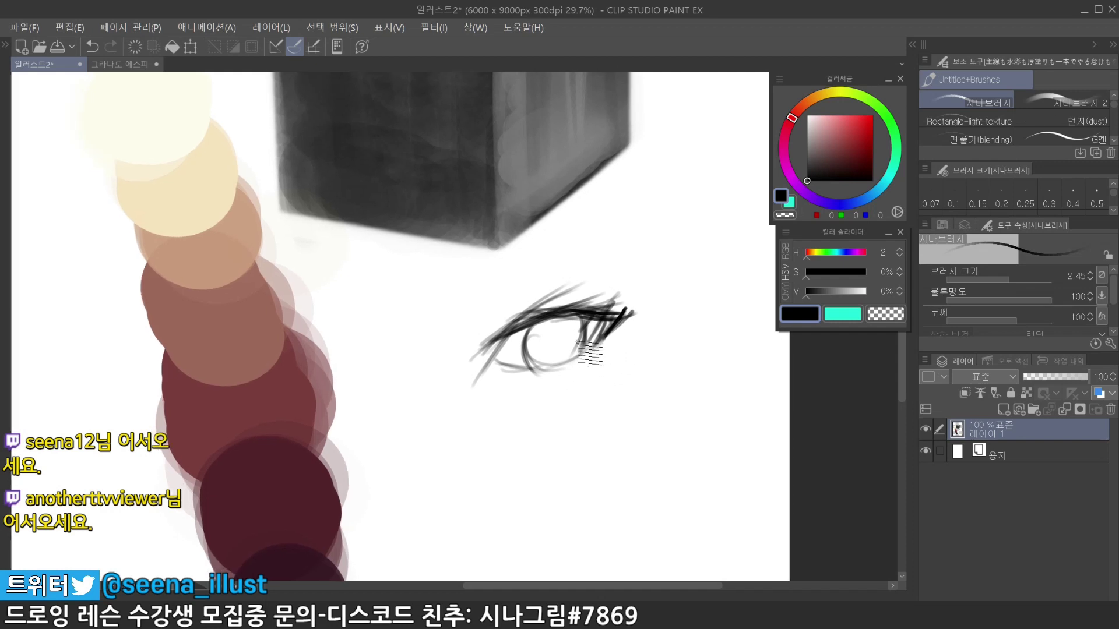
Strengthen the eye's iris outline and lower lid line, undoing the unwanted strokes
{"action": "left_click_drag", "start_coordinate": [529, 328], "coordinate": [535, 368]}
{"action": "mouse_move", "coordinate": [528, 328]}
{"action": "left_mouse_down"}
{"action": "mouse_move", "coordinate": [534, 369]}
{"action": "mouse_move", "coordinate": [552, 372]}
{"action": "left_mouse_up"}
{"action": "left_click_drag", "start_coordinate": [525, 364], "coordinate": [556, 365]}
{"action": "key", "text": "ctrl+z"}
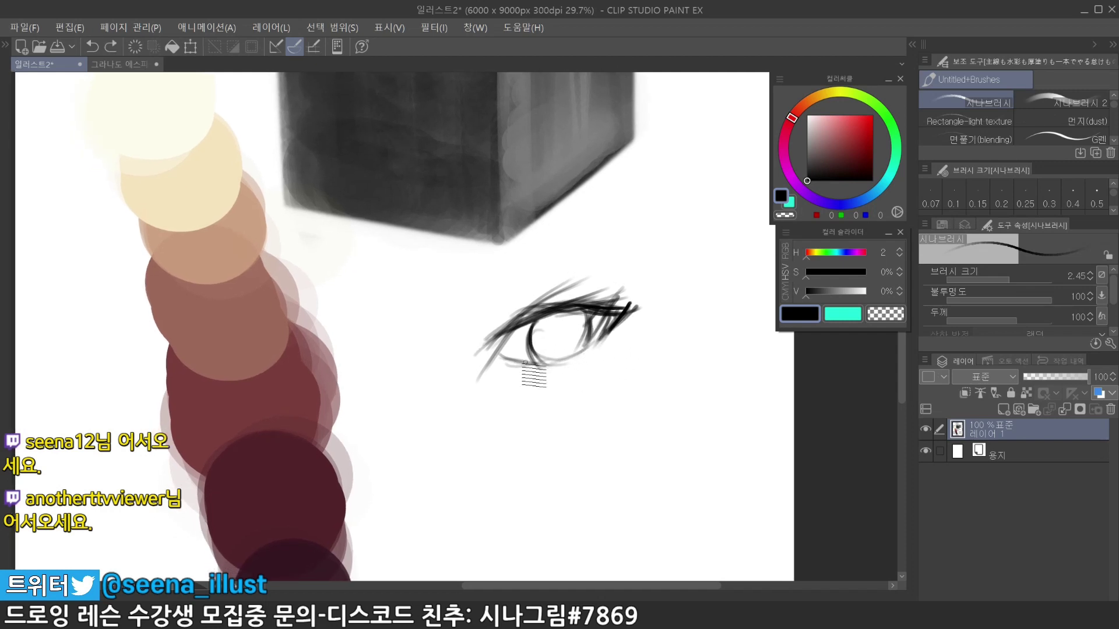
{"action": "key", "text": "ctrl+y"}
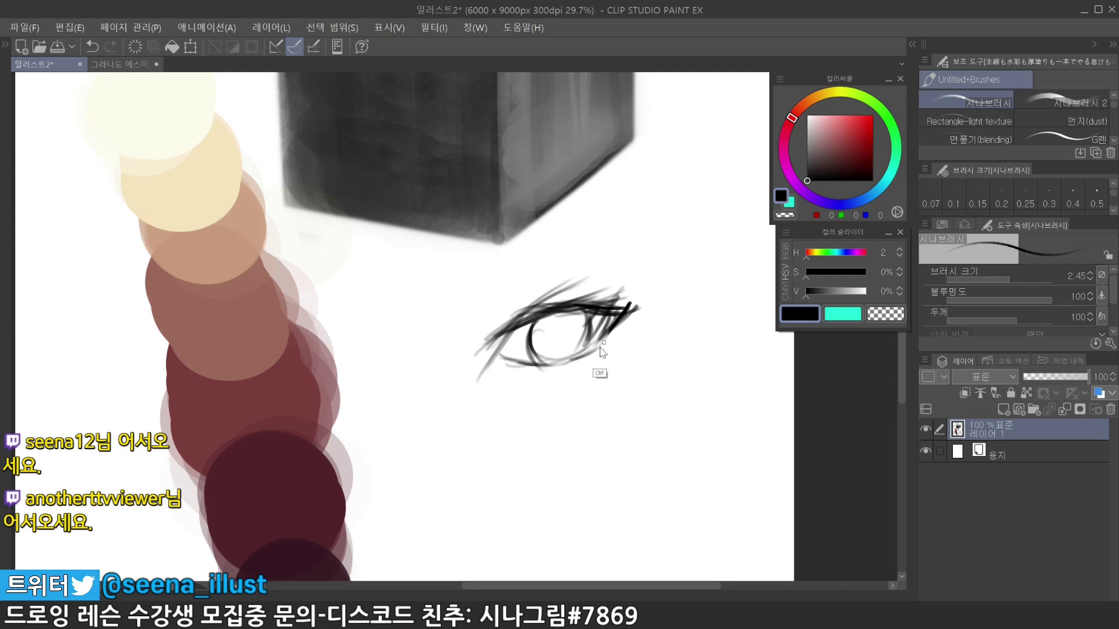
{"action": "key", "text": "ctrl+z"}
{"action": "mouse_move", "coordinate": [574, 360]}
{"action": "left_mouse_down"}
{"action": "mouse_move", "coordinate": [608, 330]}
{"action": "mouse_move", "coordinate": [622, 345]}
{"action": "mouse_move", "coordinate": [613, 316]}
{"action": "mouse_move", "coordinate": [574, 365]}
{"action": "left_mouse_up"}
{"action": "key", "text": "ctrl+z"}
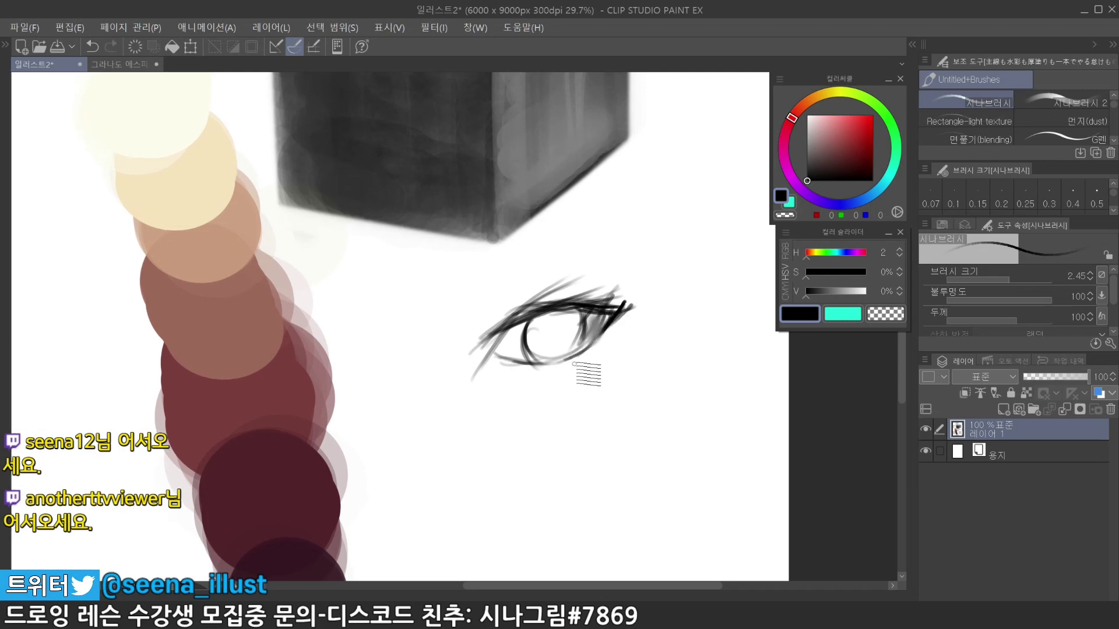
{"action": "key", "text": "ctrl+z"}
Clean up the eye's interior and lower lid with the eraser, and shade the iris with a black pupil
{"action": "key", "text": "e"}
{"action": "mouse_move", "coordinate": [595, 317]}
{"action": "left_mouse_down"}
{"action": "mouse_move", "coordinate": [607, 345]}
{"action": "mouse_move", "coordinate": [544, 355]}
{"action": "mouse_move", "coordinate": [540, 341]}
{"action": "mouse_move", "coordinate": [549, 361]}
{"action": "mouse_move", "coordinate": [532, 349]}
{"action": "left_mouse_up"}
{"action": "key", "text": "b"}
{"action": "mouse_move", "coordinate": [530, 344]}
{"action": "left_mouse_down"}
{"action": "mouse_move", "coordinate": [498, 345]}
{"action": "mouse_move", "coordinate": [561, 326]}
{"action": "mouse_move", "coordinate": [535, 338]}
{"action": "mouse_move", "coordinate": [519, 329]}
{"action": "mouse_move", "coordinate": [556, 324]}
{"action": "mouse_move", "coordinate": [497, 346]}
{"action": "mouse_move", "coordinate": [509, 369]}
{"action": "left_mouse_up"}
{"action": "key", "text": "ctrl+z"}
{"action": "key", "text": "ctrl+z"}
{"action": "key", "text": "e"}
{"action": "left_click_drag", "start_coordinate": [513, 358], "coordinate": [528, 364]}
{"action": "key", "text": "b"}
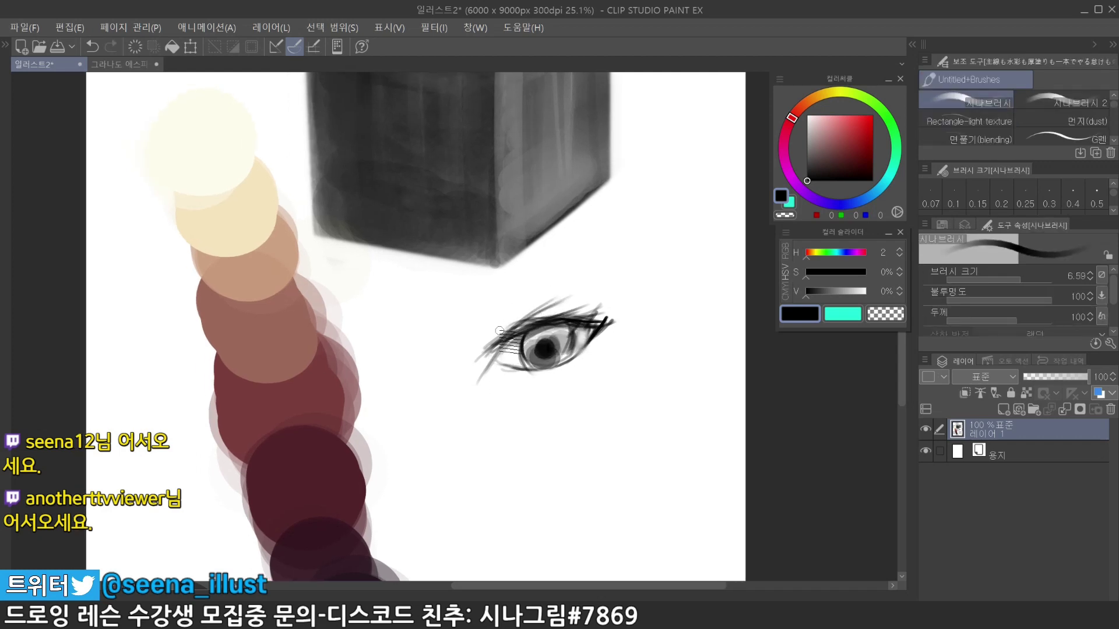
Draw a thin curved line above the eye with 시나브러시 at size 2.53, undoing the rejected attempts
{"action": "mouse_move", "coordinate": [486, 333]}
{"action": "left_mouse_down"}
{"action": "mouse_move", "coordinate": [520, 315]}
{"action": "mouse_move", "coordinate": [487, 338]}
{"action": "mouse_move", "coordinate": [544, 306]}
{"action": "mouse_move", "coordinate": [513, 336]}
{"action": "left_mouse_up"}
{"action": "key", "text": "ctrl+z"}
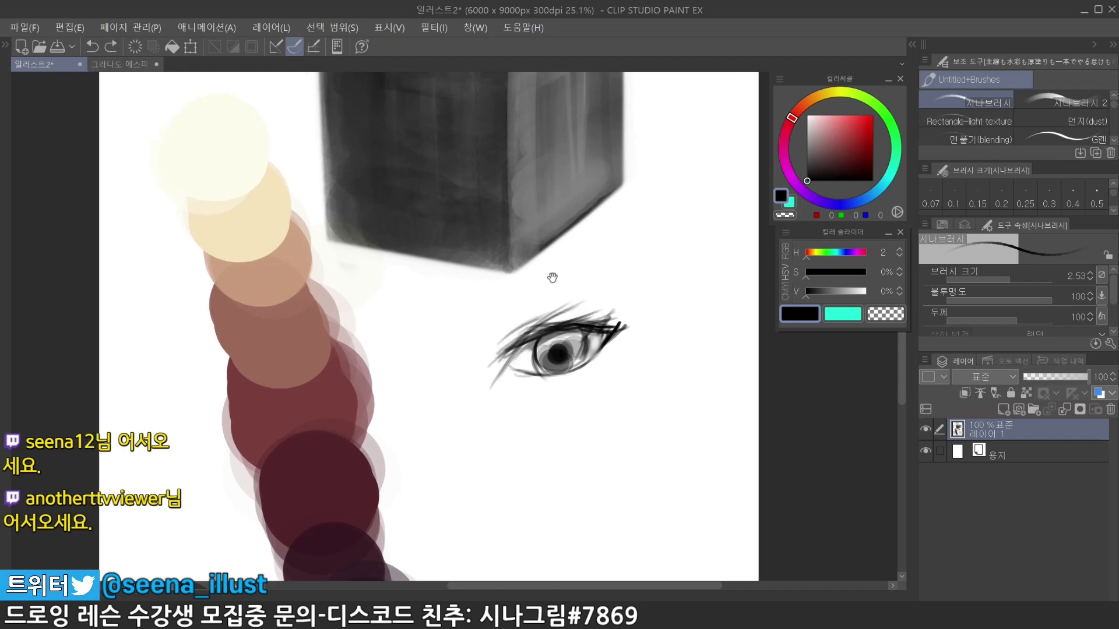
{"action": "left_click_drag", "start_coordinate": [553, 278], "coordinate": [556, 280]}
{"action": "left_click_drag", "start_coordinate": [498, 326], "coordinate": [571, 285]}
{"action": "key", "text": "ctrl+z"}
{"action": "key", "text": "ctrl+z"}
{"action": "key", "text": "ctrl+z"}
{"action": "mouse_move", "coordinate": [494, 325]}
{"action": "left_mouse_down"}
{"action": "mouse_move", "coordinate": [606, 286]}
{"action": "mouse_move", "coordinate": [558, 295]}
{"action": "mouse_move", "coordinate": [596, 284]}
{"action": "mouse_move", "coordinate": [586, 303]}
{"action": "mouse_move", "coordinate": [515, 320]}
{"action": "mouse_move", "coordinate": [566, 293]}
{"action": "mouse_move", "coordinate": [605, 286]}
{"action": "left_mouse_up"}
{"action": "key", "text": "ctrl+z"}
{"action": "key", "text": "ctrl+z"}
{"action": "key", "text": "ctrl+z"}
Rework the dark upper lash line at the eye's outer corner with short black strokes
{"action": "mouse_move", "coordinate": [568, 324]}
{"action": "left_mouse_down"}
{"action": "mouse_move", "coordinate": [548, 324]}
{"action": "mouse_move", "coordinate": [607, 313]}
{"action": "left_mouse_up"}
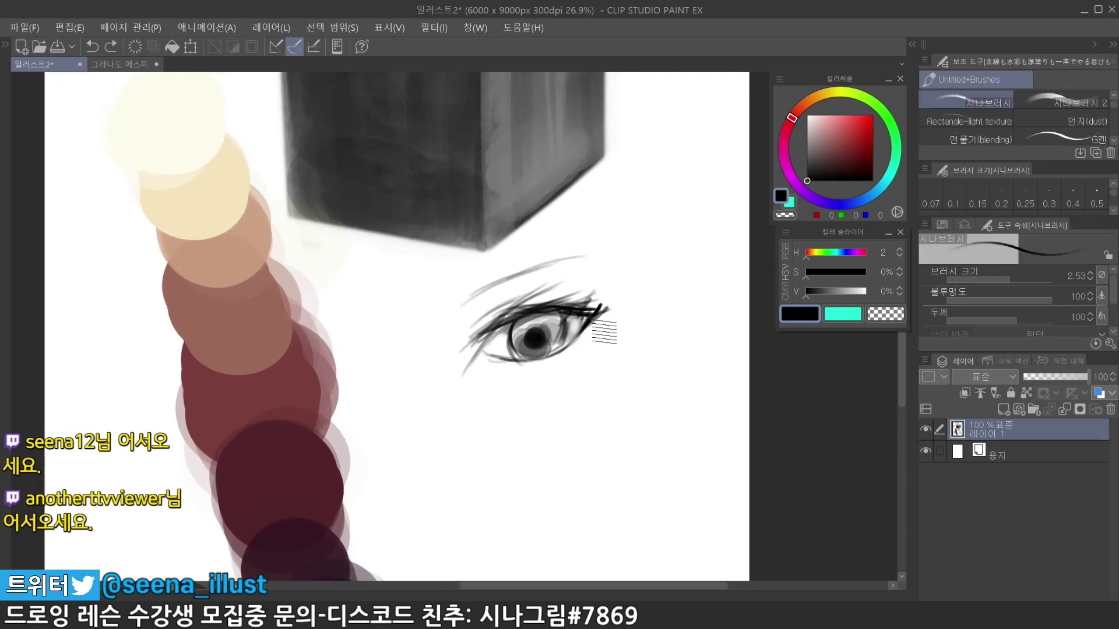
{"action": "key", "text": "ctrl+z"}
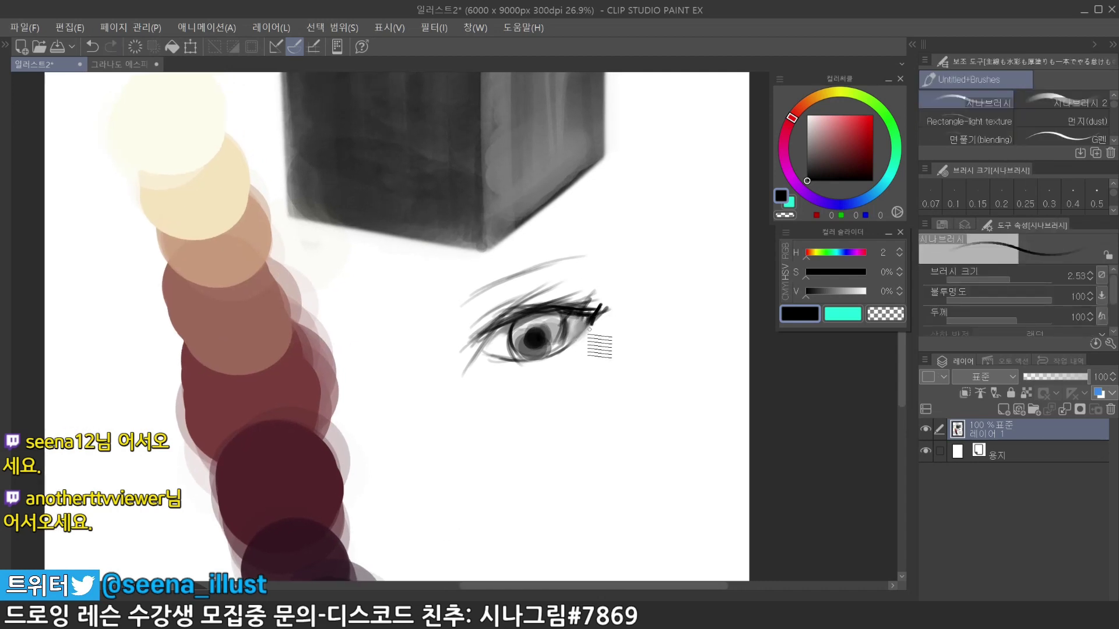
{"action": "left_click_drag", "start_coordinate": [585, 334], "coordinate": [598, 326]}
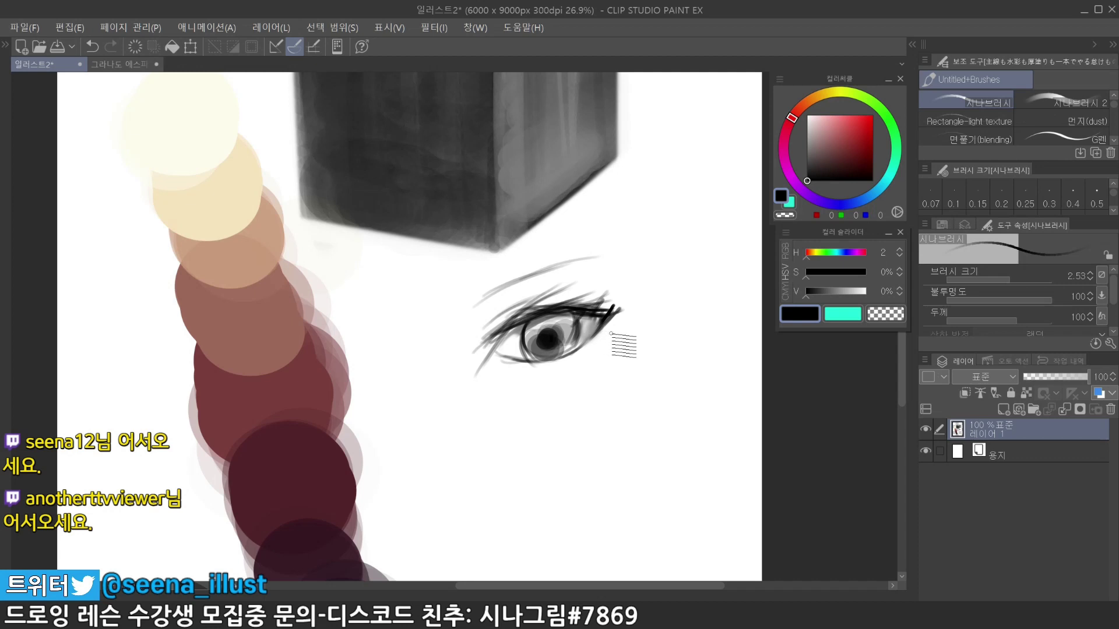
{"action": "key", "text": "e"}
{"action": "key", "text": "ctrl+z"}
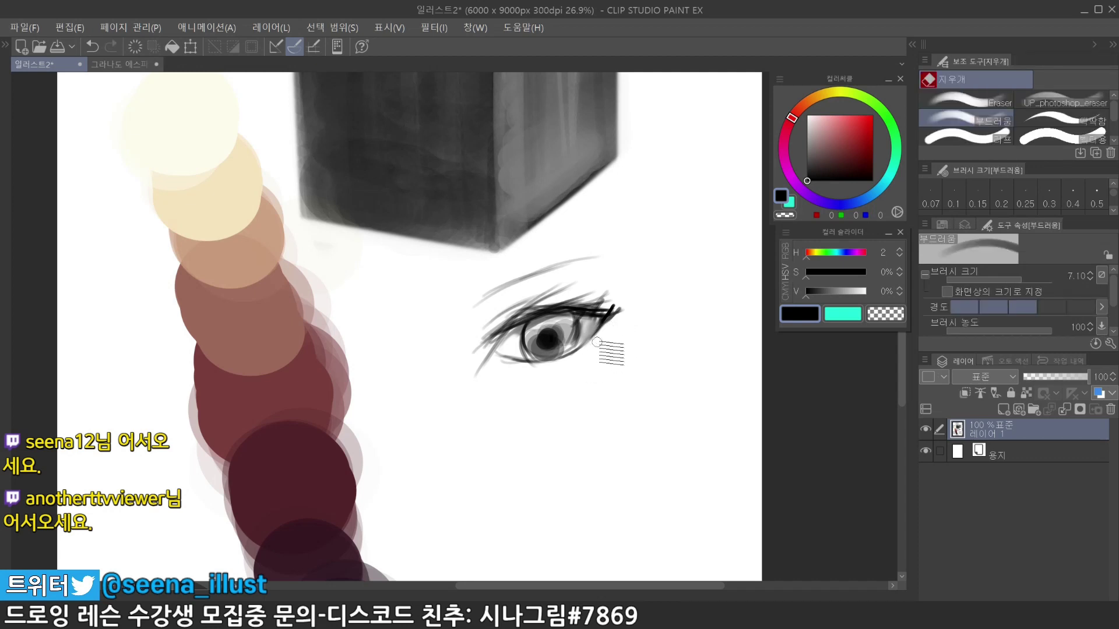
{"action": "key", "text": "p"}
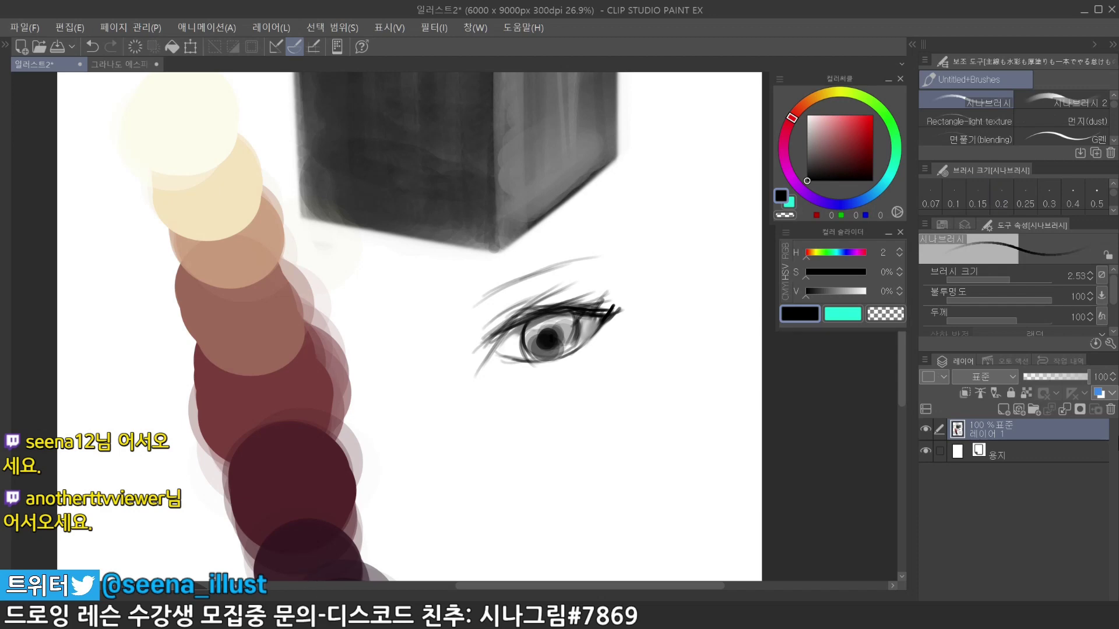
Look over the 시나그림 YouTube channel's video list in the browser, and return to Clip Studio Paint
{"action": "left_click_drag", "start_coordinate": [0, 117], "coordinate": [494, 117]}
{"action": "double_click", "coordinate": [494, 117]}
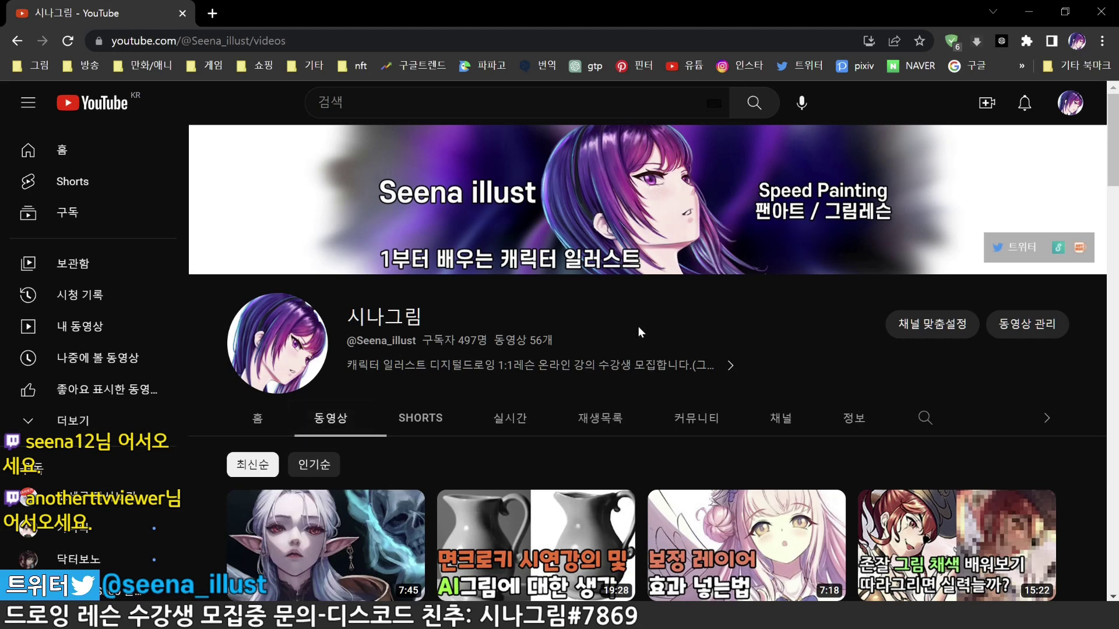
{"action": "scroll", "coordinate": [638, 325], "scroll_direction": "down", "scroll_amount": 1}
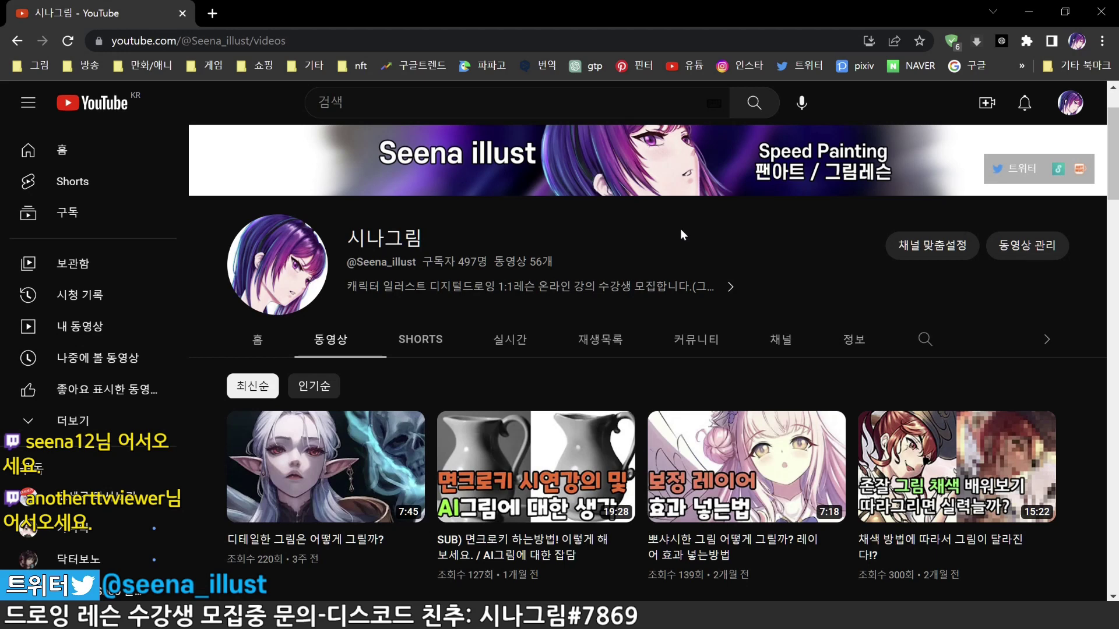
{"action": "left_click", "coordinate": [1029, 11]}
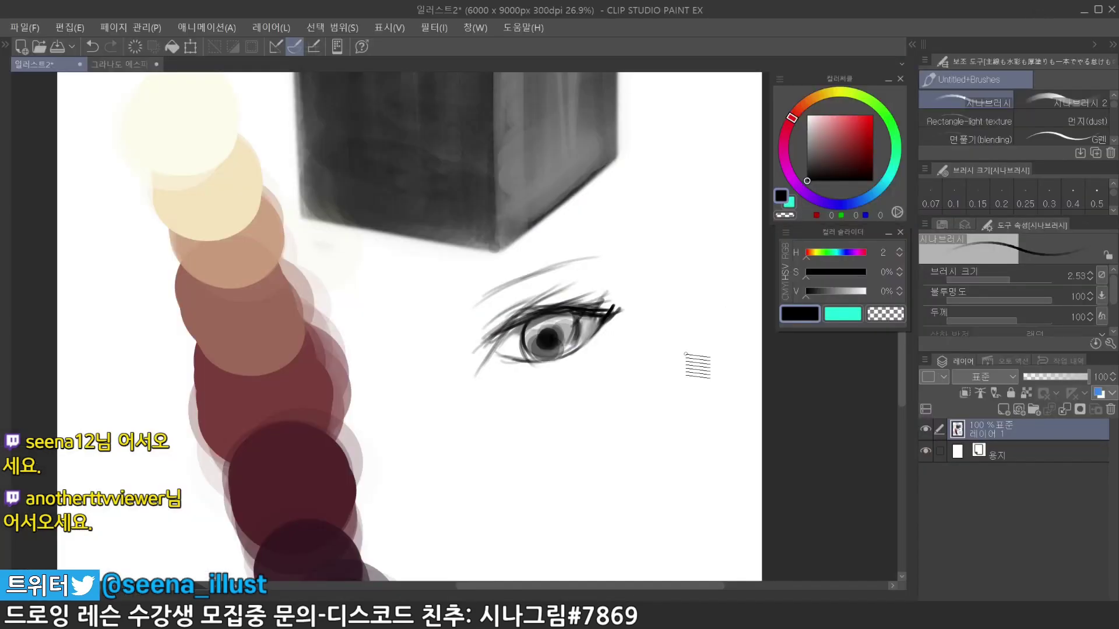
{"action": "left_click_drag", "start_coordinate": [600, 275], "coordinate": [641, 267]}
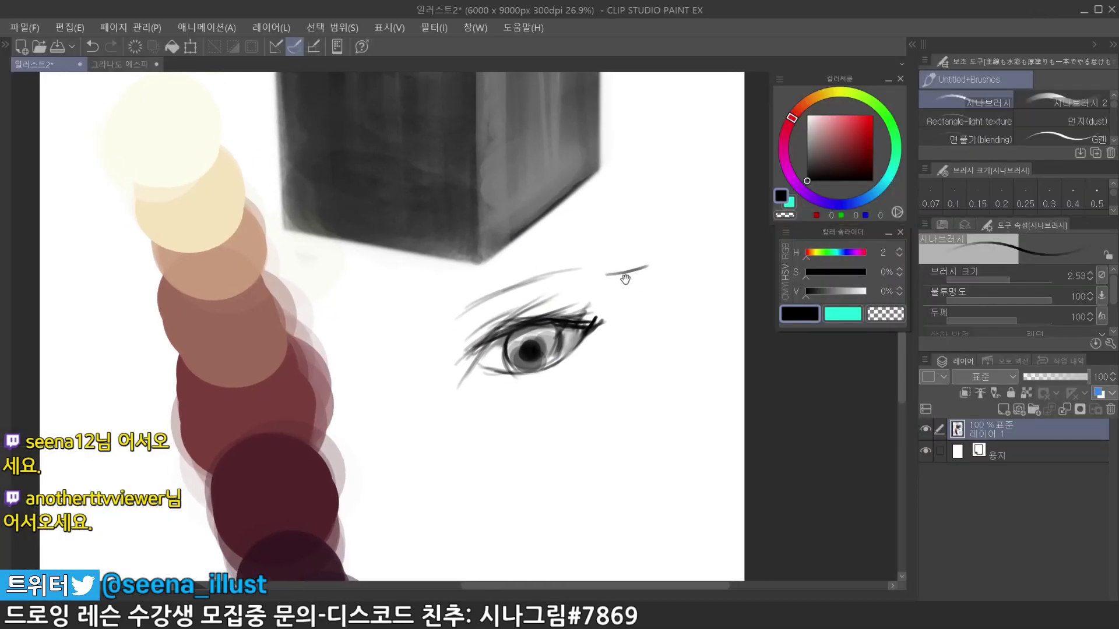
{"action": "key", "text": "ctrl+z"}
{"action": "left_click_drag", "start_coordinate": [501, 337], "coordinate": [473, 377]}
{"action": "key", "text": "ctrl+z"}
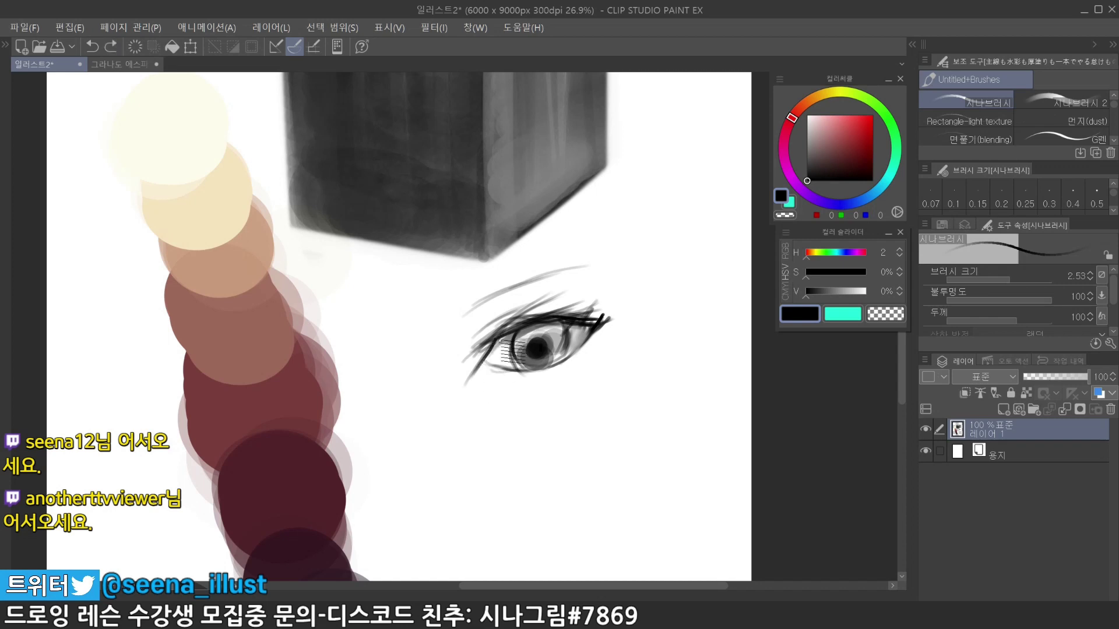
Smooth the eye's iris into an even grey with the 색 혼합 blending tool, undoing unwanted strokes, and touch up the upper lash line with 시나브러시
{"action": "left_click_drag", "start_coordinate": [522, 347], "coordinate": [535, 370]}
{"action": "key", "text": "ctrl+z"}
{"action": "key", "text": "ctrl+z"}
{"action": "key", "text": "ctrl+z"}
{"action": "mouse_move", "coordinate": [569, 326]}
{"action": "left_mouse_down"}
{"action": "mouse_move", "coordinate": [566, 358]}
{"action": "mouse_move", "coordinate": [547, 352]}
{"action": "mouse_move", "coordinate": [555, 341]}
{"action": "left_mouse_up"}
{"action": "key", "text": "ctrl+z"}
{"action": "key", "text": "ctrl+z"}
{"action": "key", "text": "j"}
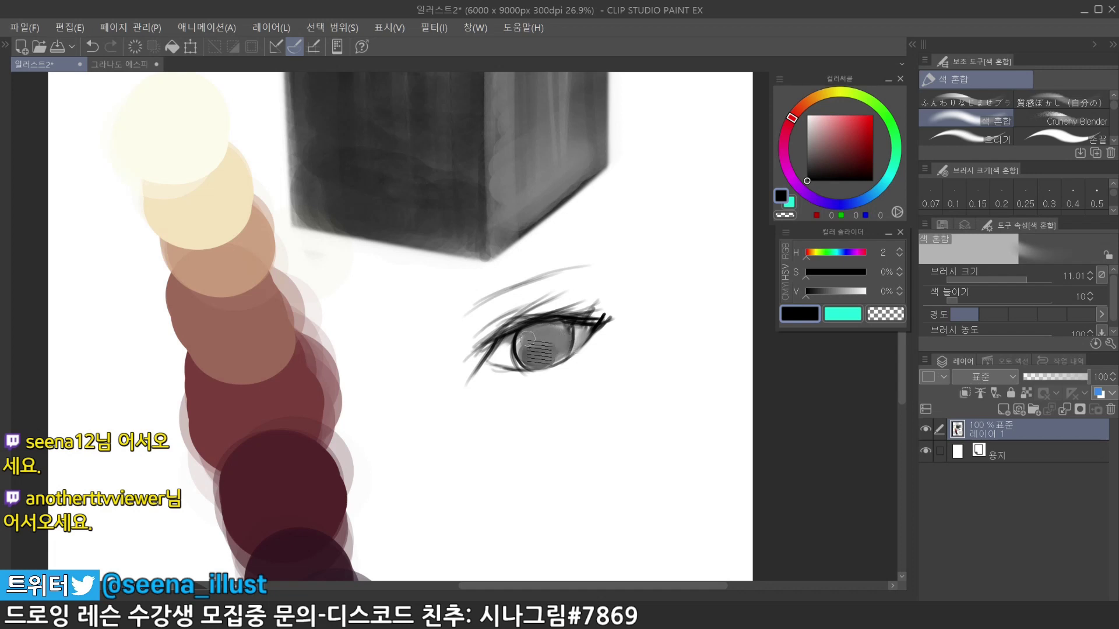
{"action": "mouse_move", "coordinate": [523, 345]}
{"action": "left_mouse_down"}
{"action": "mouse_move", "coordinate": [543, 357]}
{"action": "mouse_move", "coordinate": [564, 334]}
{"action": "left_mouse_up"}
{"action": "key", "text": "b"}
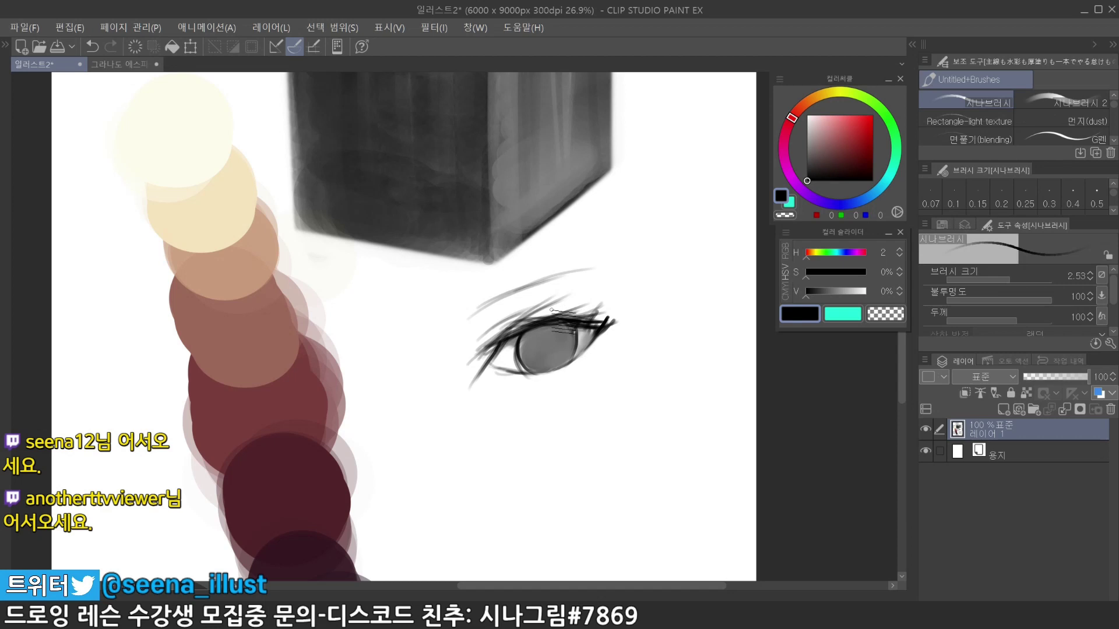
{"action": "left_click_drag", "start_coordinate": [551, 310], "coordinate": [544, 308]}
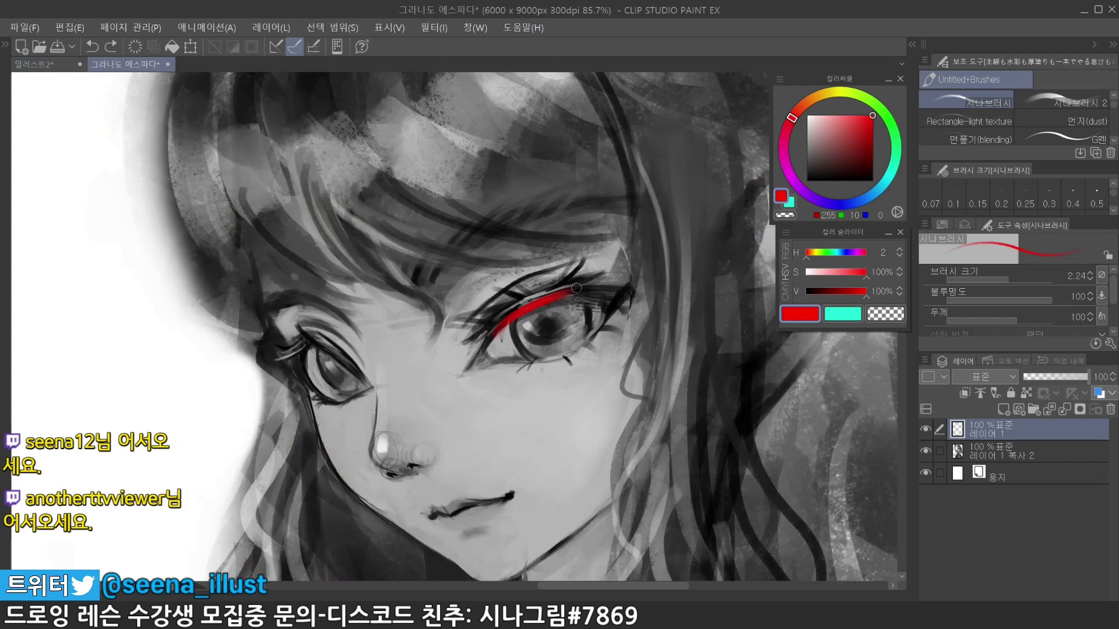
Trace the upper lash line of the 그라나도 에스파다 portrait in bold red at size 2.24, and clear the red marks
{"action": "key", "text": "ctrl+z"}
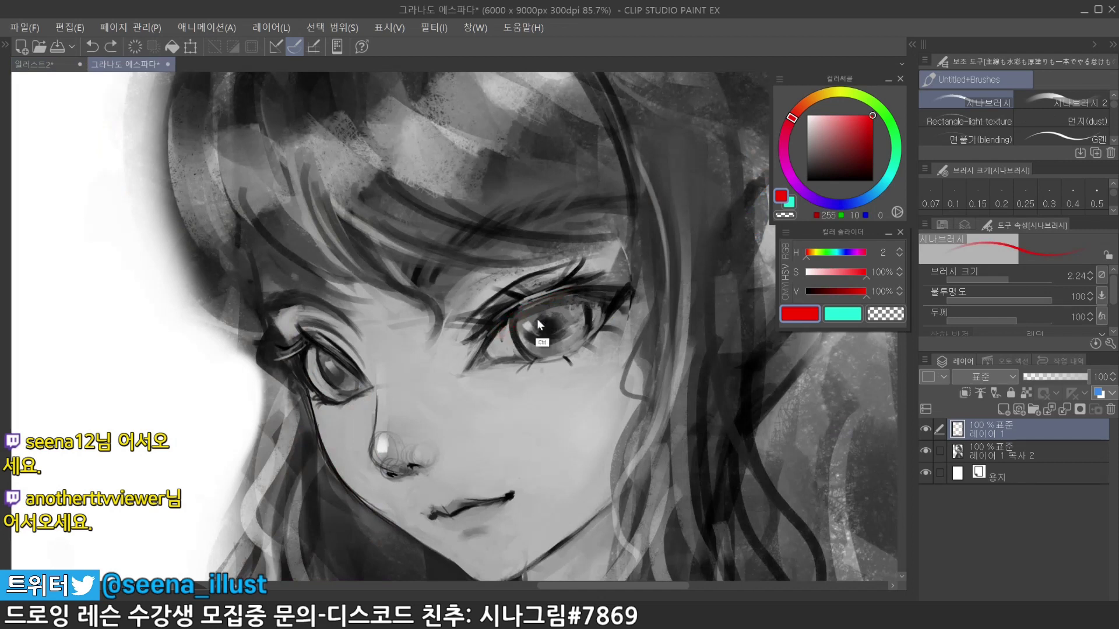
{"action": "mouse_move", "coordinate": [496, 340]}
{"action": "left_mouse_down"}
{"action": "mouse_move", "coordinate": [603, 290]}
{"action": "mouse_move", "coordinate": [607, 319]}
{"action": "left_mouse_up"}
{"action": "key", "text": "ctrl+z"}
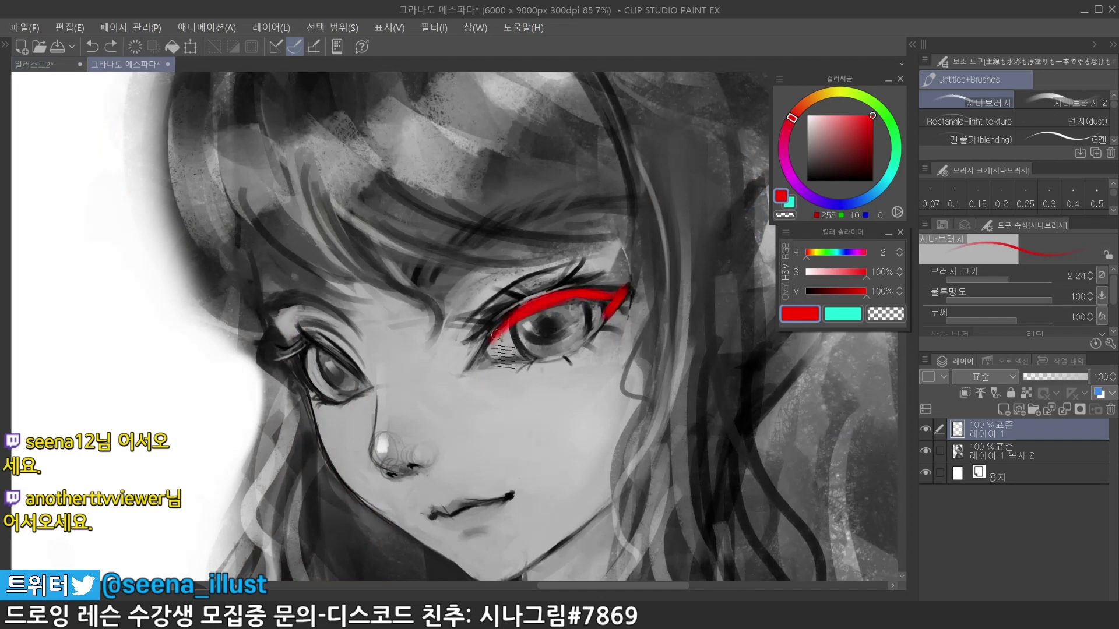
{"action": "left_click_drag", "start_coordinate": [496, 335], "coordinate": [466, 376]}
{"action": "key", "text": "Delete"}
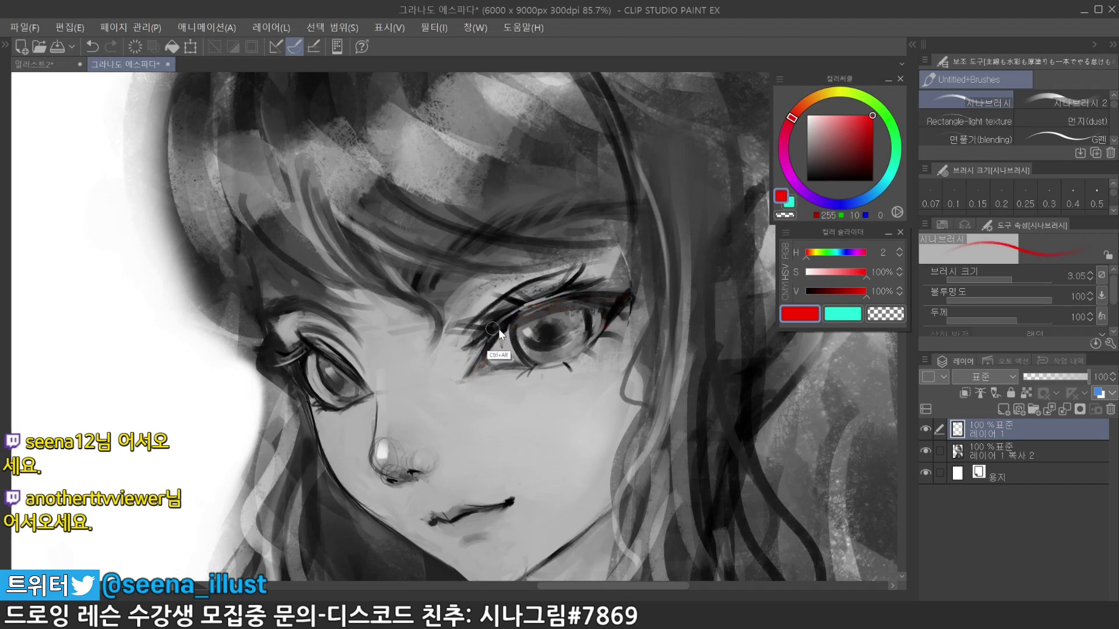
Build up the portrait's upper lash line in layered red strokes, extending to both eye corners with 시나브러시 at size 0.87
{"action": "left_click_drag", "start_coordinate": [499, 330], "coordinate": [493, 330]}
{"action": "mouse_move", "coordinate": [522, 339]}
{"action": "left_mouse_down"}
{"action": "mouse_move", "coordinate": [485, 353]}
{"action": "mouse_move", "coordinate": [511, 344]}
{"action": "left_mouse_up"}
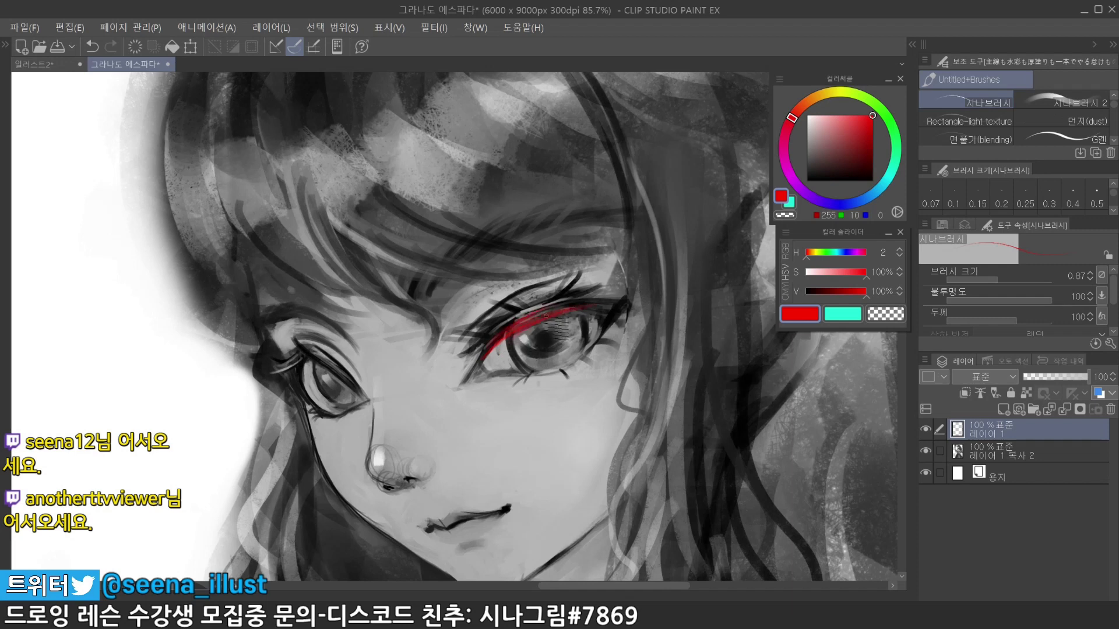
{"action": "left_click_drag", "start_coordinate": [596, 302], "coordinate": [626, 304]}
{"action": "mouse_move", "coordinate": [596, 310]}
{"action": "left_mouse_down"}
{"action": "mouse_move", "coordinate": [600, 336]}
{"action": "mouse_move", "coordinate": [579, 301]}
{"action": "left_mouse_up"}
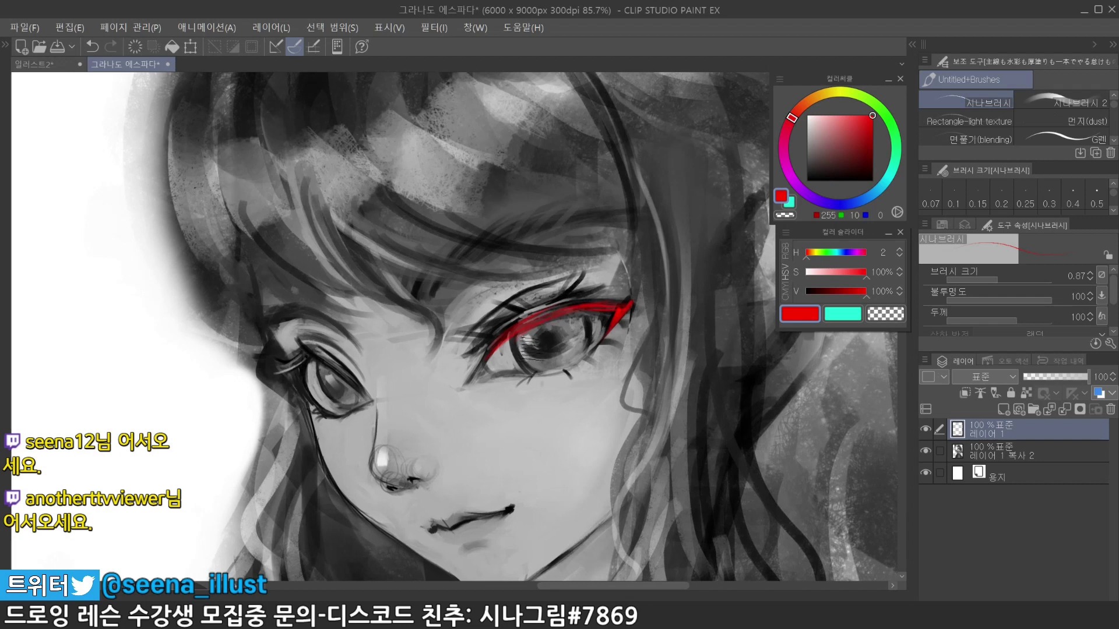
{"action": "left_click_drag", "start_coordinate": [492, 358], "coordinate": [460, 380]}
Try thicker and finer red strokes along the portrait's upper lash line and eyelid, and clear all the red marks
{"action": "key", "text": "]"}
{"action": "left_click_drag", "start_coordinate": [549, 320], "coordinate": [552, 323]}
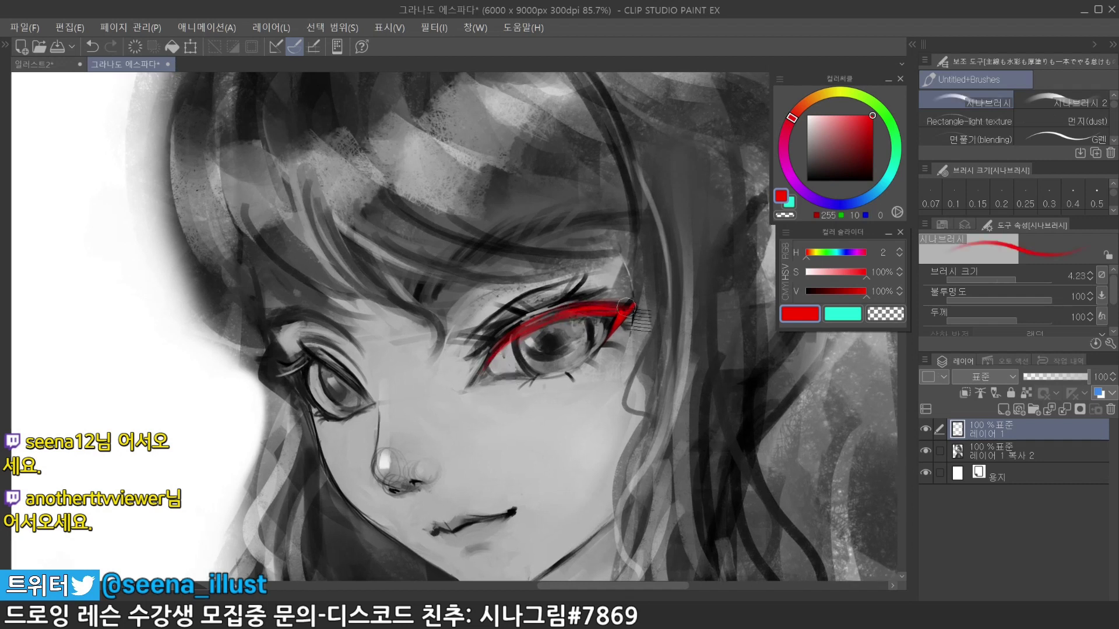
{"action": "key", "text": "ctrl+z"}
{"action": "mouse_move", "coordinate": [633, 304]}
{"action": "left_mouse_down"}
{"action": "mouse_move", "coordinate": [604, 338]}
{"action": "mouse_move", "coordinate": [531, 337]}
{"action": "left_mouse_up"}
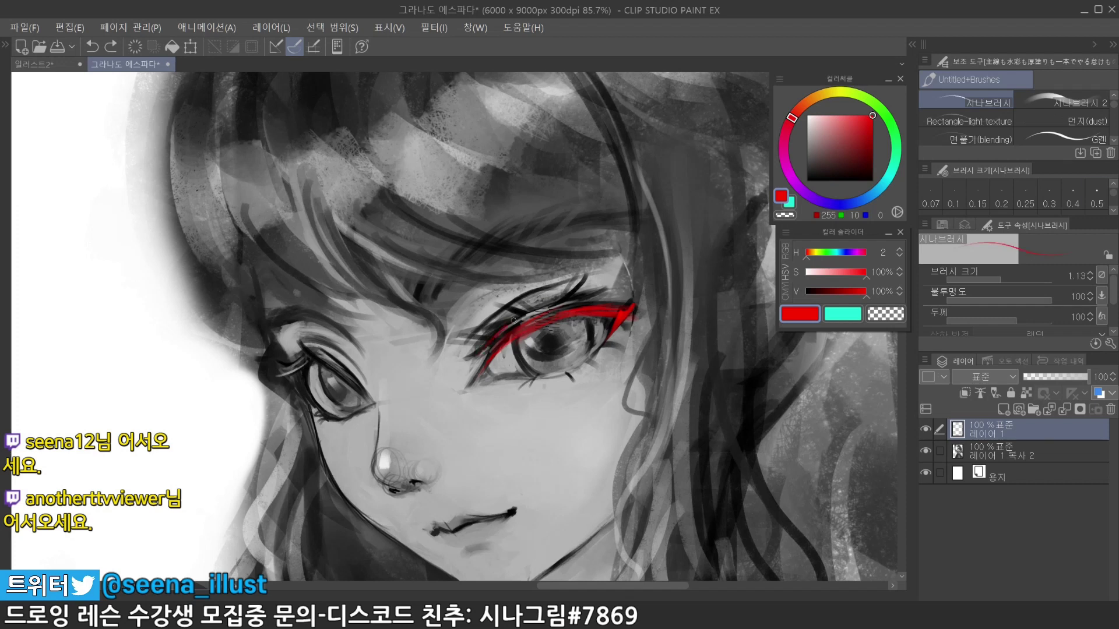
{"action": "mouse_move", "coordinate": [521, 320]}
{"action": "left_mouse_down"}
{"action": "mouse_move", "coordinate": [493, 359]}
{"action": "mouse_move", "coordinate": [566, 310]}
{"action": "left_mouse_up"}
{"action": "key", "text": "ctrl+z"}
{"action": "left_click_drag", "start_coordinate": [493, 348], "coordinate": [570, 309]}
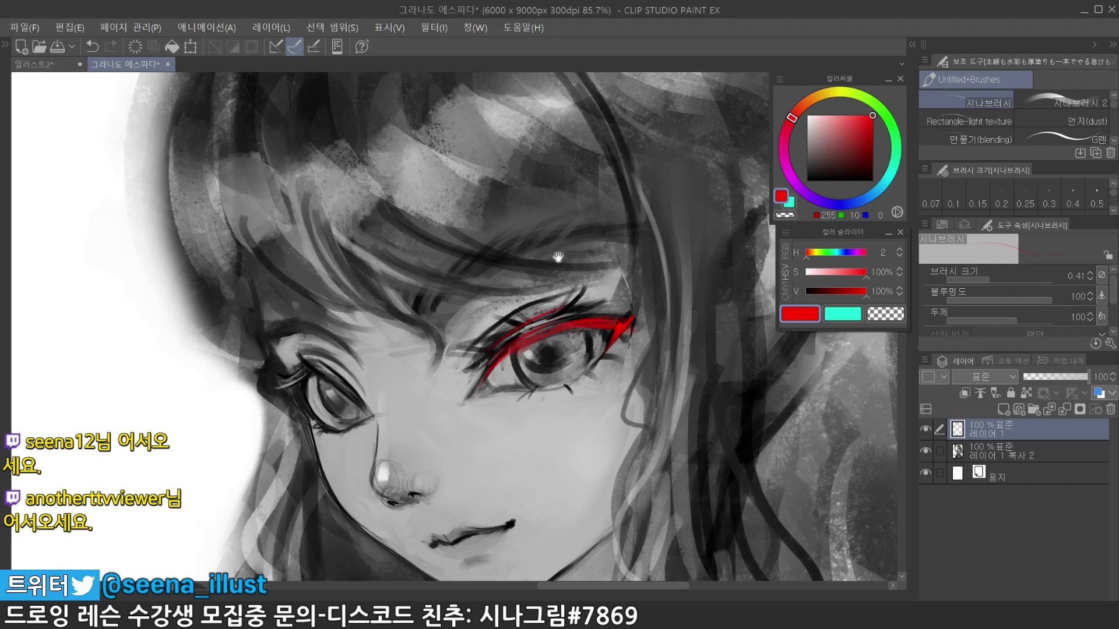
{"action": "key", "text": "Delete"}
Try thin strokes in the white space below the handwritten red note, undoing the rejected ones
{"action": "mouse_move", "coordinate": [611, 248]}
{"action": "left_mouse_down"}
{"action": "mouse_move", "coordinate": [577, 262]}
{"action": "mouse_move", "coordinate": [595, 333]}
{"action": "left_mouse_up"}
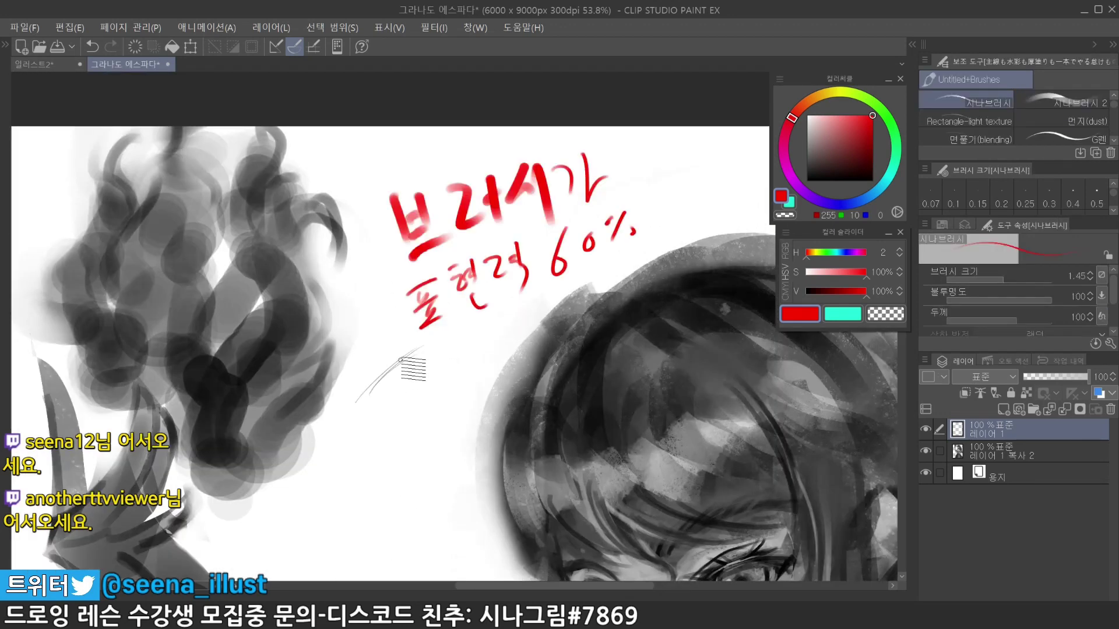
{"action": "left_click_drag", "start_coordinate": [410, 356], "coordinate": [434, 385]}
{"action": "mouse_move", "coordinate": [419, 370]}
{"action": "left_mouse_down"}
{"action": "mouse_move", "coordinate": [401, 402]}
{"action": "mouse_move", "coordinate": [430, 368]}
{"action": "mouse_move", "coordinate": [443, 321]}
{"action": "mouse_move", "coordinate": [468, 315]}
{"action": "left_mouse_up"}
{"action": "key", "text": "ctrl+z"}
{"action": "key", "text": "ctrl+z"}
{"action": "key", "text": "ctrl+z"}
{"action": "left_click", "coordinate": [422, 368], "text": "alt"}
{"action": "left_click_drag", "start_coordinate": [422, 368], "coordinate": [468, 320]}
{"action": "key", "text": "ctrl+z"}
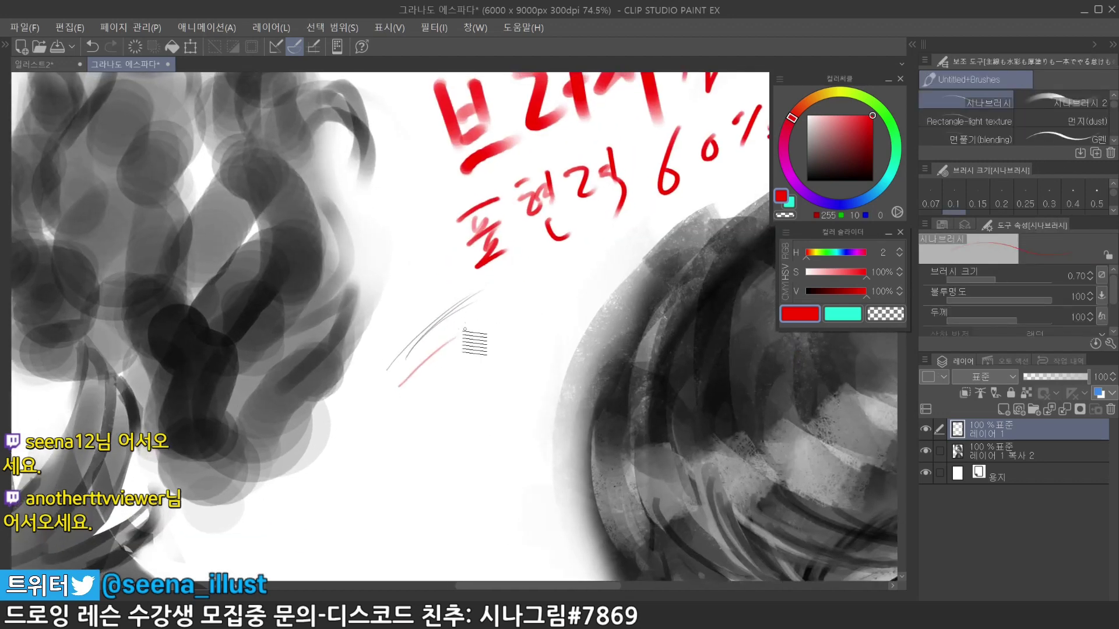
Draw thin red strokes below the handwritten note with 시나브러시 at size 0.70, underlining its second line
{"action": "left_click_drag", "start_coordinate": [402, 383], "coordinate": [473, 325]}
{"action": "mouse_move", "coordinate": [421, 367]}
{"action": "left_mouse_down"}
{"action": "mouse_move", "coordinate": [483, 313]}
{"action": "mouse_move", "coordinate": [479, 351]}
{"action": "left_mouse_up"}
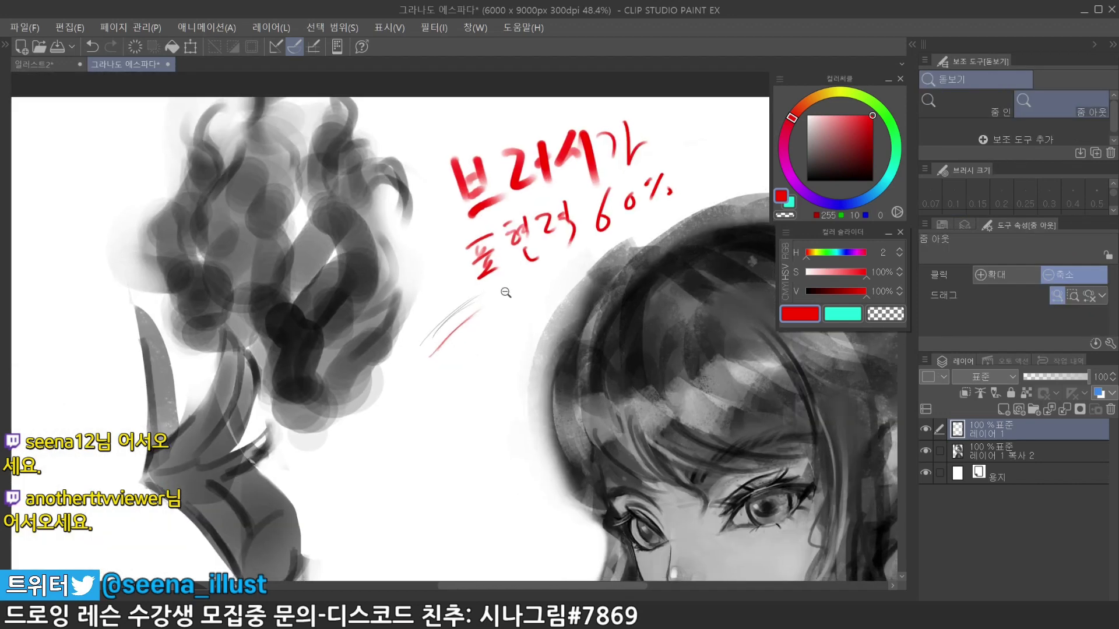
{"action": "mouse_move", "coordinate": [505, 292]}
{"action": "left_mouse_down"}
{"action": "mouse_move", "coordinate": [517, 282]}
{"action": "mouse_move", "coordinate": [518, 295]}
{"action": "left_mouse_up"}
{"action": "mouse_move", "coordinate": [470, 314]}
{"action": "left_mouse_down"}
{"action": "mouse_move", "coordinate": [565, 263]}
{"action": "mouse_move", "coordinate": [531, 291]}
{"action": "left_mouse_up"}
{"action": "left_click_drag", "start_coordinate": [558, 263], "coordinate": [525, 291]}
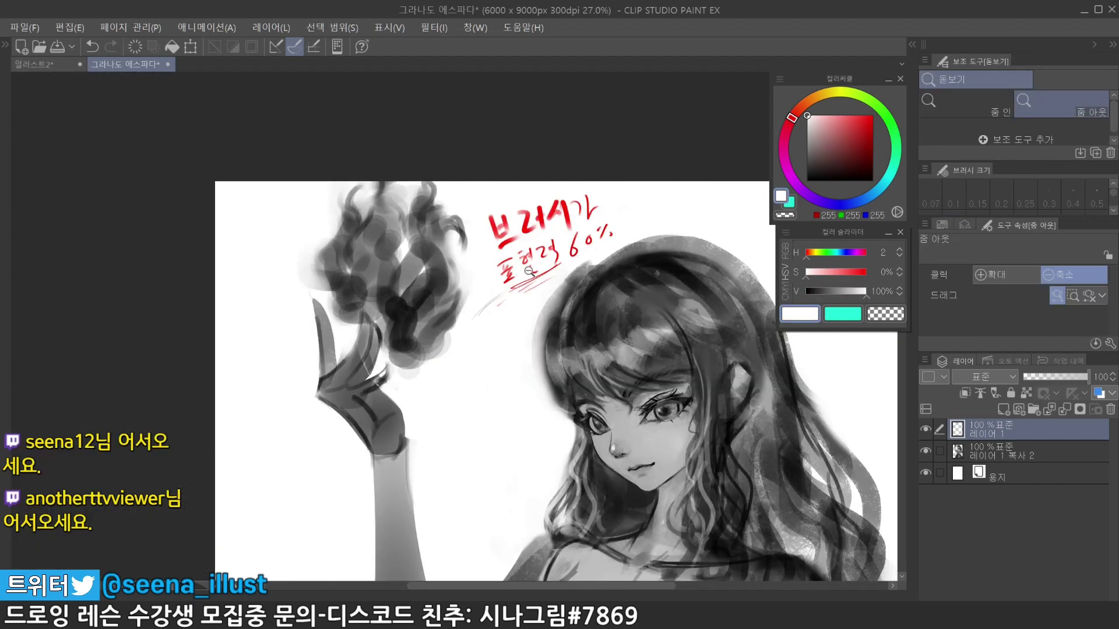
Set the drawing color to black and show the whole 그라나도 에스파다 illustration
{"action": "left_click", "coordinate": [808, 180]}
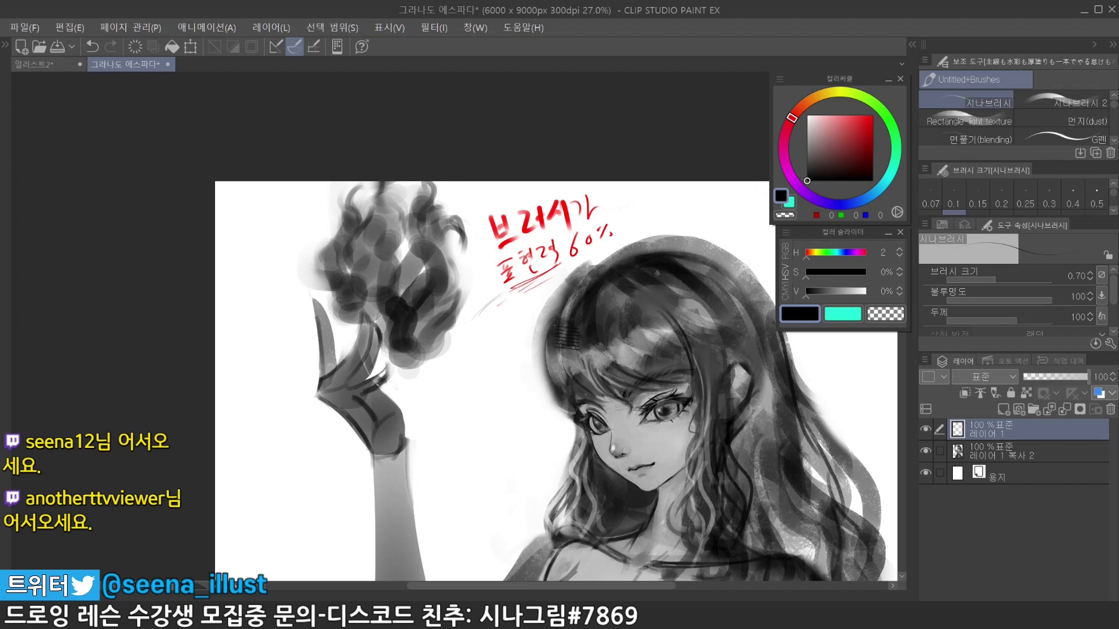
{"action": "left_click_drag", "start_coordinate": [573, 346], "coordinate": [534, 319]}
{"action": "left_click_drag", "start_coordinate": [603, 371], "coordinate": [561, 312]}
{"action": "left_click_drag", "start_coordinate": [561, 313], "coordinate": [516, 267]}
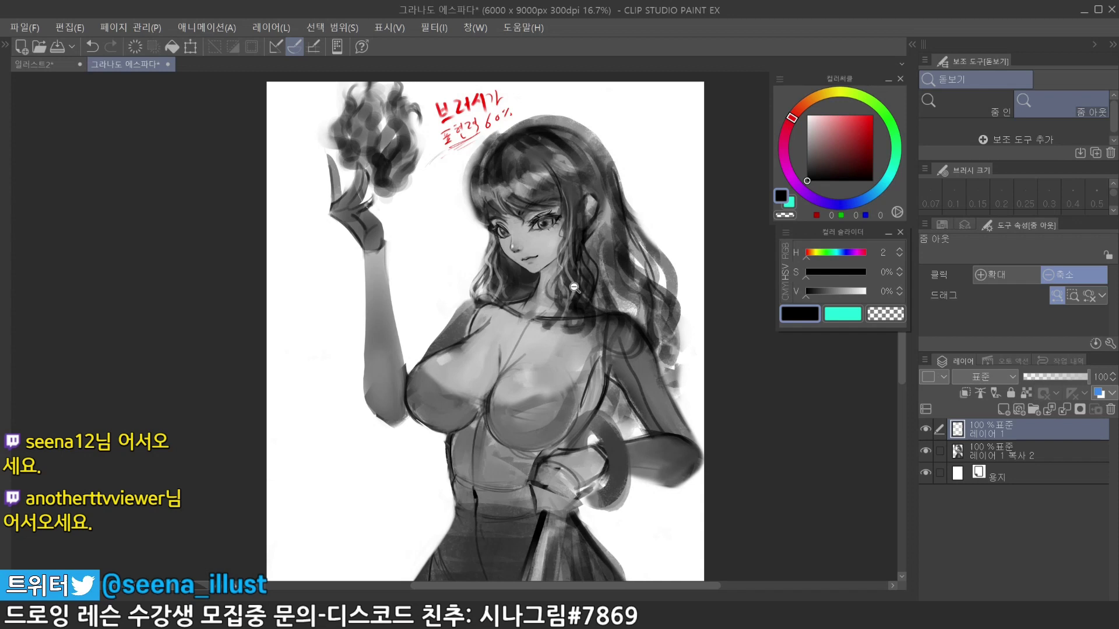
{"action": "left_click", "coordinate": [521, 254]}
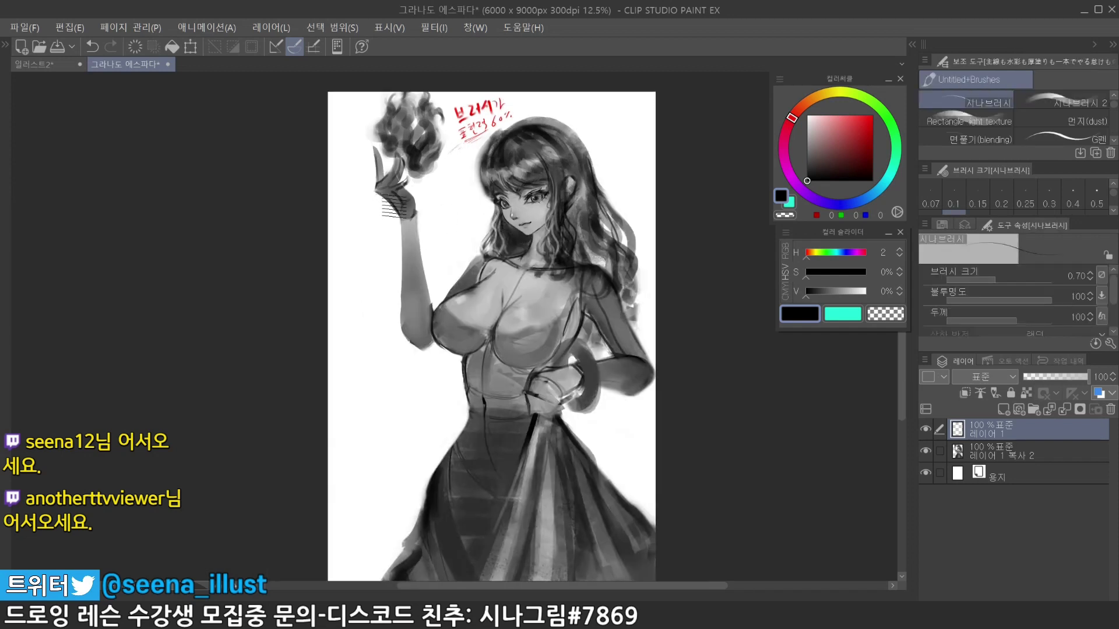